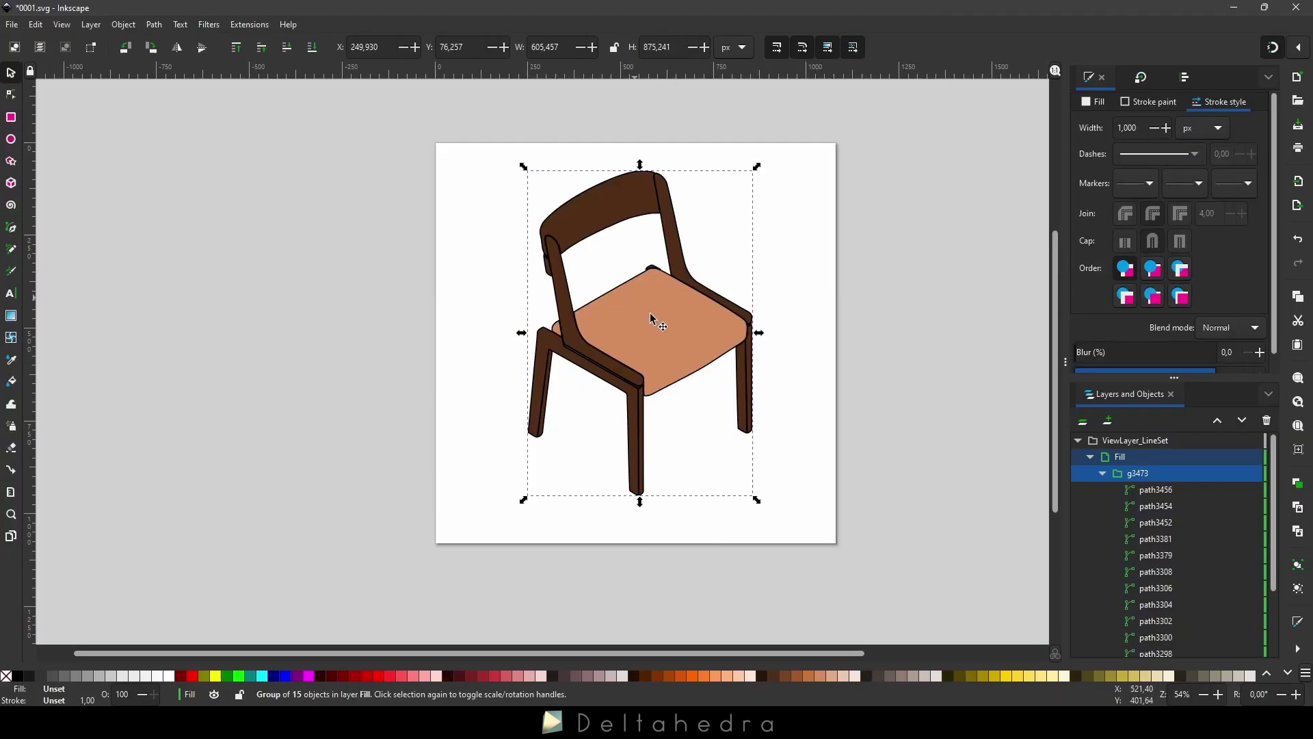
Enlarge the grouped chair drawing proportionally to about 730 by 1055 px and reposition it over the page.
{"action": "left_click_drag", "start_coordinate": [663, 333], "coordinate": [696, 327]}
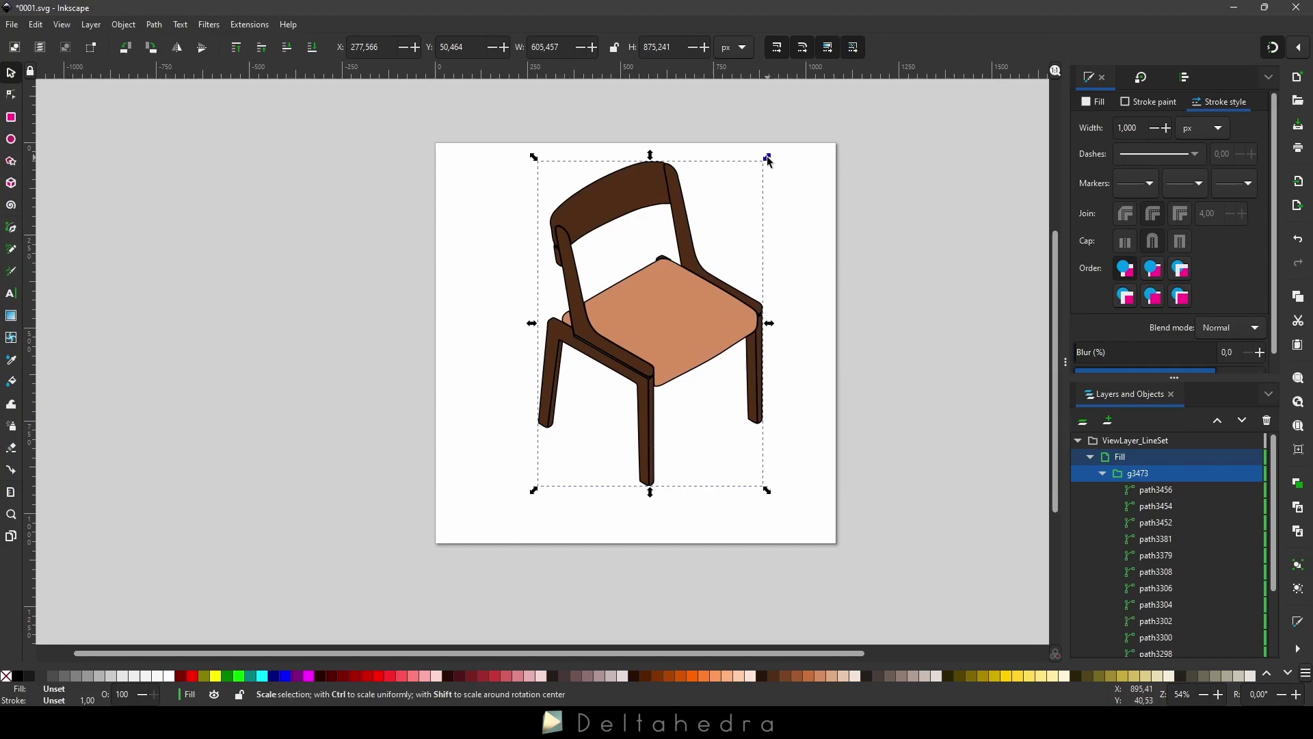
{"action": "left_click_drag", "start_coordinate": [769, 162], "coordinate": [904, 92], "text": "ctrl"}
{"action": "scroll", "coordinate": [665, 358], "scroll_direction": "up", "scroll_amount": 6, "text": "ctrl"}
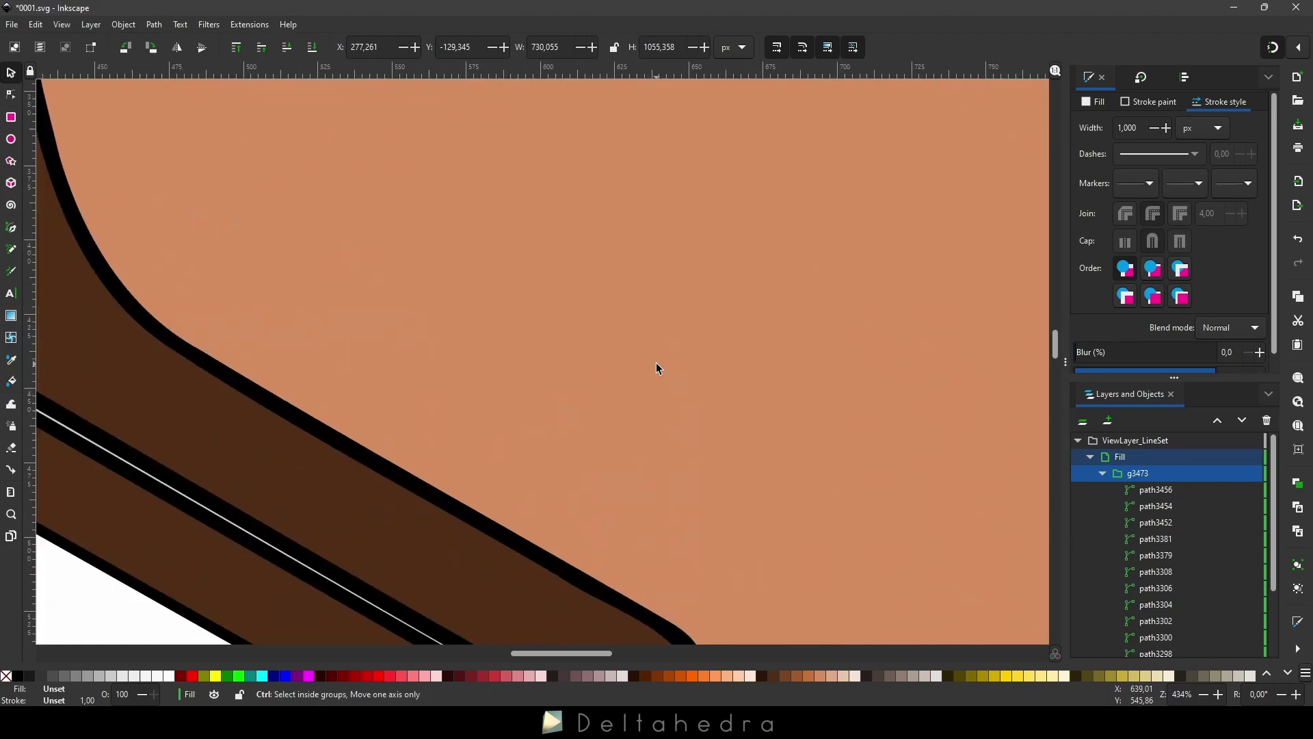
{"action": "scroll", "coordinate": [657, 367], "scroll_direction": "down", "scroll_amount": 5, "text": "ctrl"}
{"action": "scroll", "coordinate": [657, 367], "scroll_direction": "down", "scroll_amount": 2, "text": "ctrl"}
{"action": "left_click_drag", "start_coordinate": [656, 345], "coordinate": [628, 390]}
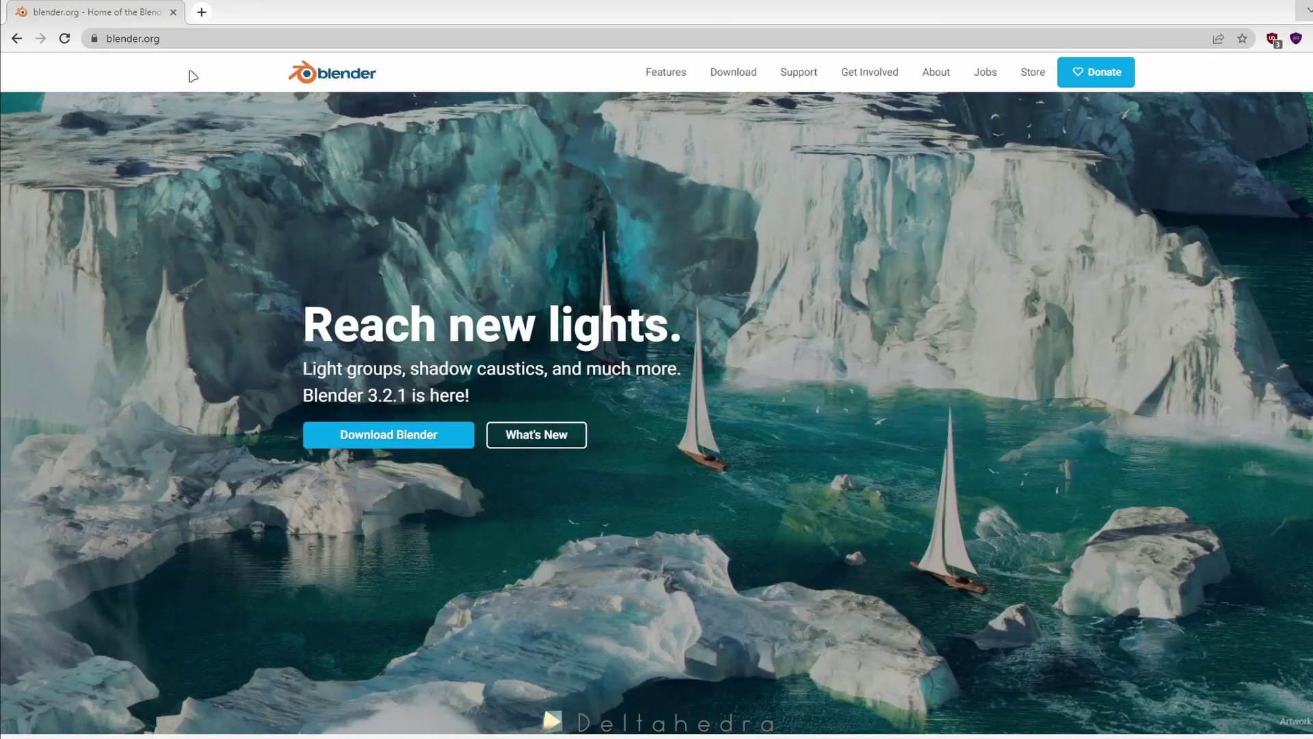
Switch to the browser and download the Windows Portable (.zip) version from the Blender website's download page.
{"action": "left_click", "coordinate": [93, 39]}
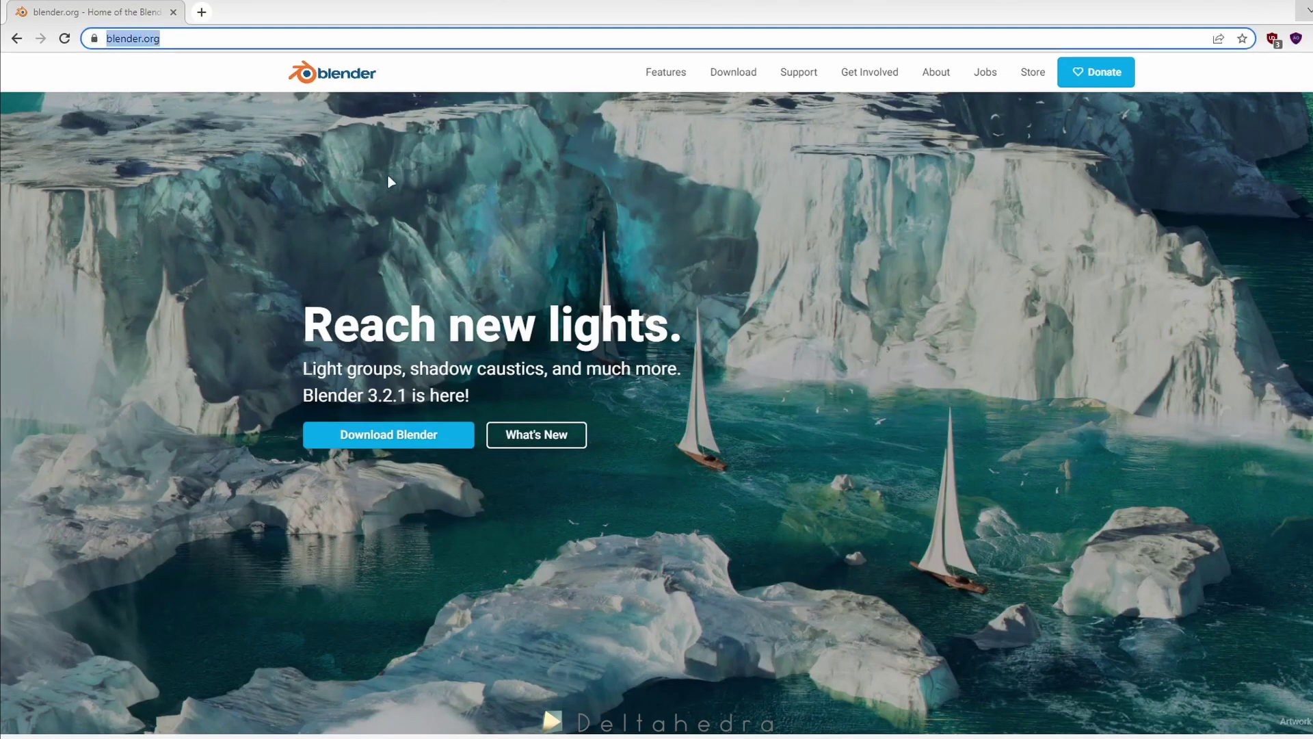
{"action": "left_click", "coordinate": [732, 74]}
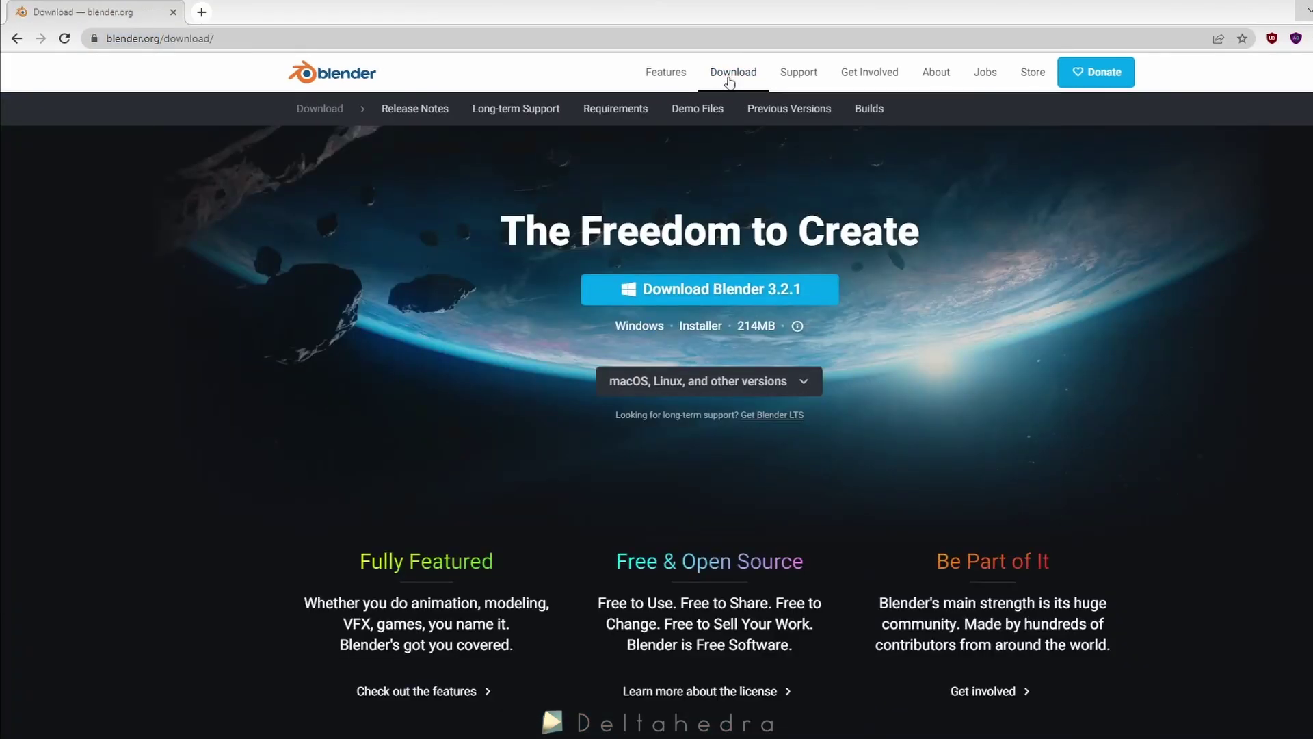
{"action": "left_click", "coordinate": [777, 381]}
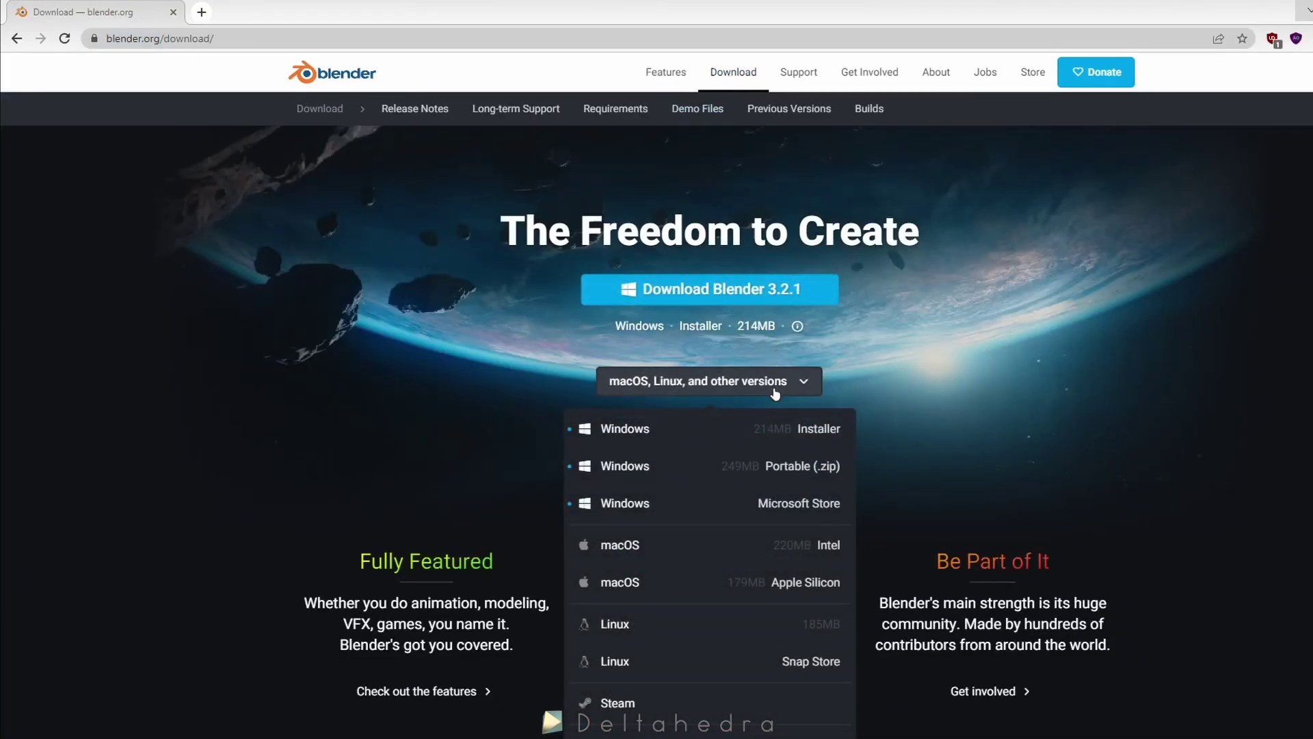
{"action": "left_click", "coordinate": [721, 468]}
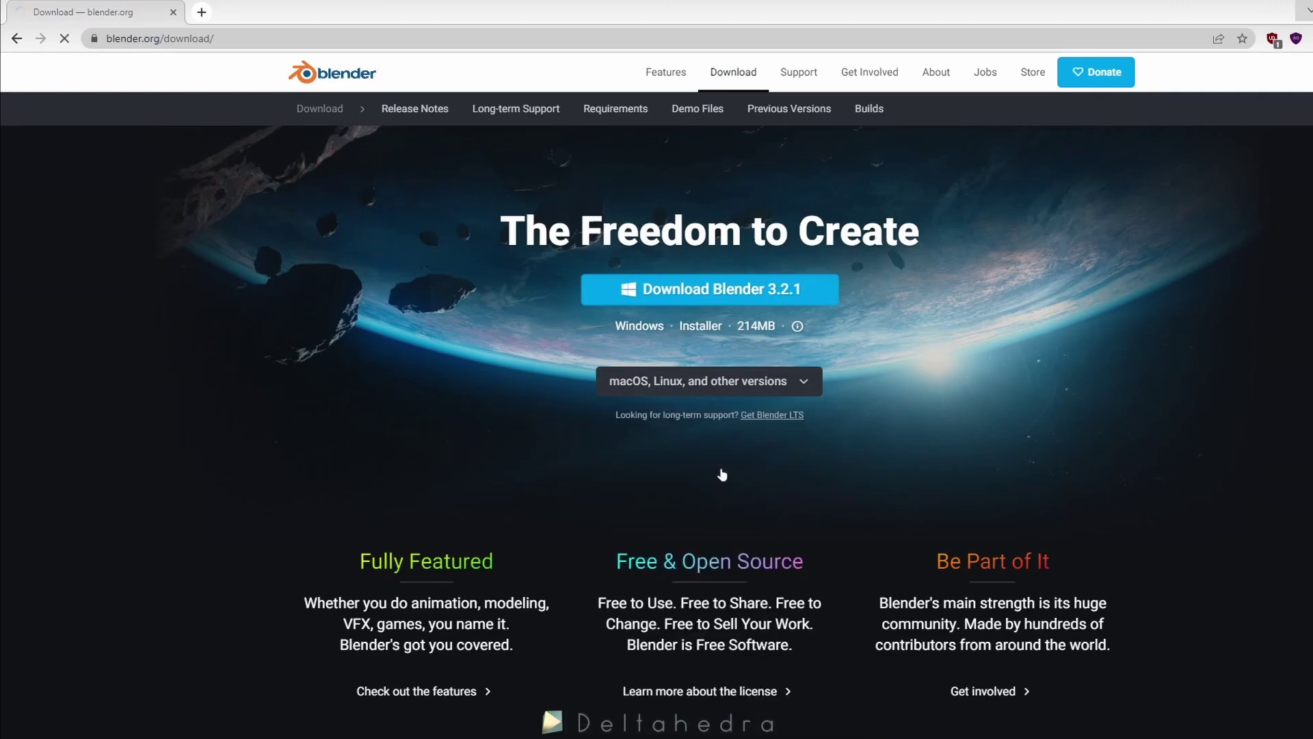
Examine the French 60s Chairs free model page on CGTrader, including its address and the preview images of the chair.
{"action": "scroll", "coordinate": [690, 459], "scroll_direction": "down", "scroll_amount": 1}
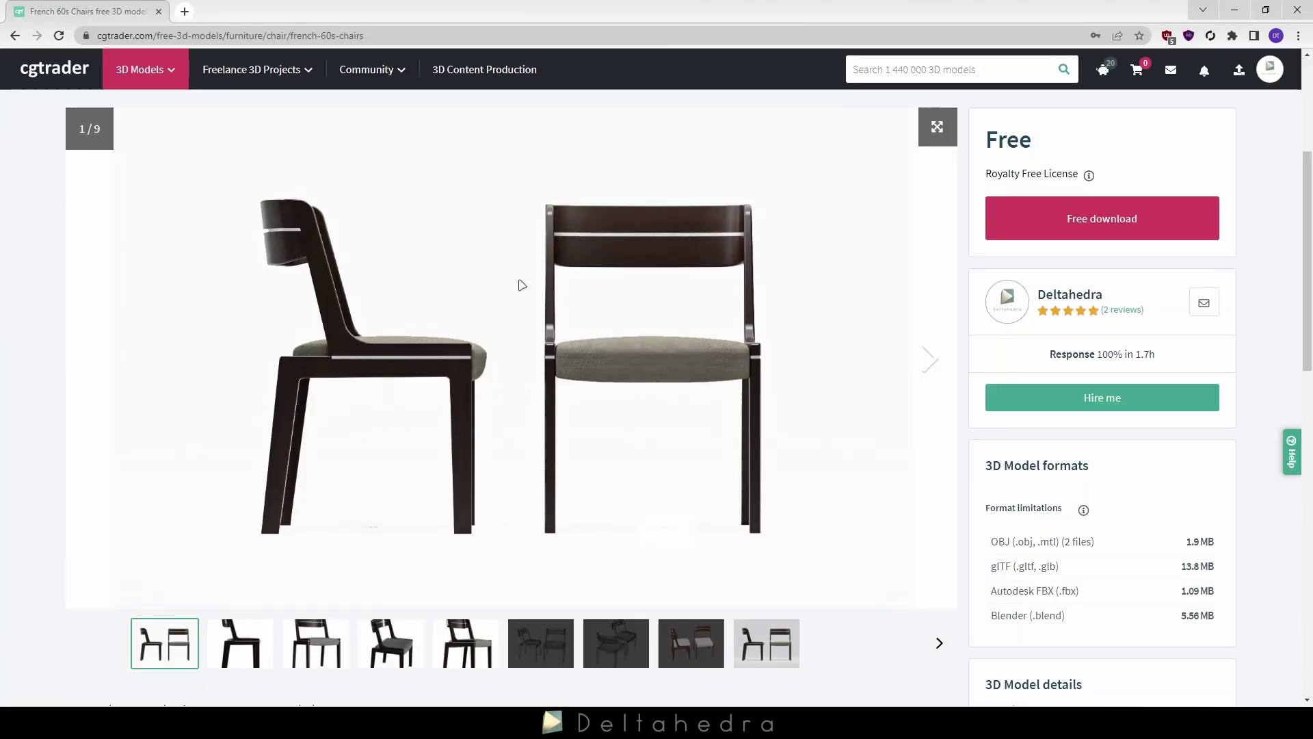
{"action": "scroll", "coordinate": [424, 159], "scroll_direction": "up", "scroll_amount": 1}
{"action": "left_click", "coordinate": [387, 29]}
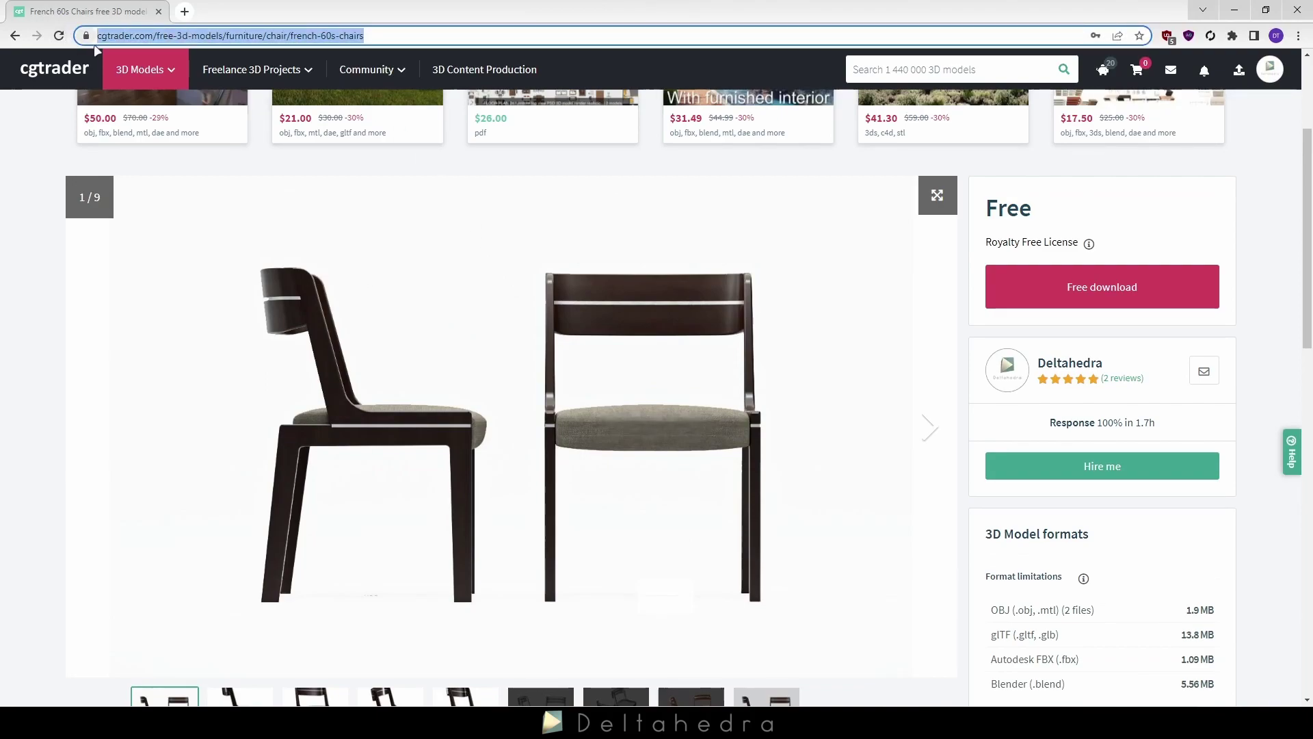
{"action": "left_click", "coordinate": [141, 364]}
{"action": "scroll", "coordinate": [366, 340], "scroll_direction": "down", "scroll_amount": 2}
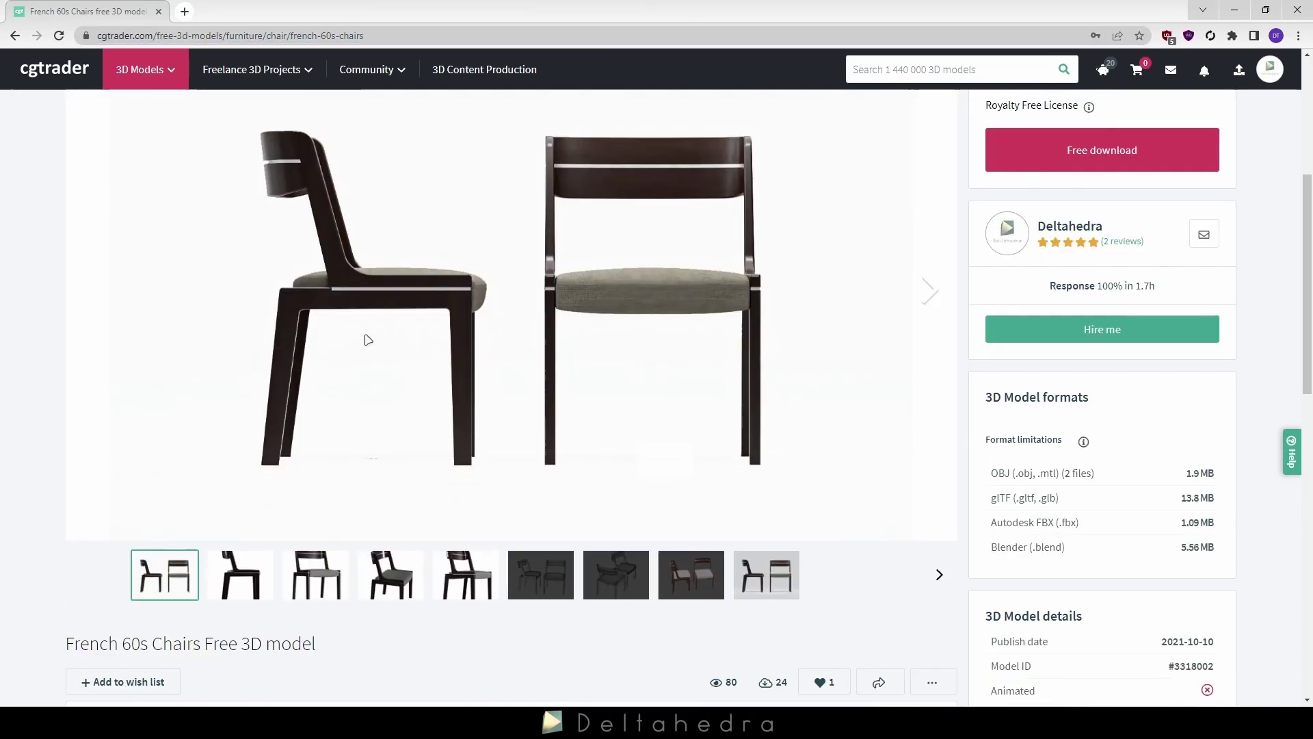
{"action": "left_click", "coordinate": [252, 562]}
{"action": "left_click", "coordinate": [316, 571]}
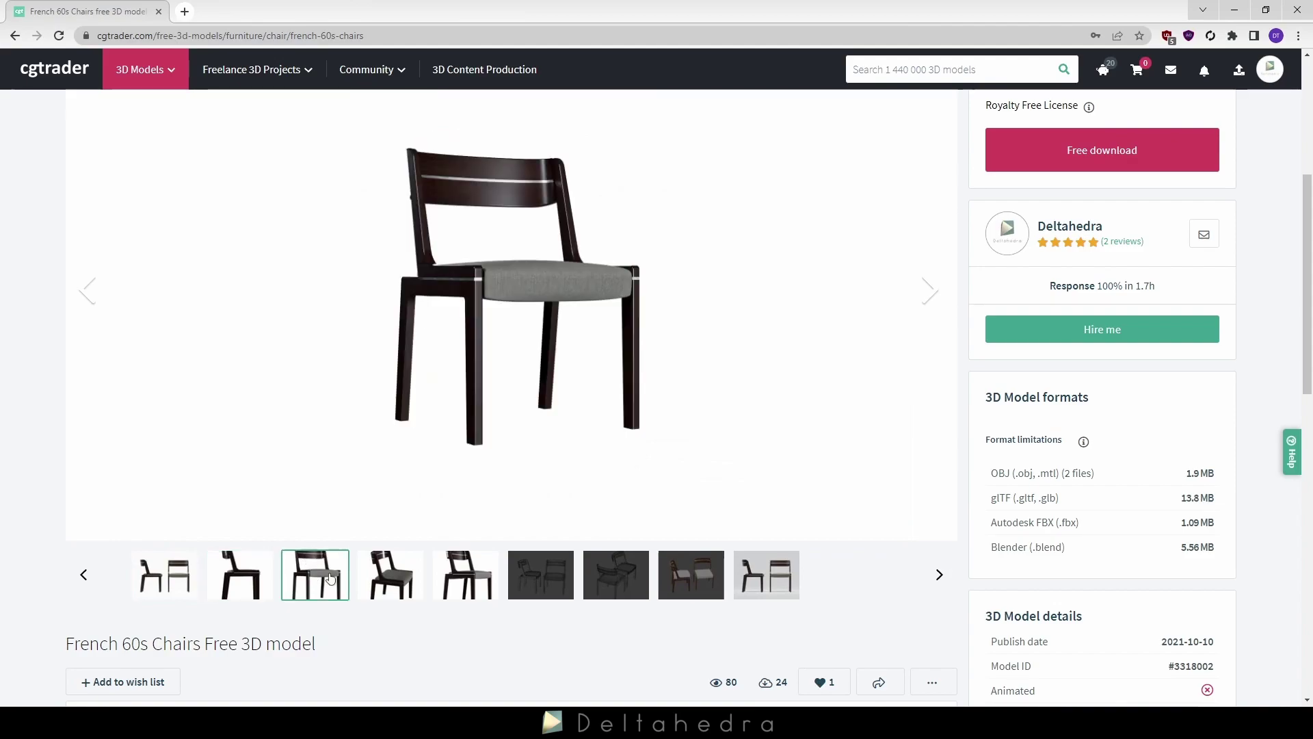
{"action": "left_click", "coordinate": [383, 580]}
{"action": "left_click", "coordinate": [450, 583]}
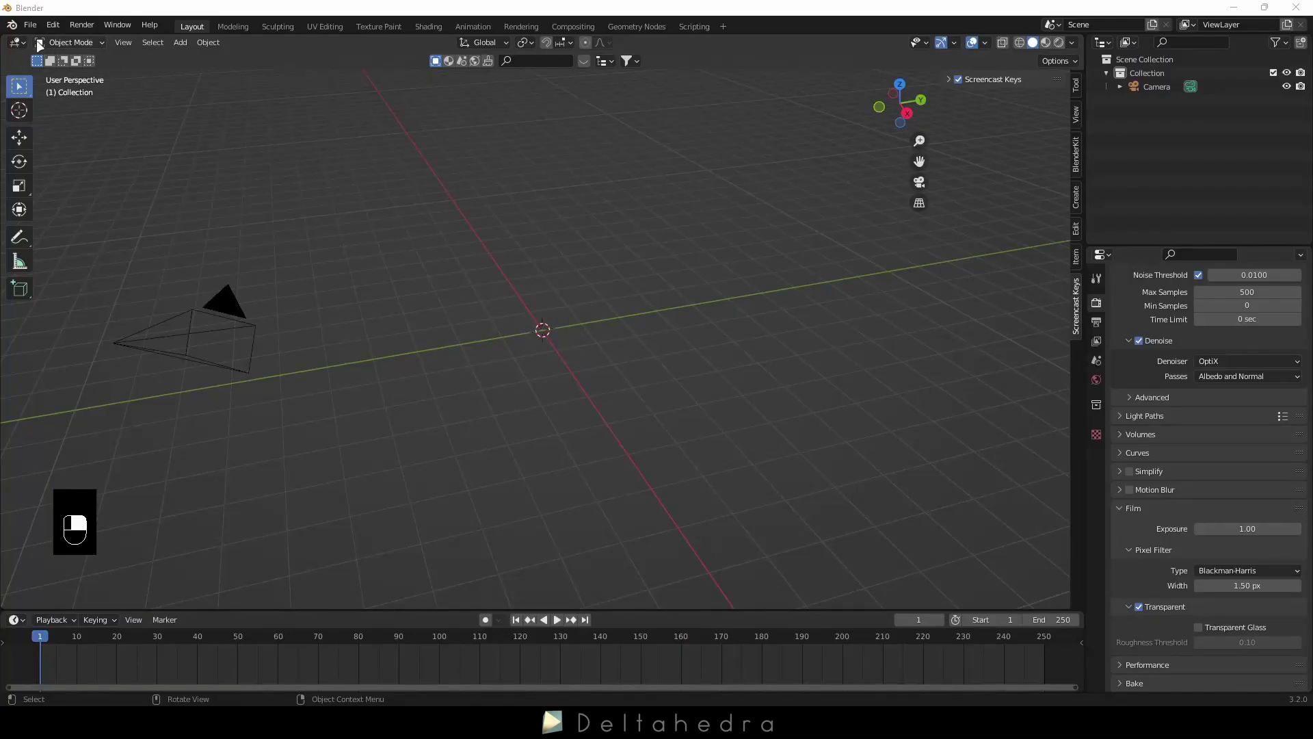
Switch to Blender and enable the Scalable Vector Graphics (SVG) 1.1 format and Freestyle SVG Exporter add-ons in the preferences.
{"action": "left_click", "coordinate": [31, 25]}
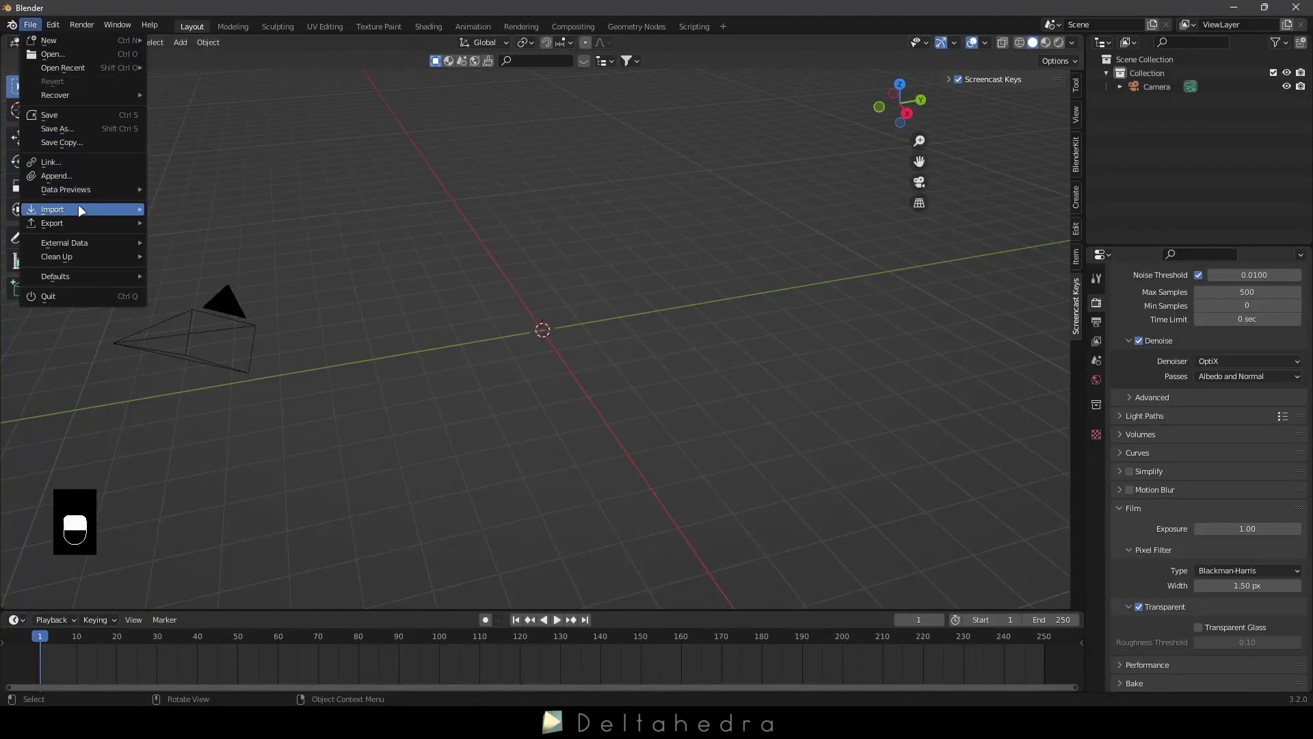
{"action": "mouse_move", "coordinate": [48, 26]}
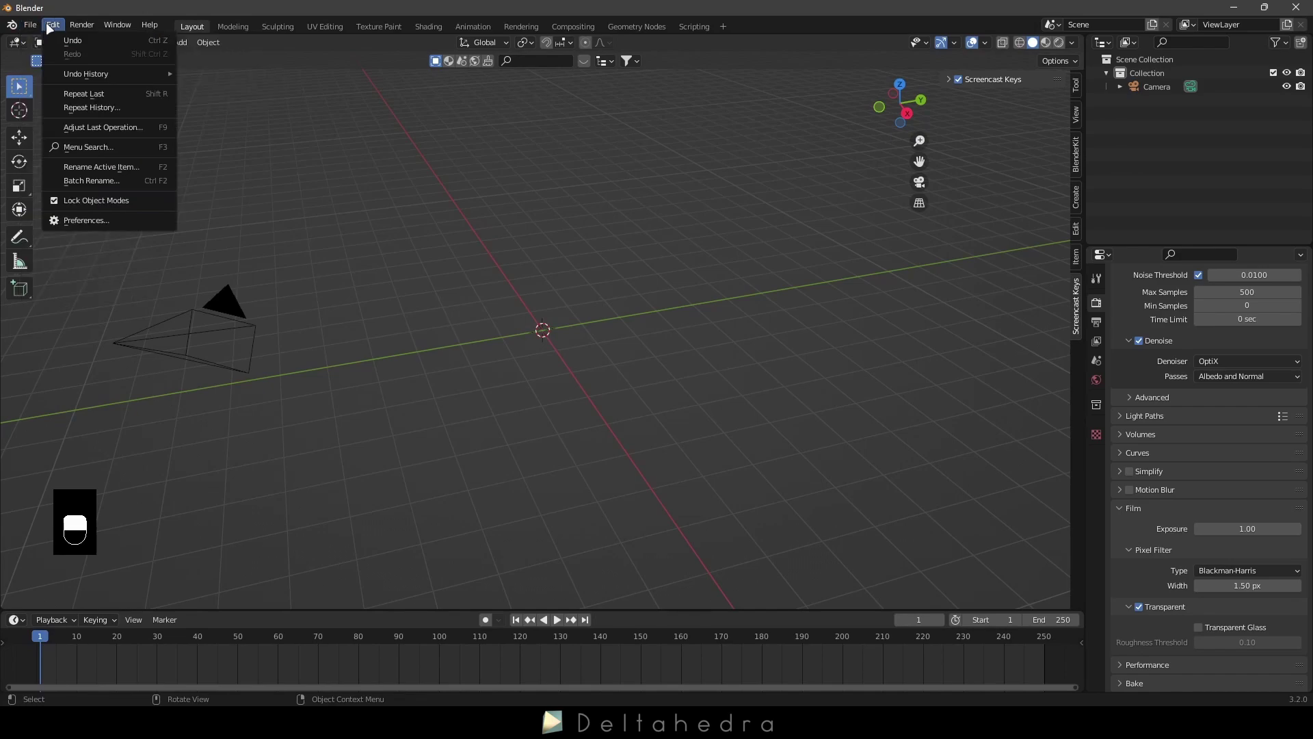
{"action": "left_click", "coordinate": [84, 220]}
{"action": "left_click", "coordinate": [416, 72]}
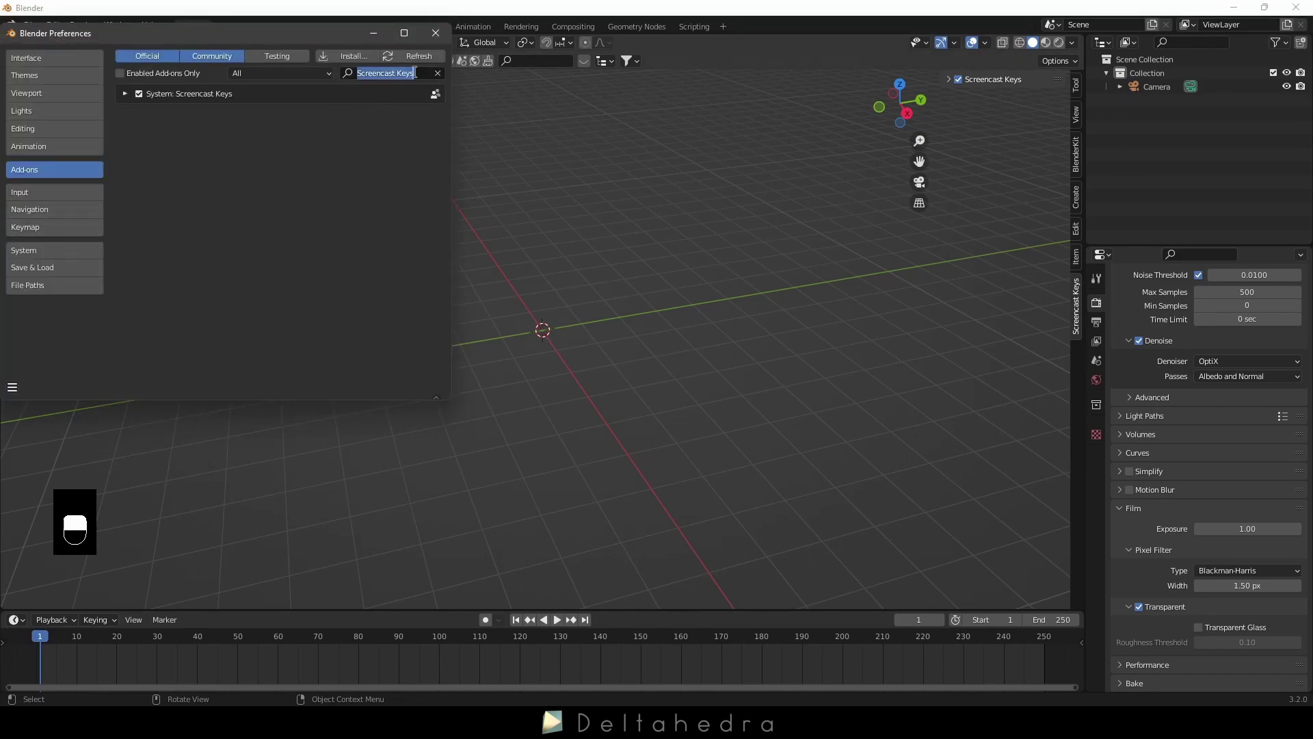
{"action": "type", "text": "svg"}
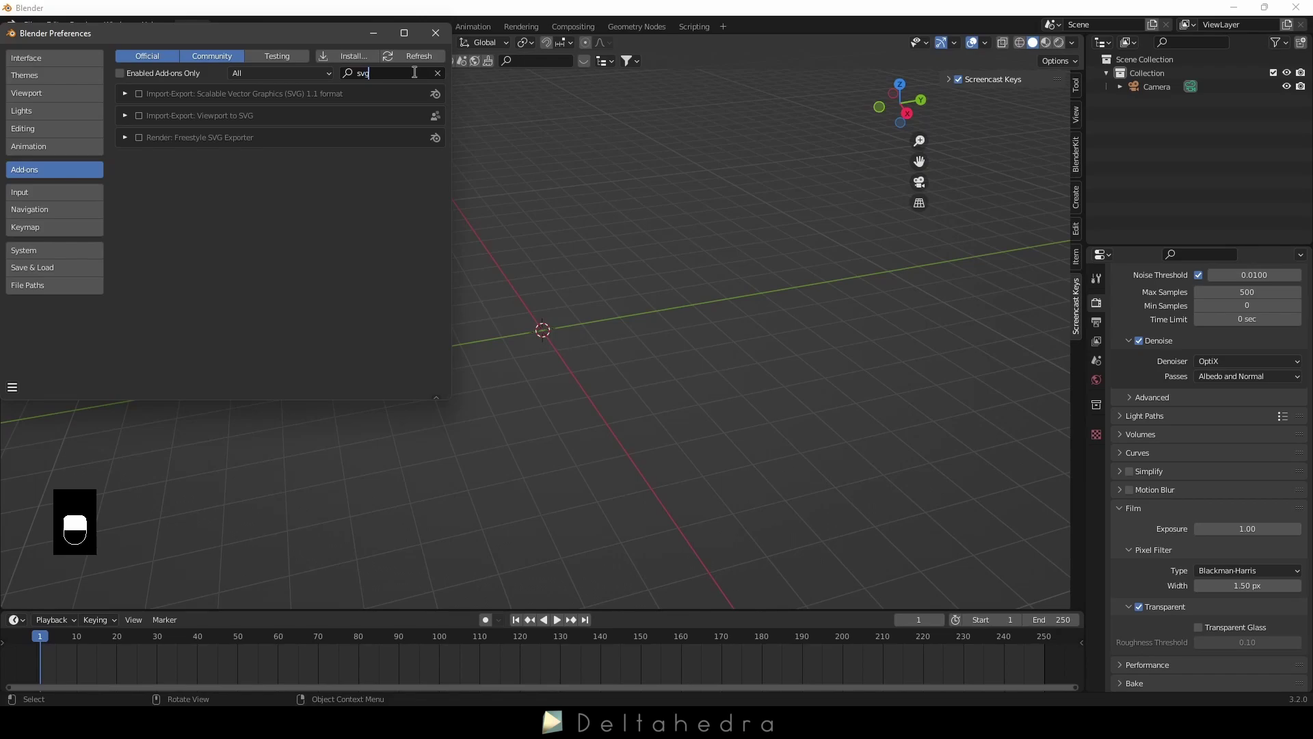
{"action": "left_click", "coordinate": [139, 93]}
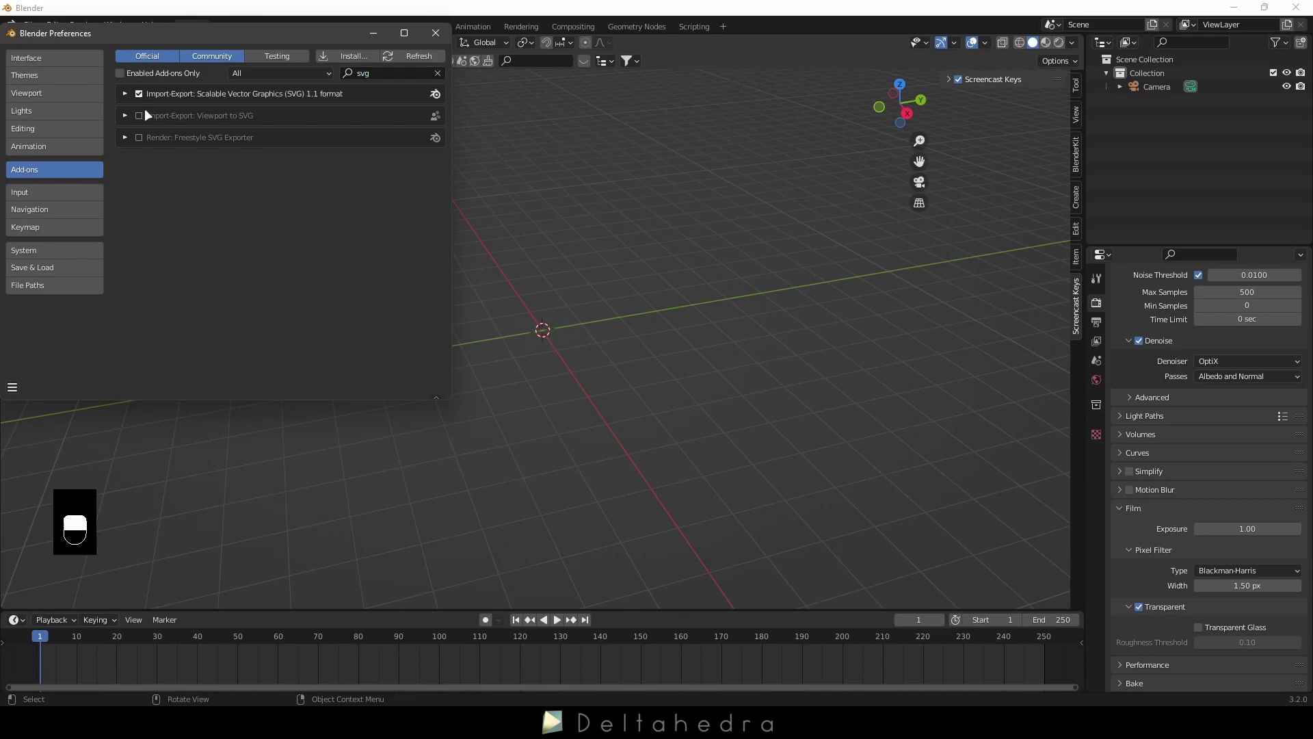
{"action": "left_click", "coordinate": [139, 137]}
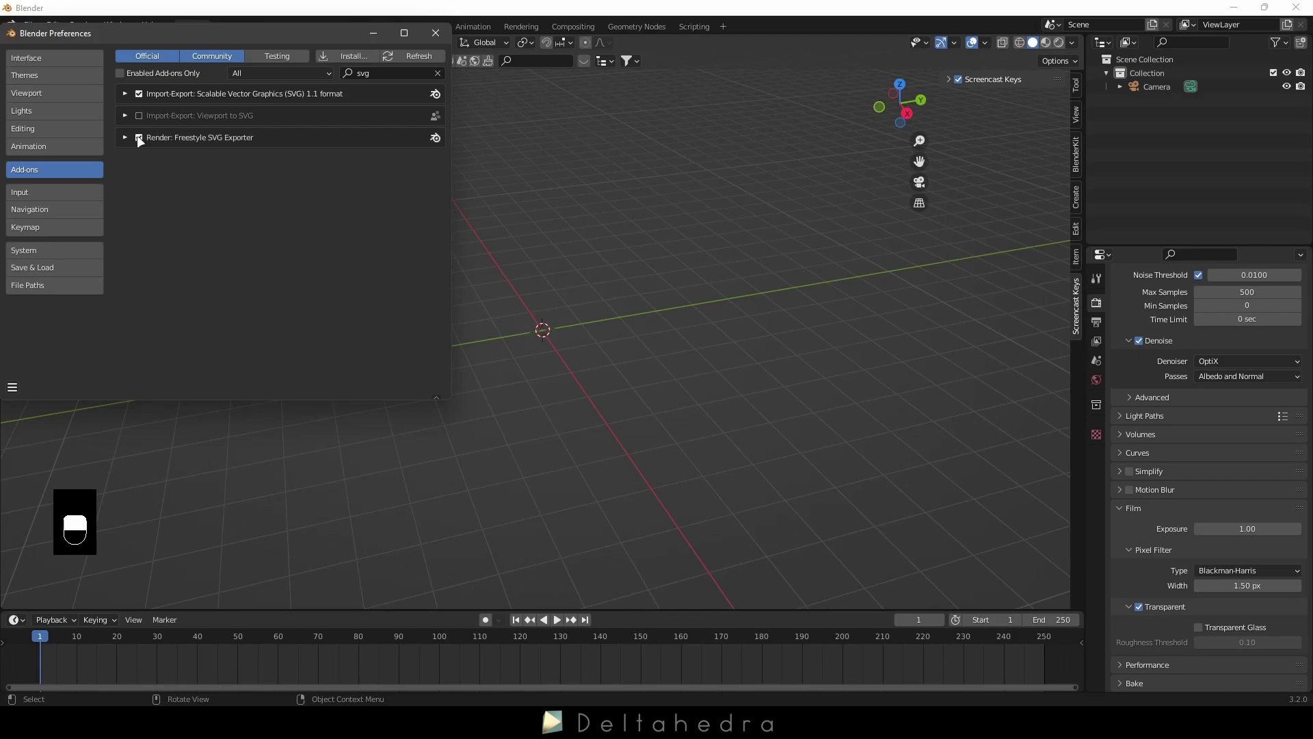
{"action": "left_click", "coordinate": [434, 34]}
Append the French_scandinave_chair object from chaise_francaise_scandinave.blend to the scene.
{"action": "left_click", "coordinate": [31, 25]}
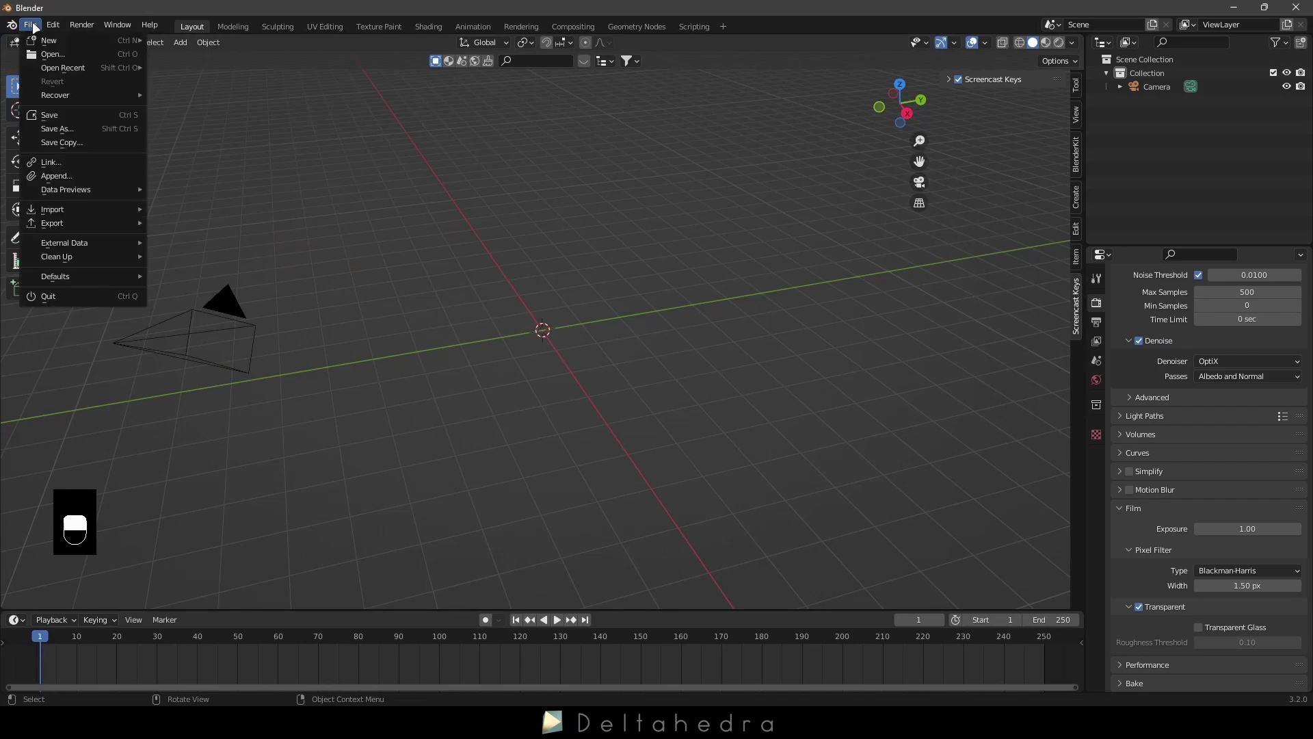
{"action": "left_click", "coordinate": [56, 176]}
{"action": "left_click", "coordinate": [360, 279]}
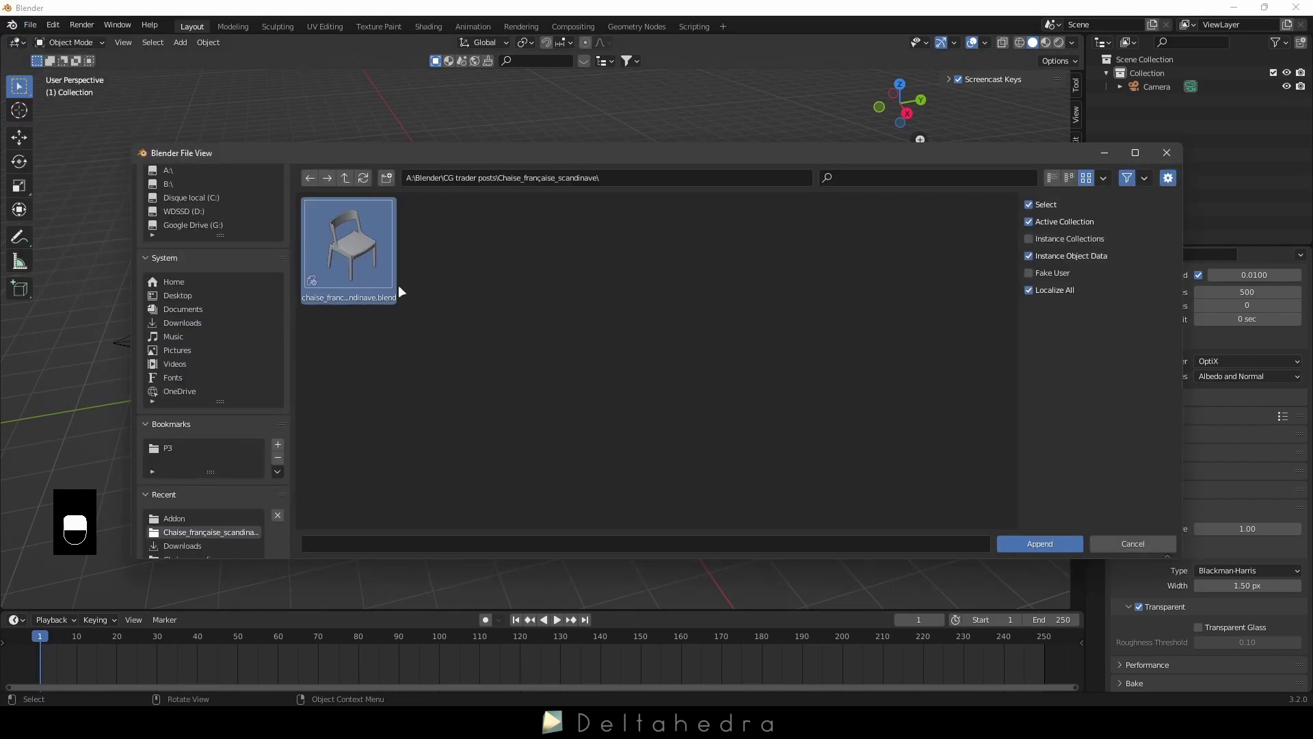
{"action": "left_click", "coordinate": [1041, 544]}
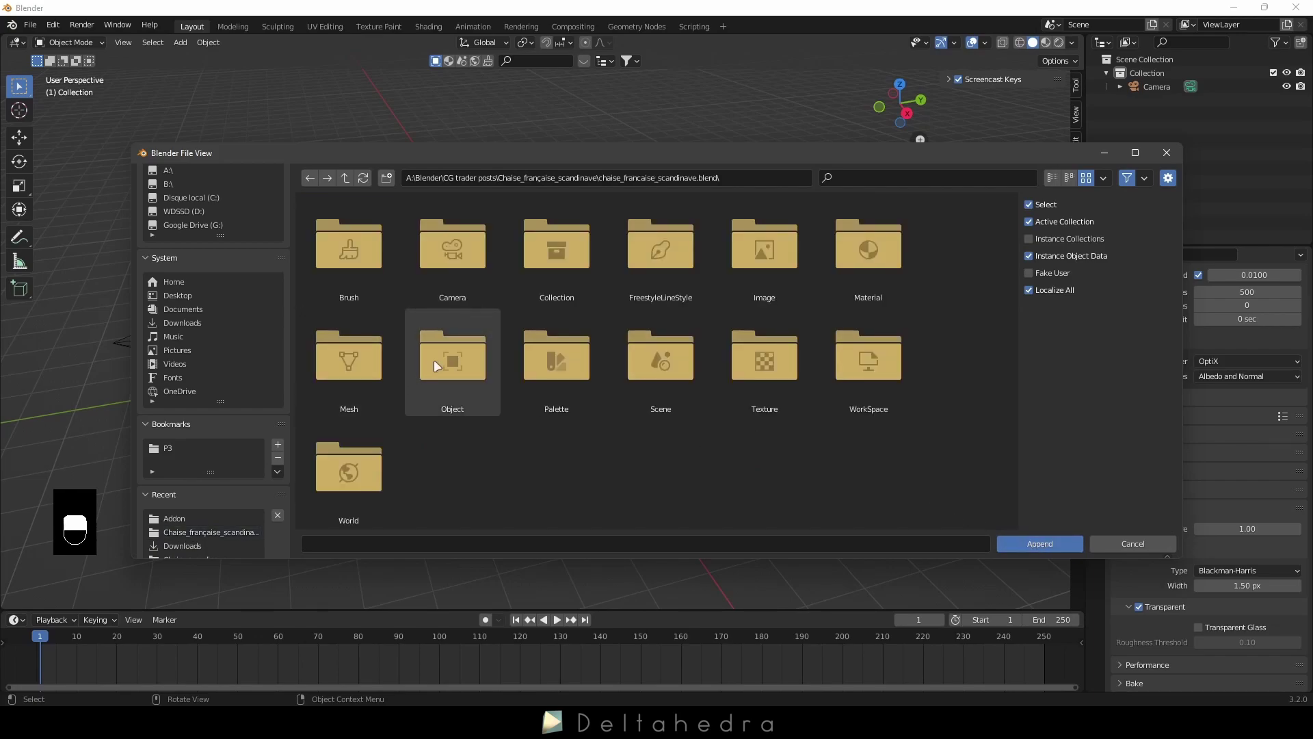
{"action": "left_click", "coordinate": [442, 355]}
{"action": "double_click", "coordinate": [442, 355]}
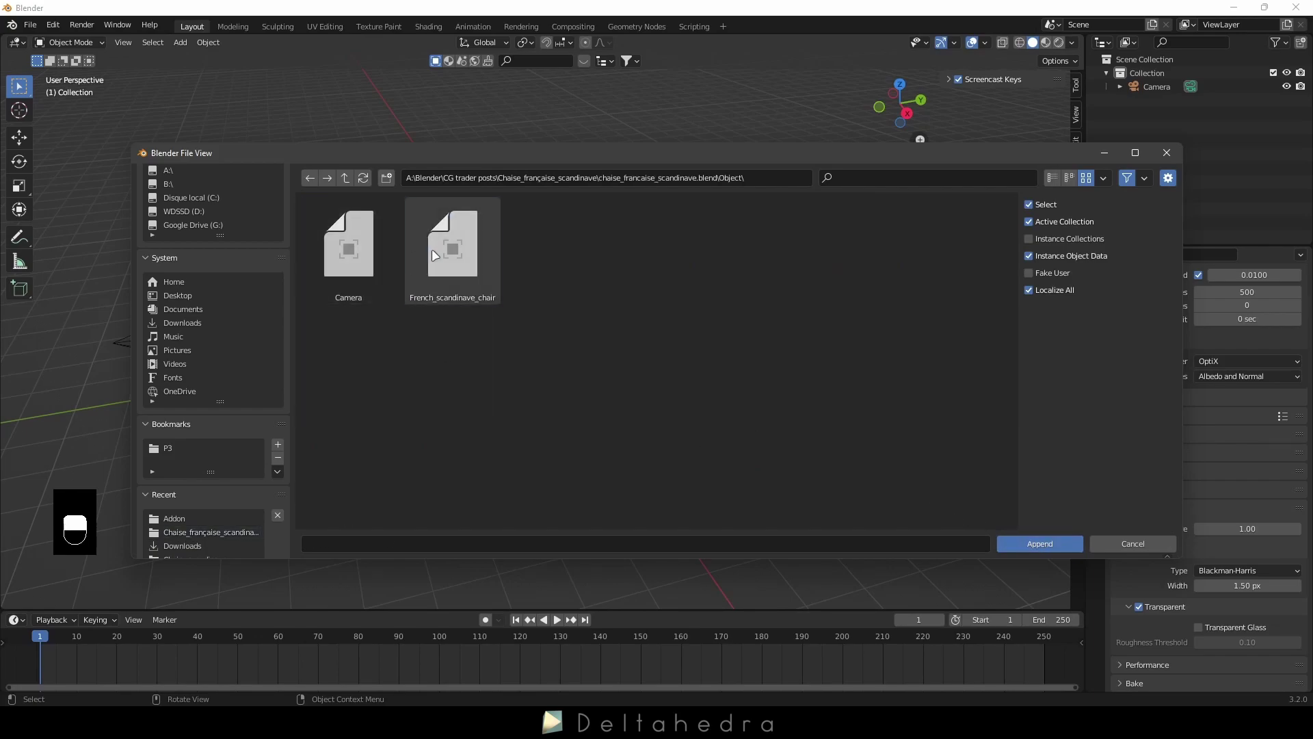
{"action": "left_click", "coordinate": [431, 267]}
{"action": "left_click", "coordinate": [1042, 541]}
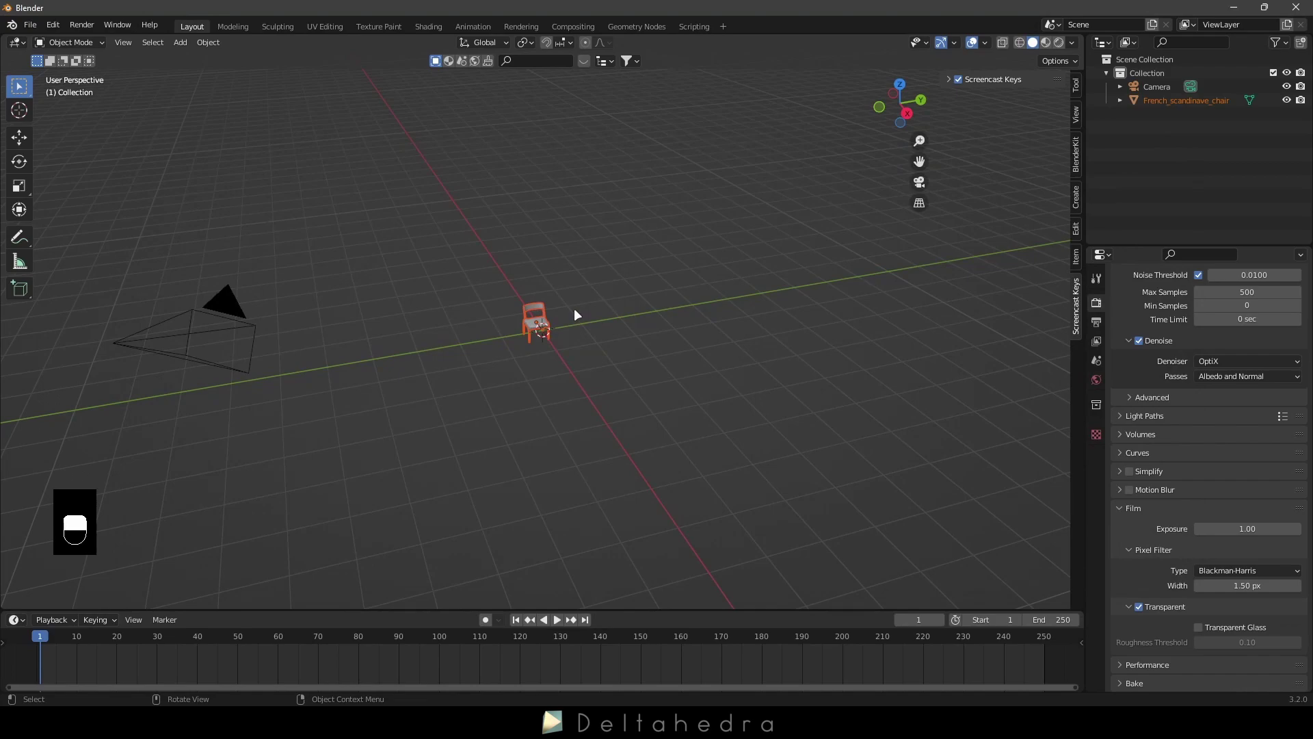
Preview the appended chair with rendered viewport shading and return to solid shading.
{"action": "scroll", "coordinate": [571, 309], "scroll_direction": "up", "scroll_amount": 4}
{"action": "middle_click_drag", "start_coordinate": [510, 311], "coordinate": [636, 294]}
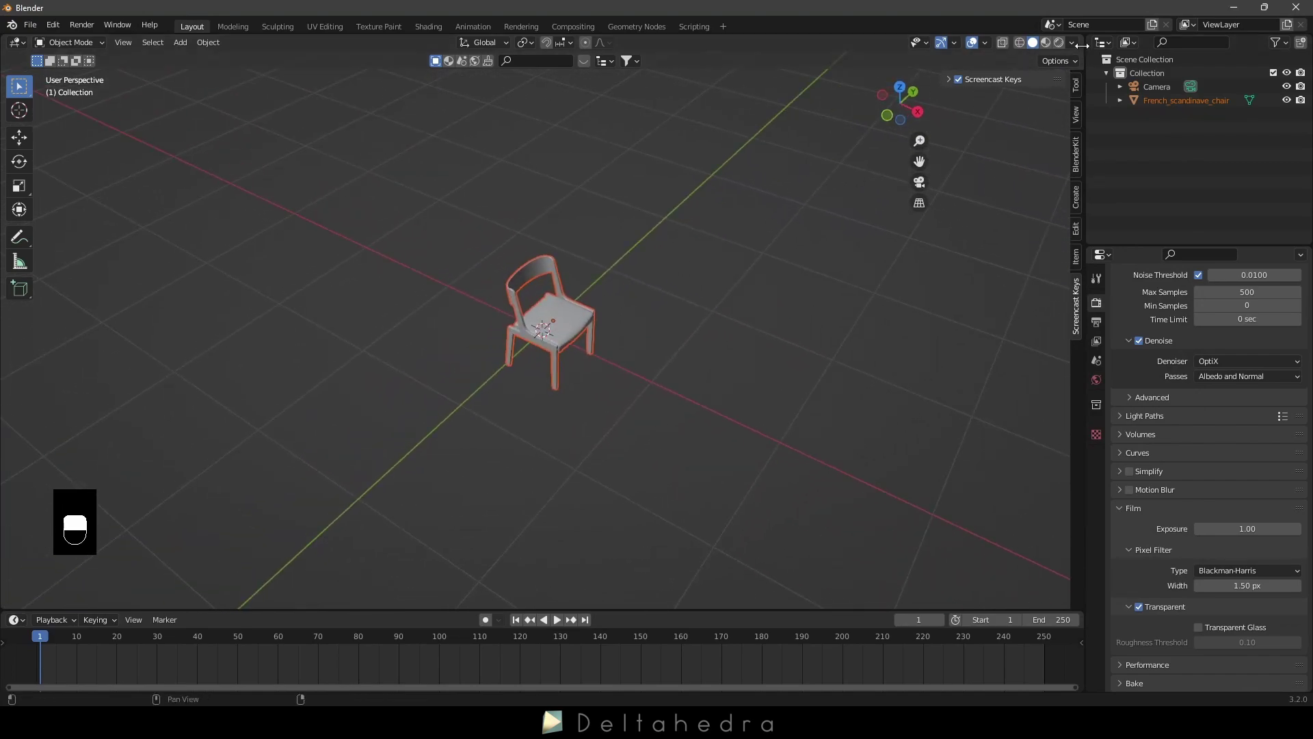
{"action": "left_click", "coordinate": [1058, 42]}
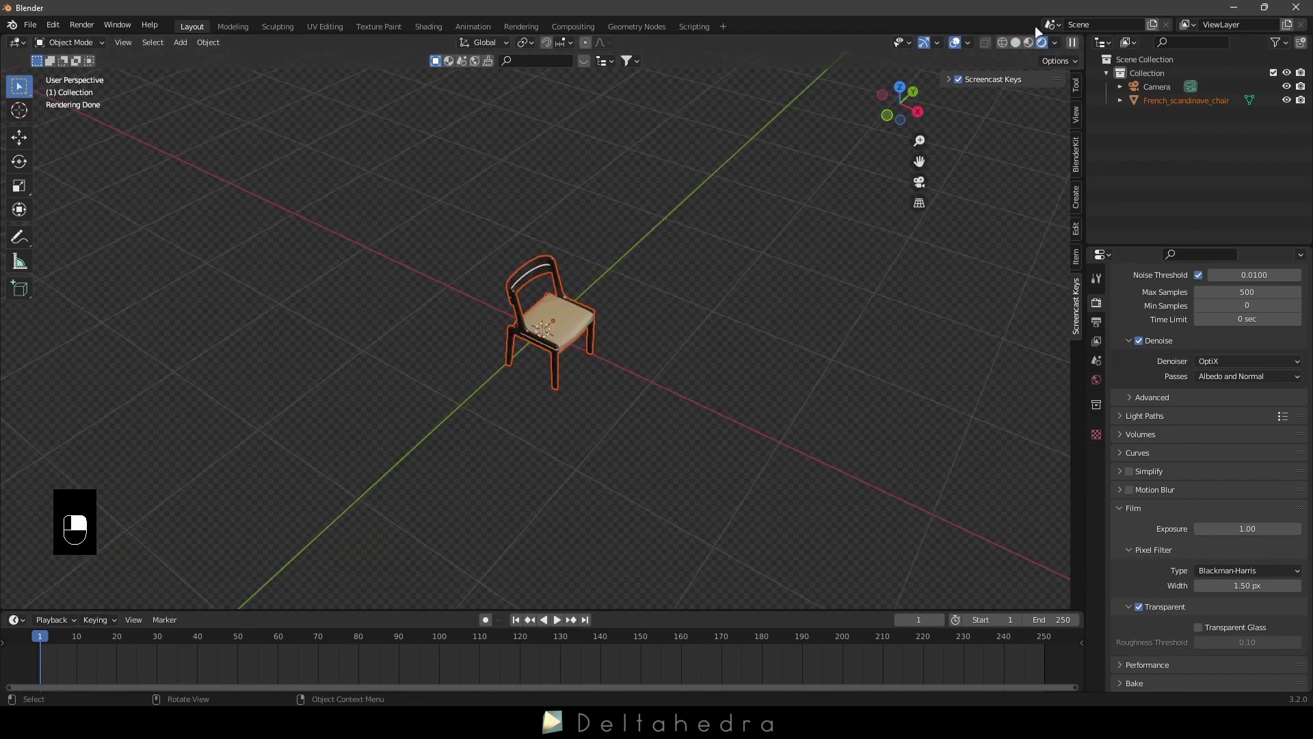
{"action": "left_click", "coordinate": [1017, 42]}
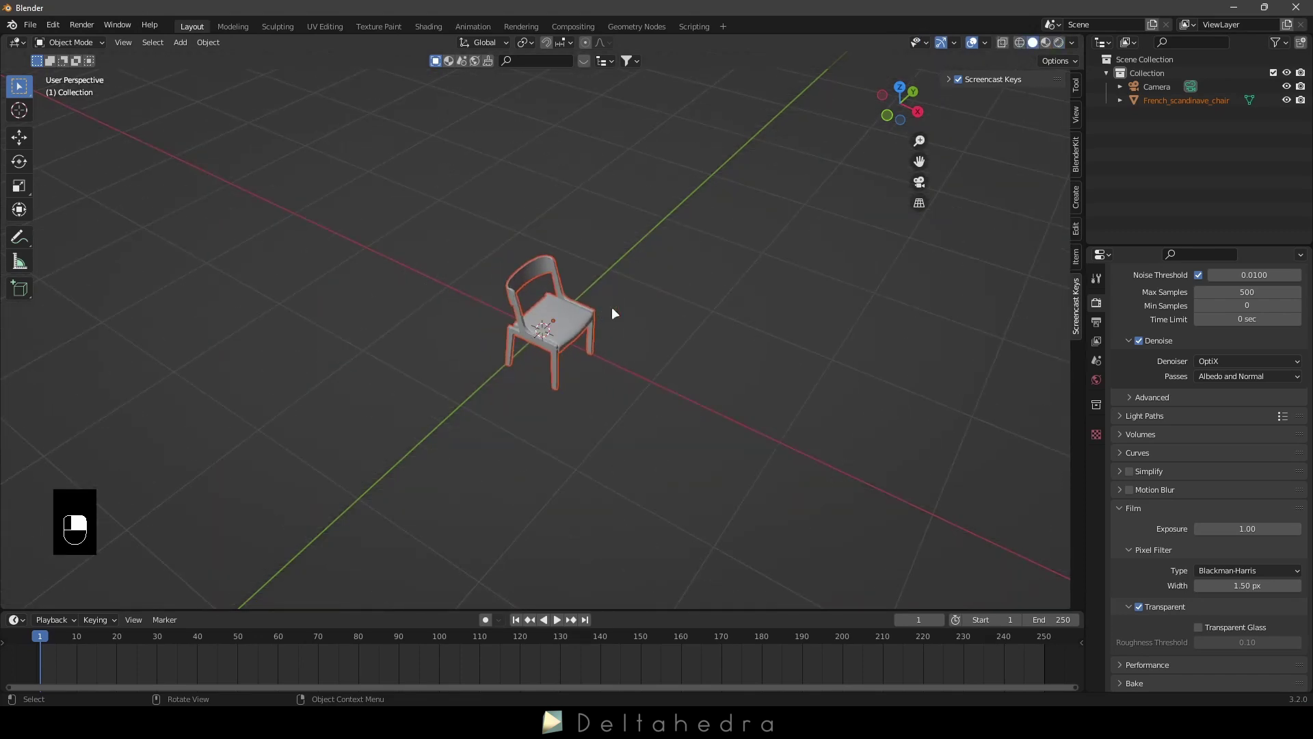
Select the scene camera and align it to the current view of the chair.
{"action": "left_click", "coordinate": [1156, 86]}
{"action": "left_click", "coordinate": [1096, 429]}
{"action": "scroll", "coordinate": [569, 289], "scroll_direction": "down", "scroll_amount": 7}
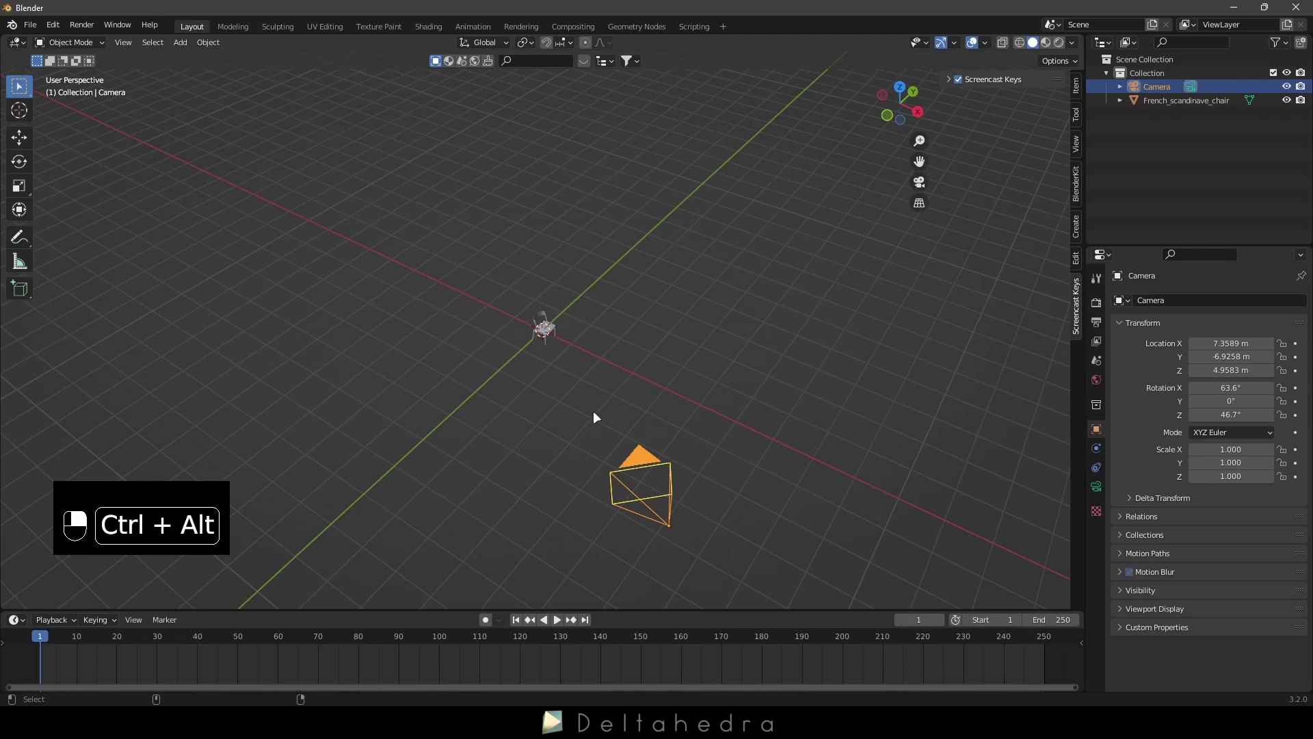
{"action": "key", "text": "ctrl+alt+KP_0"}
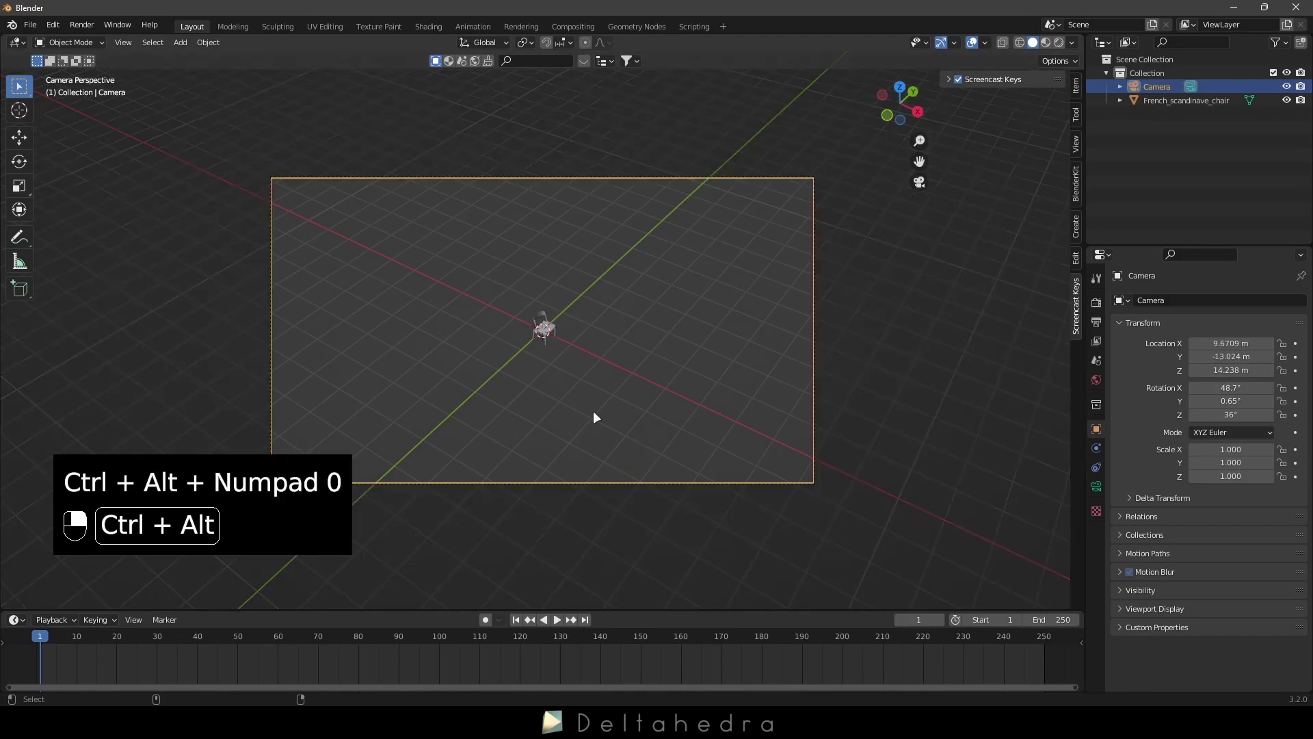
Change the camera's lens type to Orthographic.
{"action": "left_click", "coordinate": [1096, 485]}
{"action": "left_click", "coordinate": [1228, 343]}
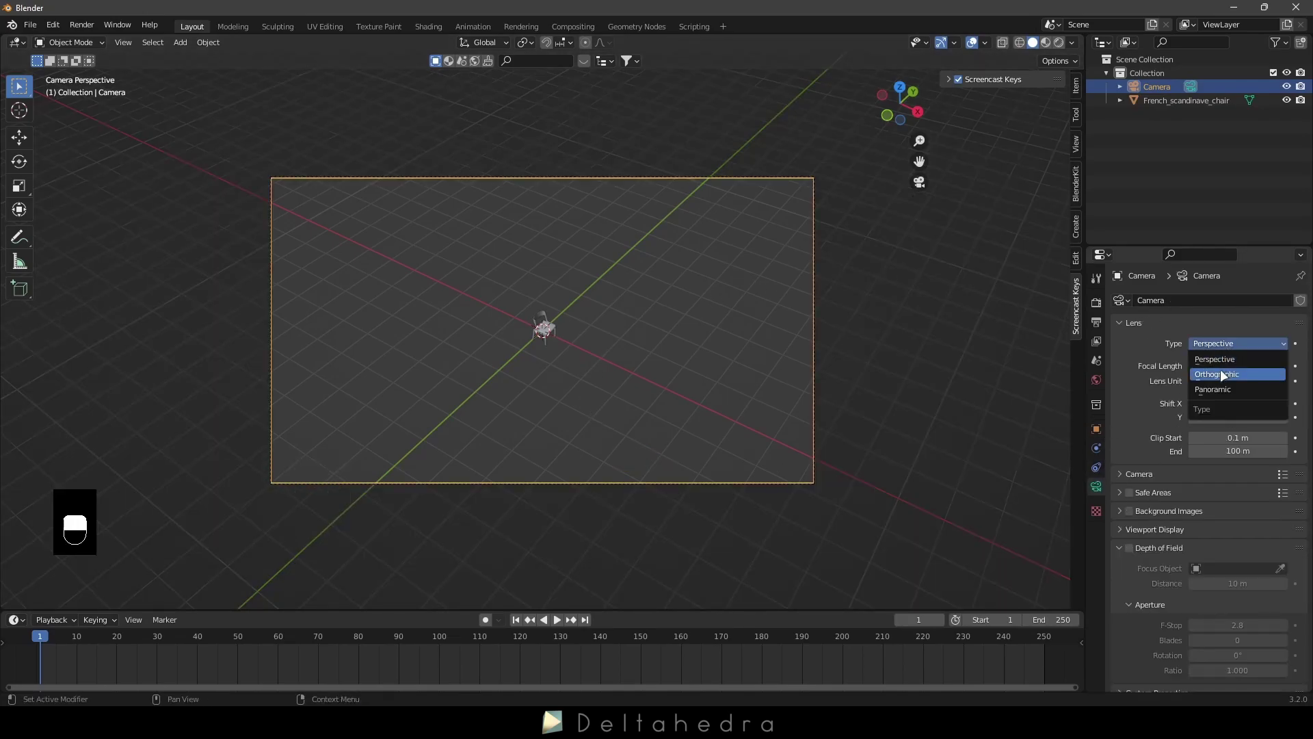
{"action": "left_click", "coordinate": [1223, 374]}
{"action": "scroll", "coordinate": [610, 302], "scroll_direction": "up", "scroll_amount": 3}
{"action": "scroll", "coordinate": [609, 303], "scroll_direction": "down", "scroll_amount": 2}
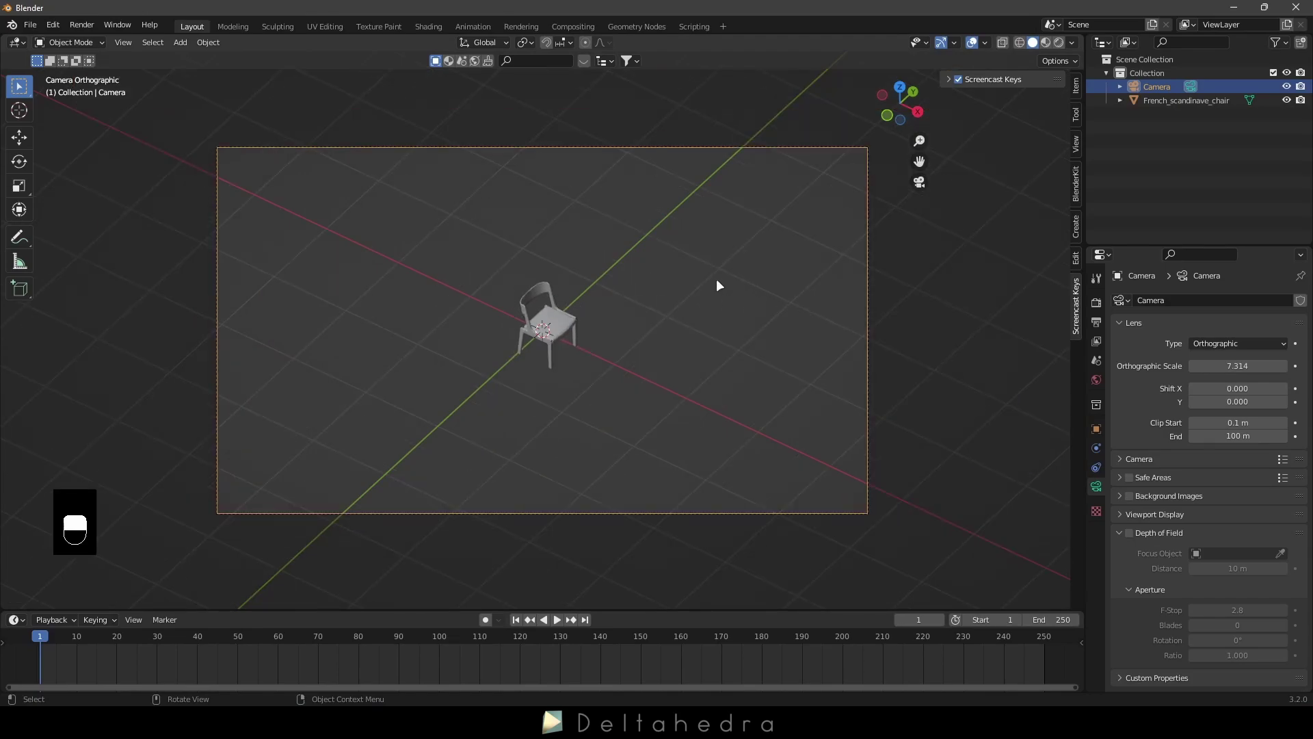
Set the camera's rotation to 55° on X, 0° on Y and 45° on Z.
{"action": "key", "text": "n"}
{"action": "key", "text": "n"}
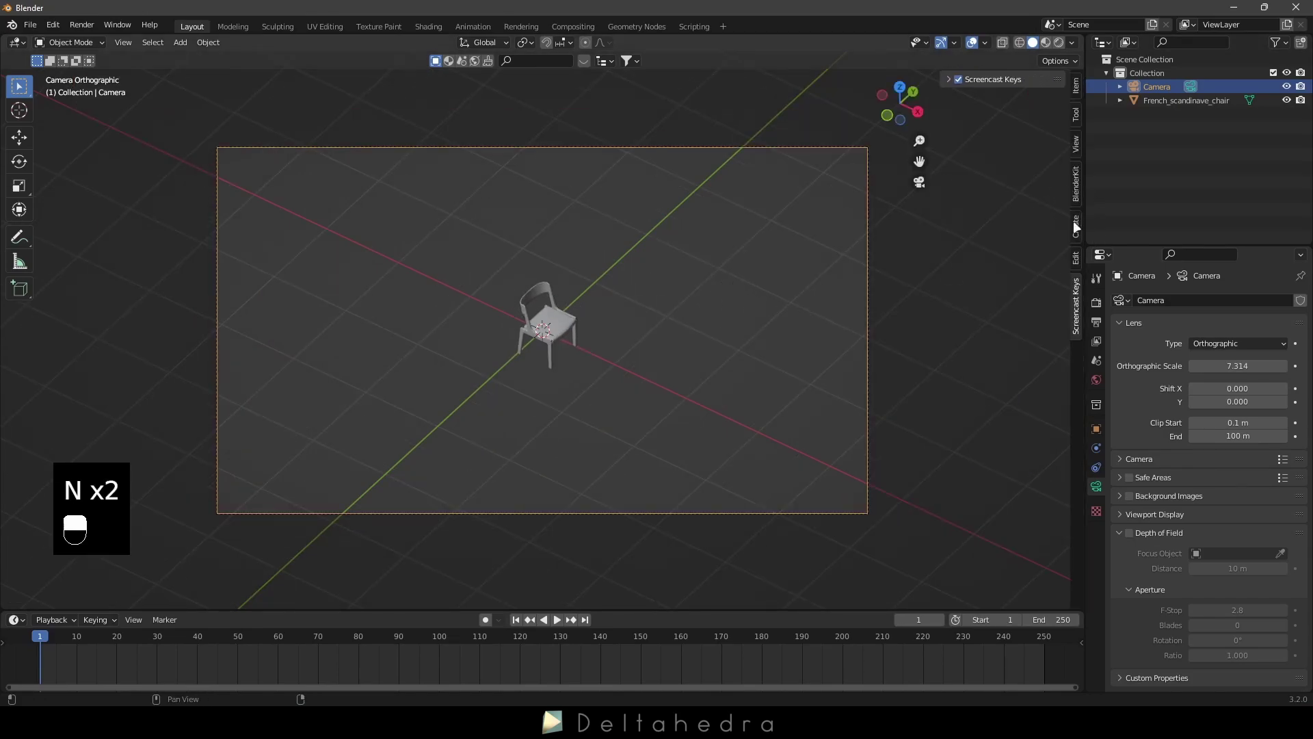
{"action": "left_click", "coordinate": [1076, 85]}
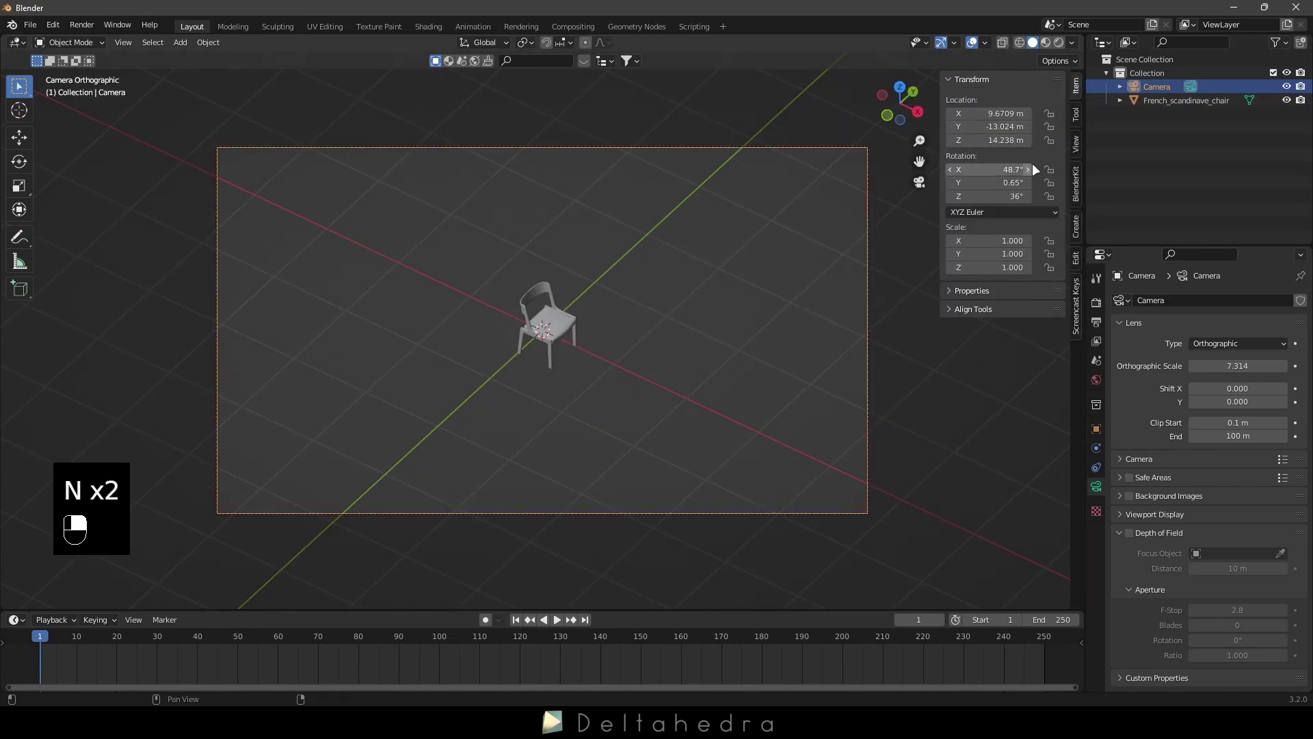
{"action": "left_click_drag", "start_coordinate": [1003, 182], "coordinate": [1005, 181]}
{"action": "left_click", "coordinate": [1002, 169]}
{"action": "type", "text": "55"}
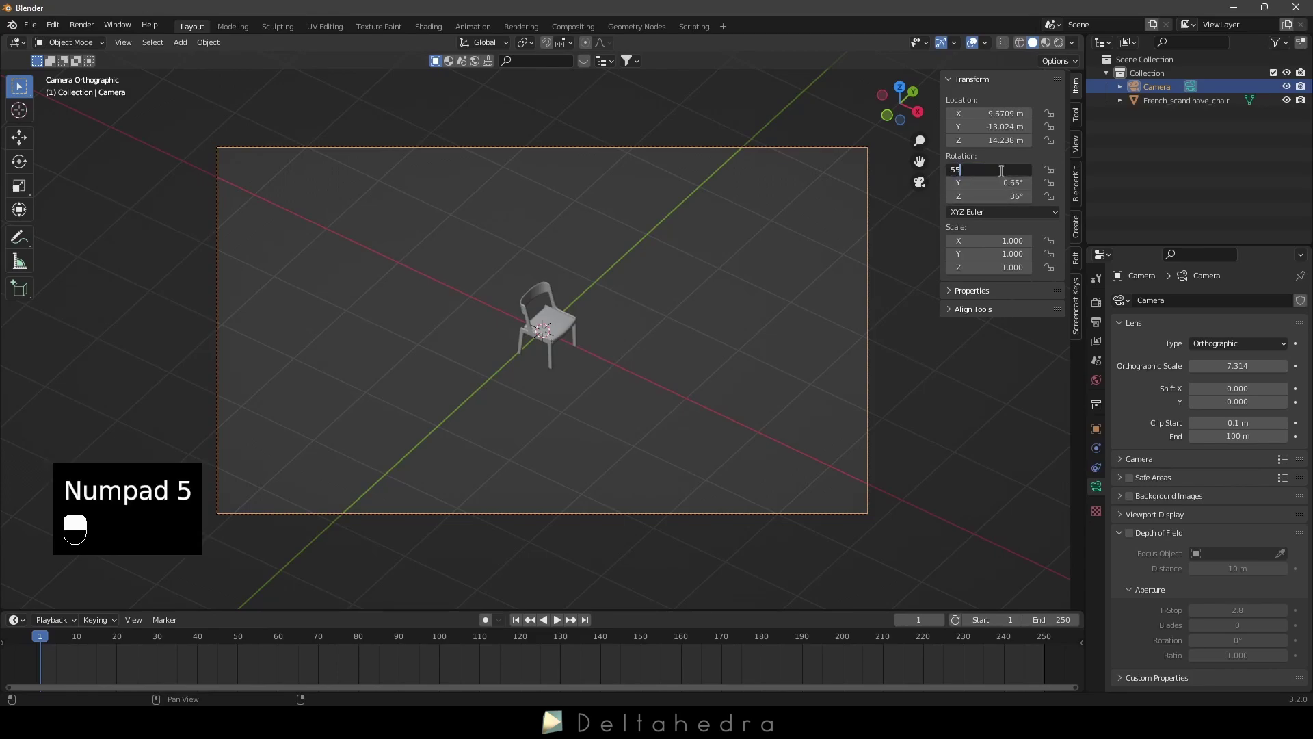
{"action": "key", "text": "Tab"}
{"action": "type", "text": "0"}
{"action": "key", "text": "Tab"}
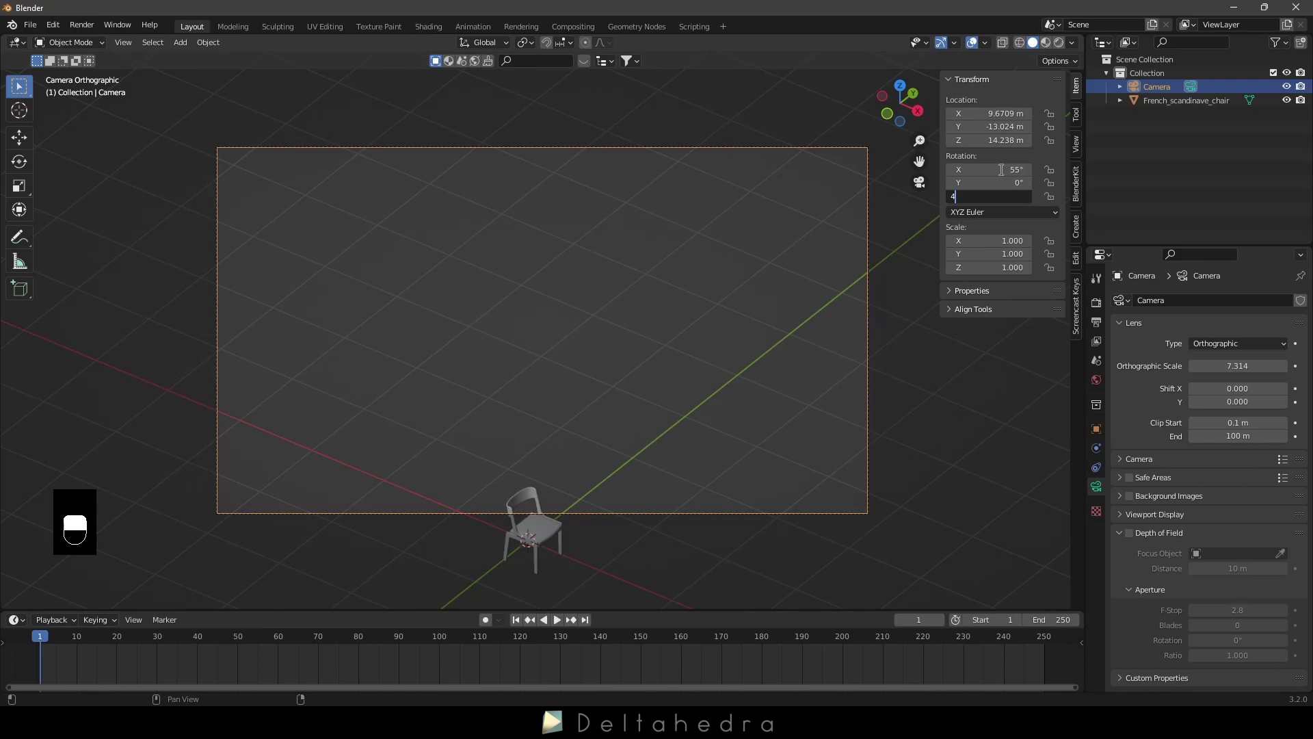
{"action": "type", "text": "45"}
{"action": "key", "text": "Return"}
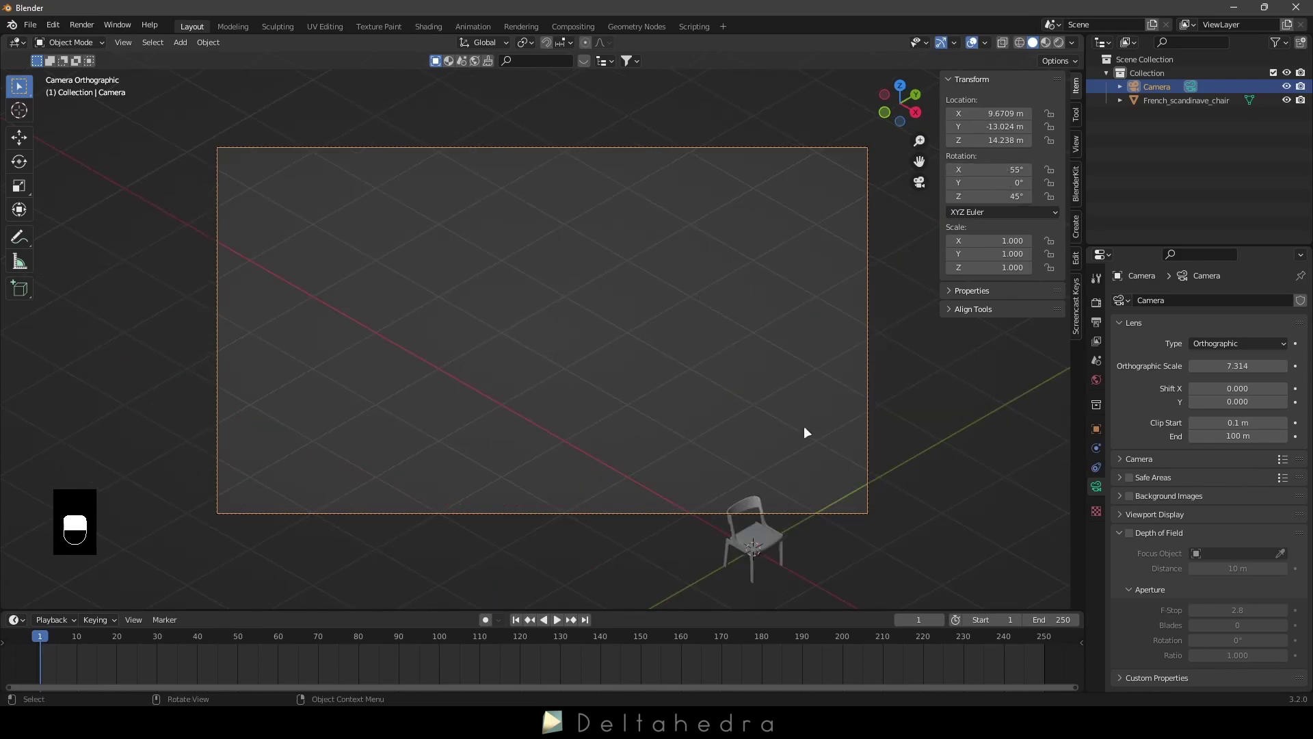
Move the camera to about X 12.309, Y -12.281, Z 12.324 m to centre the chair, and set the orthographic scale to 2.214.
{"action": "middle_click_drag", "start_coordinate": [911, 446], "coordinate": [889, 429]}
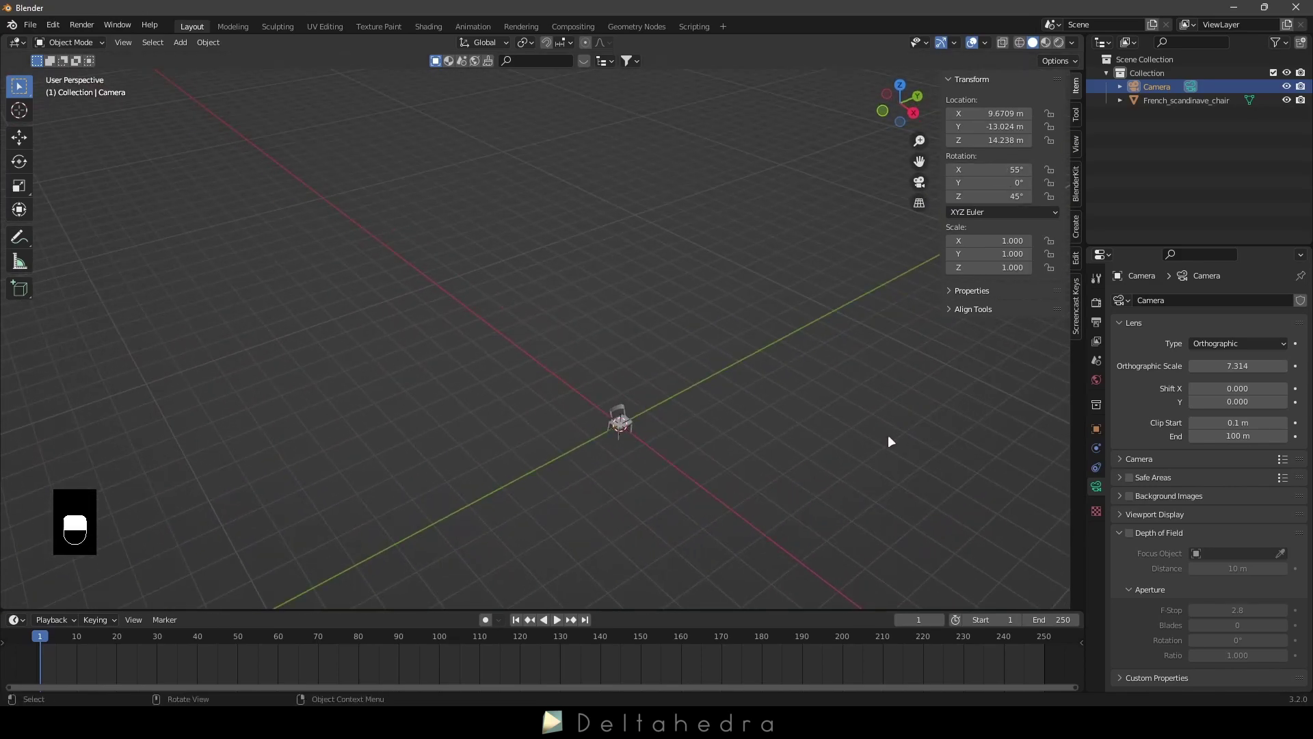
{"action": "key", "text": "KP_0"}
{"action": "key", "text": "g"}
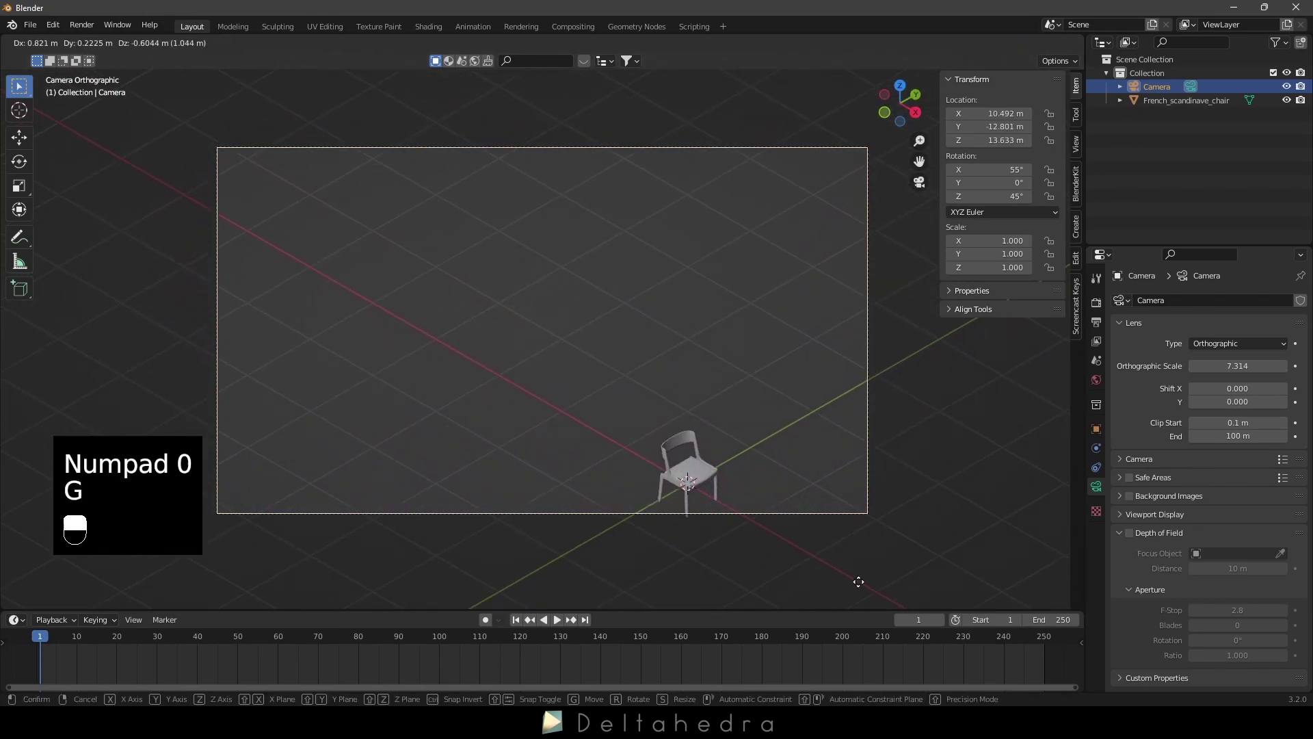
{"action": "left_click", "coordinate": [997, 158]}
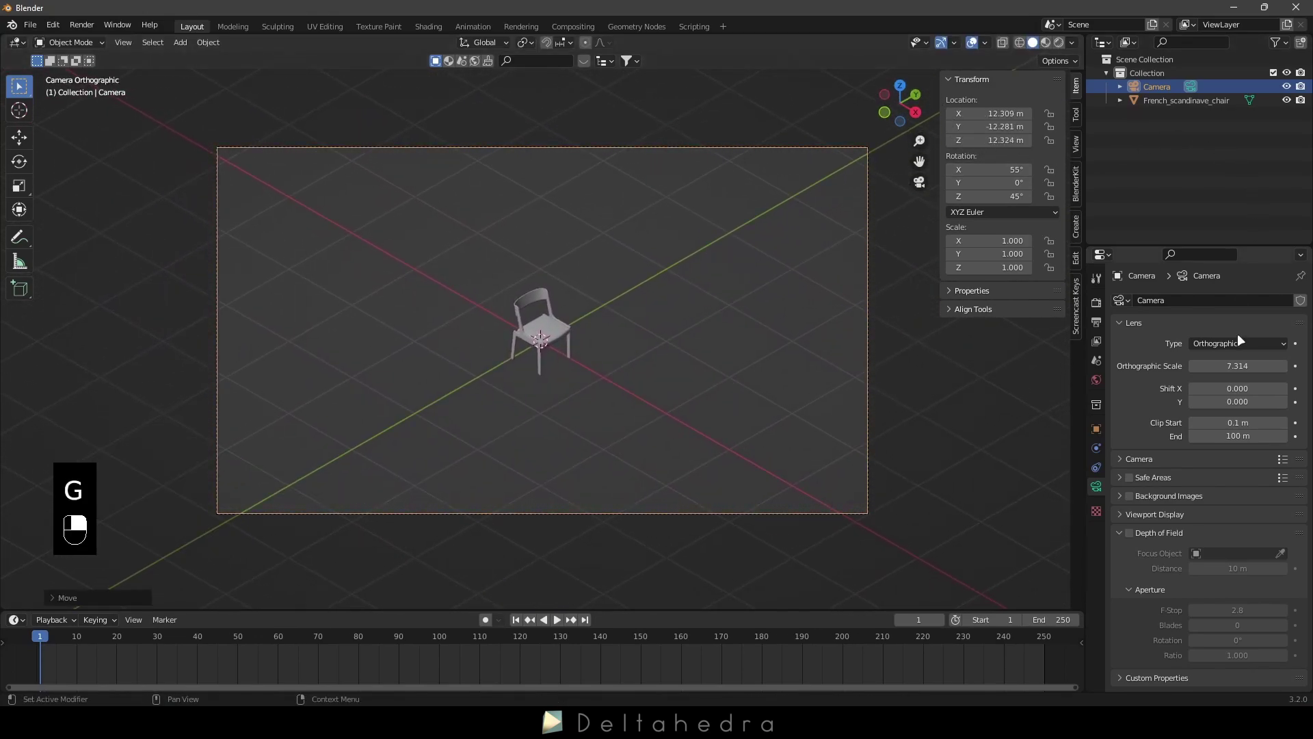
{"action": "left_click_drag", "start_coordinate": [1237, 366], "coordinate": [1136, 366]}
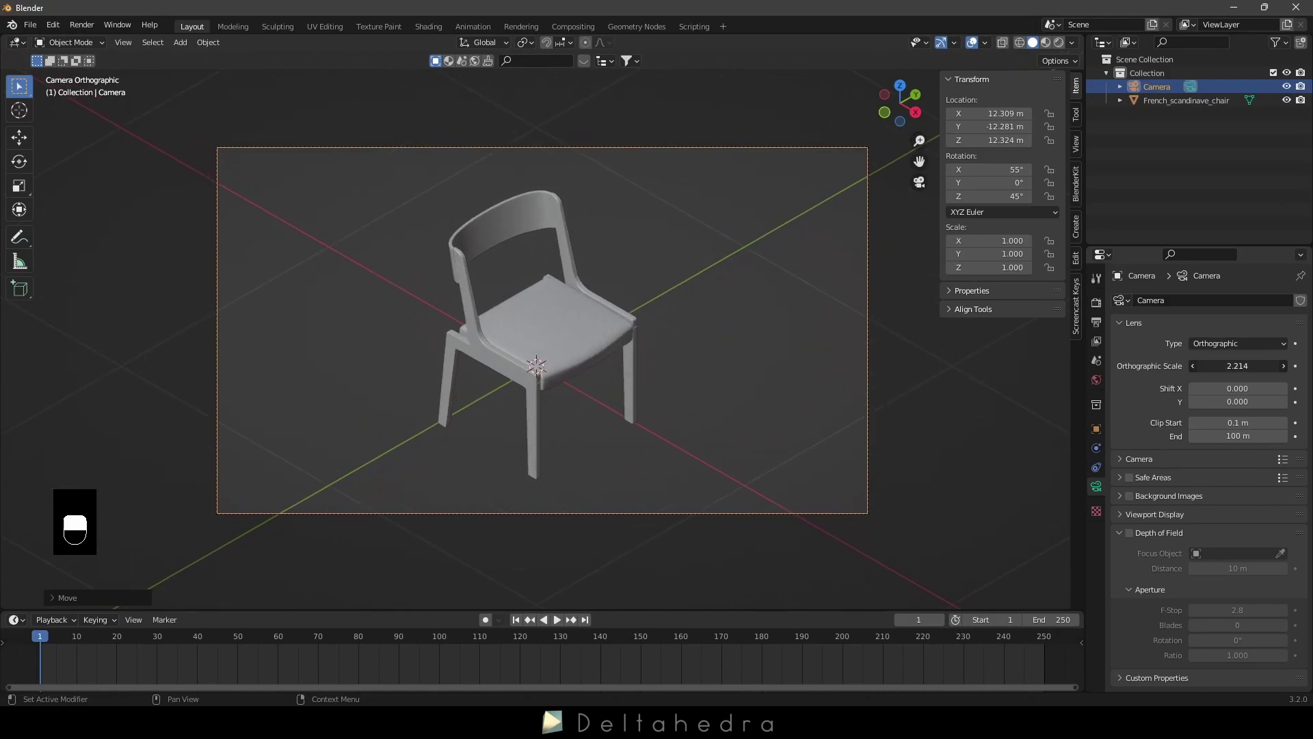
Make the output square with a resolution of 1080 × 1080 px.
{"action": "left_click", "coordinate": [1096, 303]}
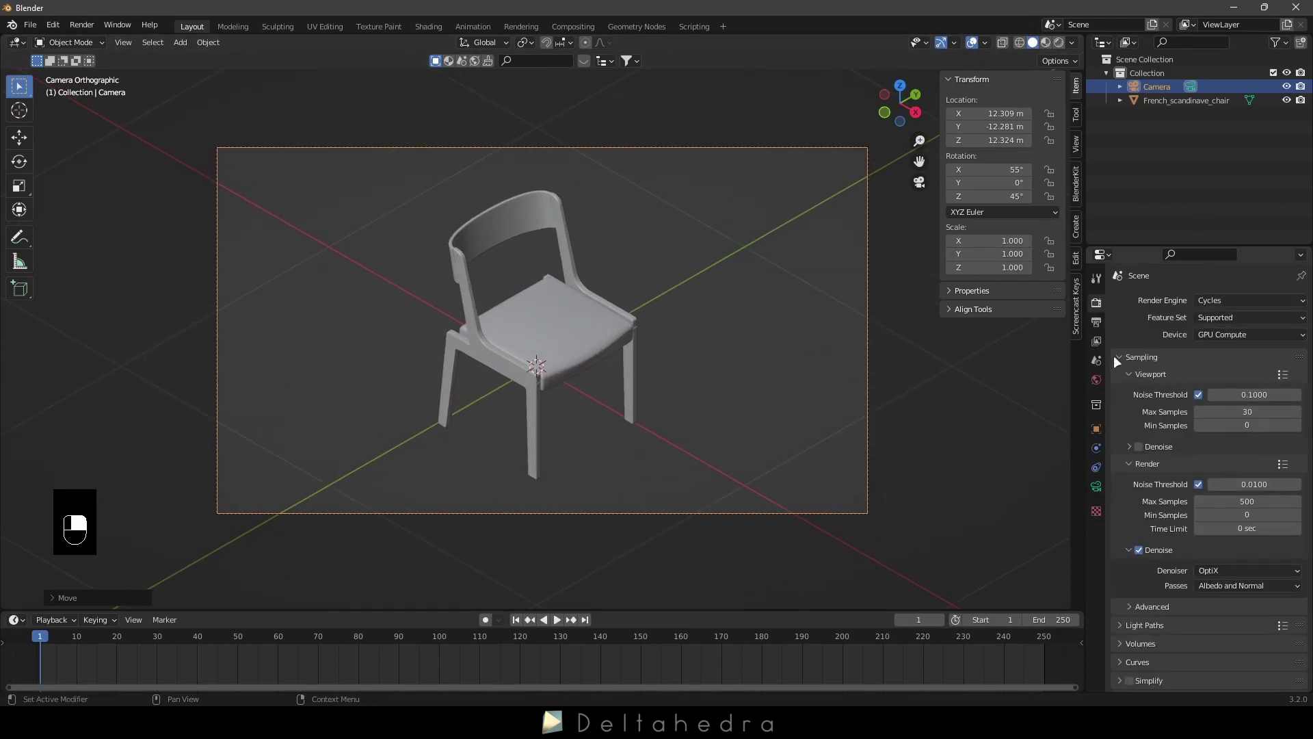
{"action": "left_click", "coordinate": [1097, 321]}
{"action": "double_click", "coordinate": [1240, 319]}
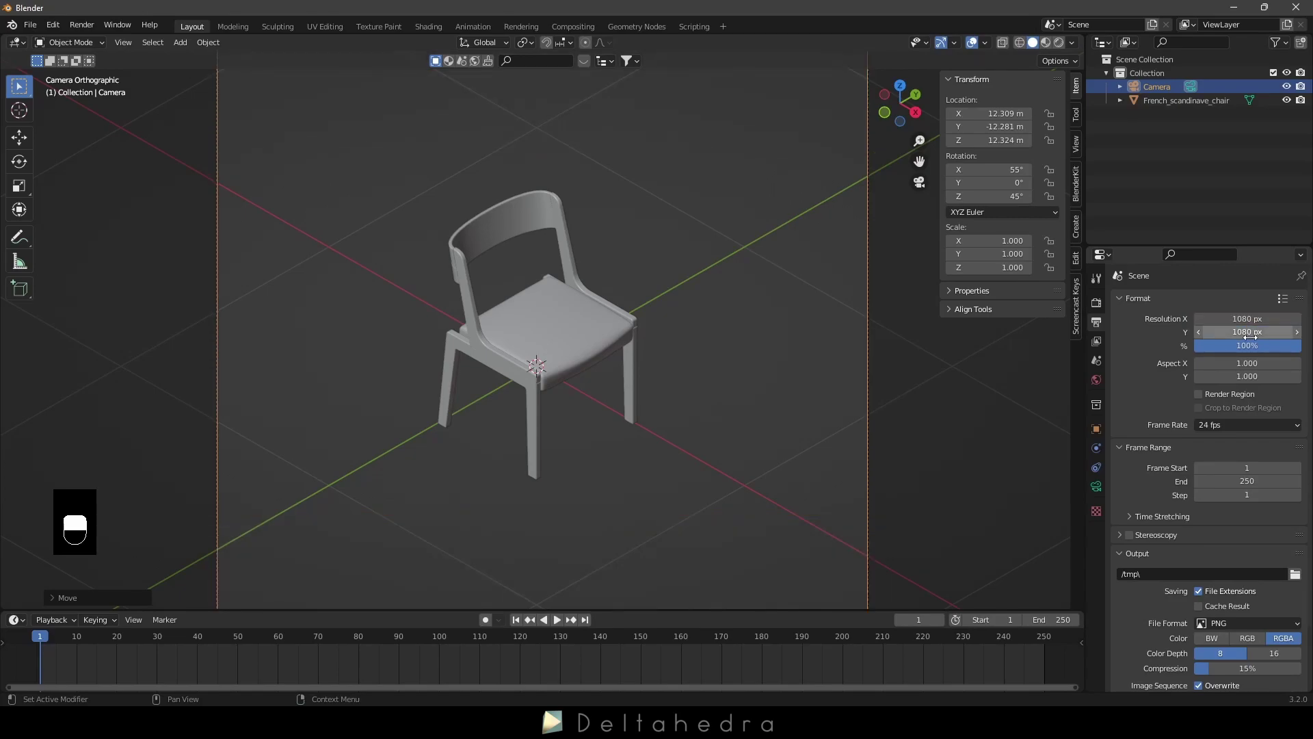
{"action": "key", "text": "Return"}
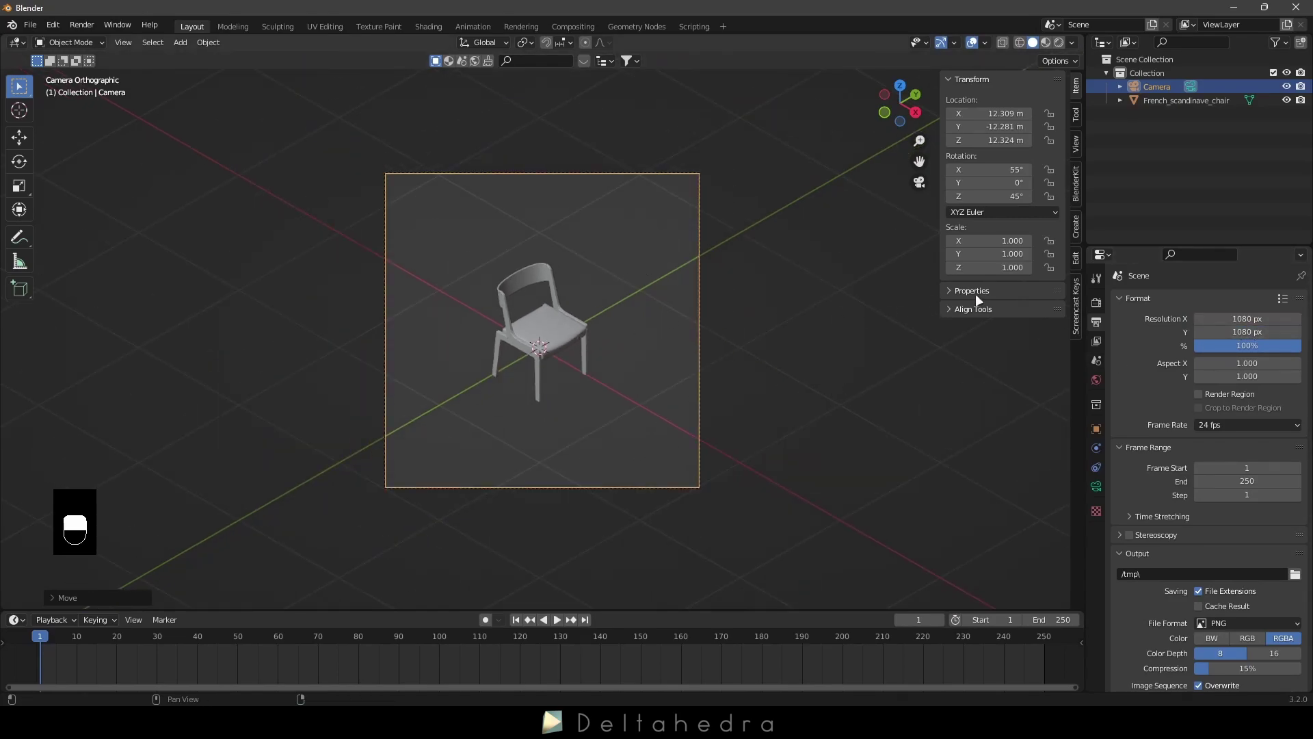
Set the camera's orthographic scale to 1.214 and shift the camera slightly to recentre the chair in the square frame.
{"action": "left_click", "coordinate": [1096, 487]}
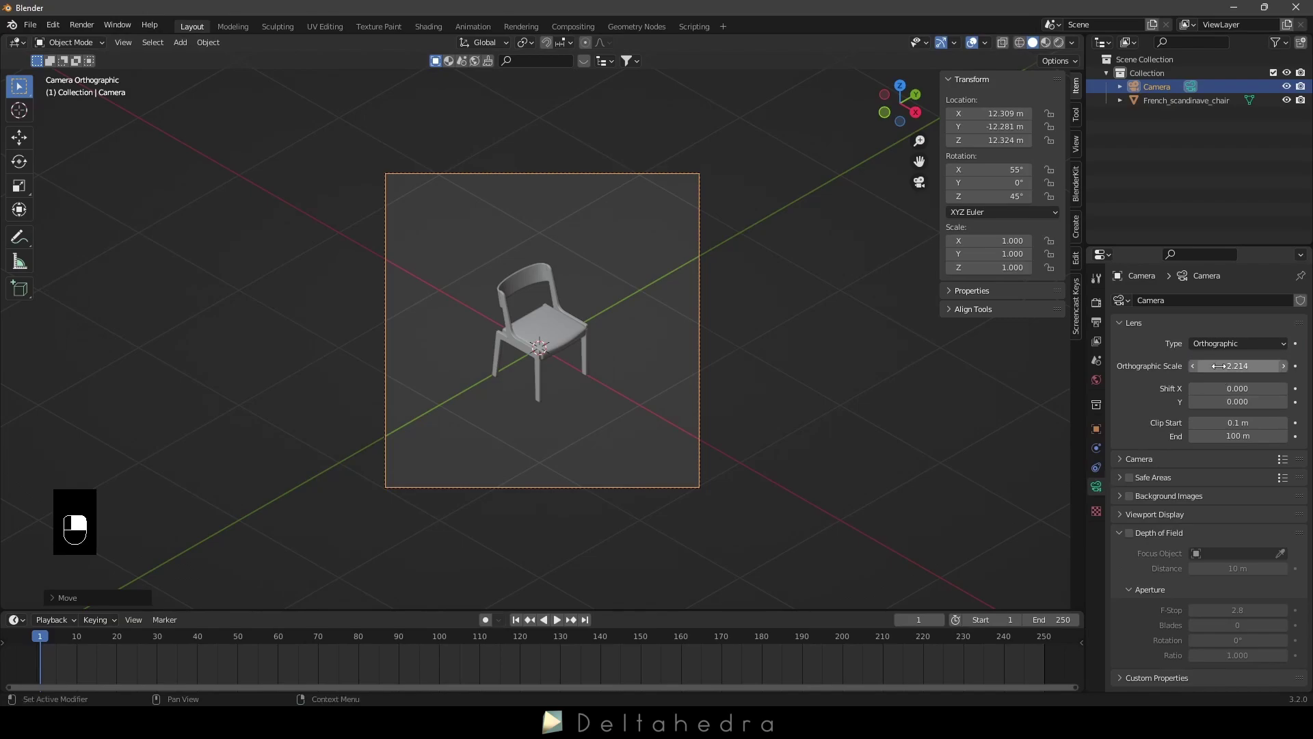
{"action": "left_click_drag", "start_coordinate": [1238, 366], "coordinate": [1173, 366]}
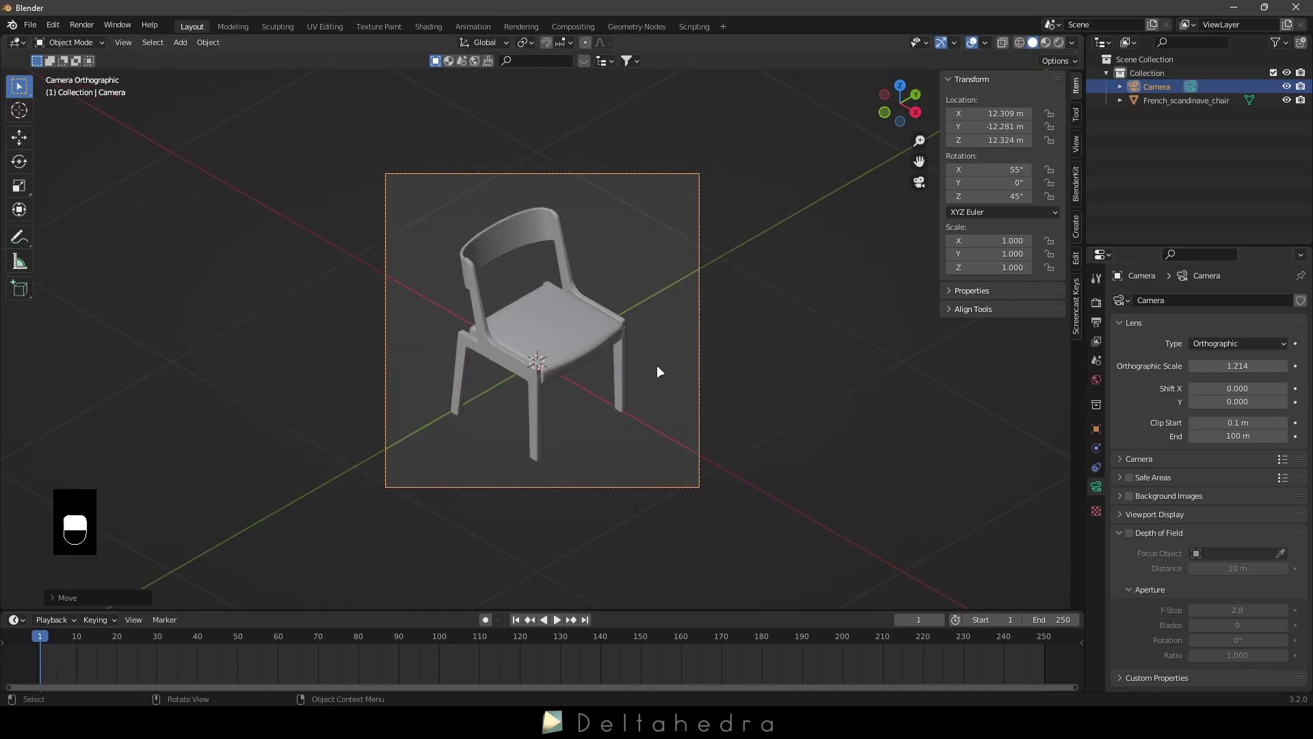
{"action": "key", "text": "g"}
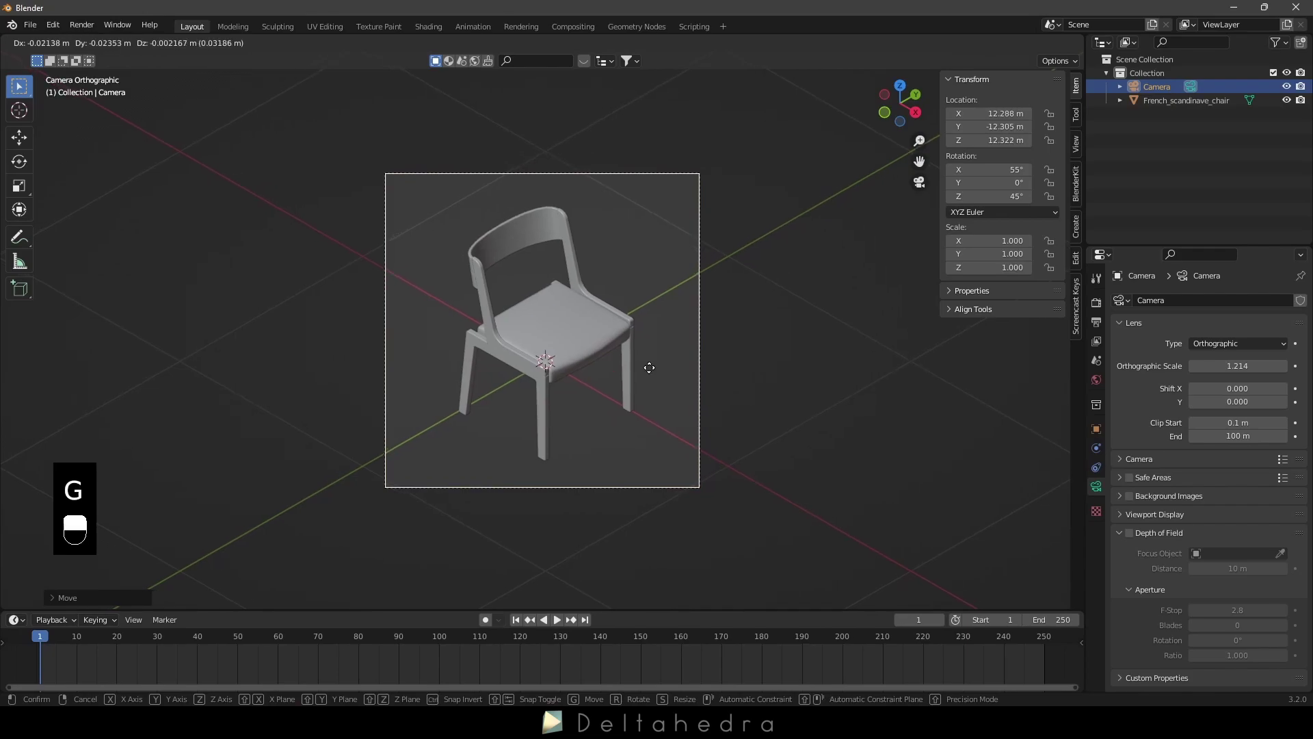
{"action": "left_click", "coordinate": [649, 365]}
{"action": "left_click", "coordinate": [721, 346]}
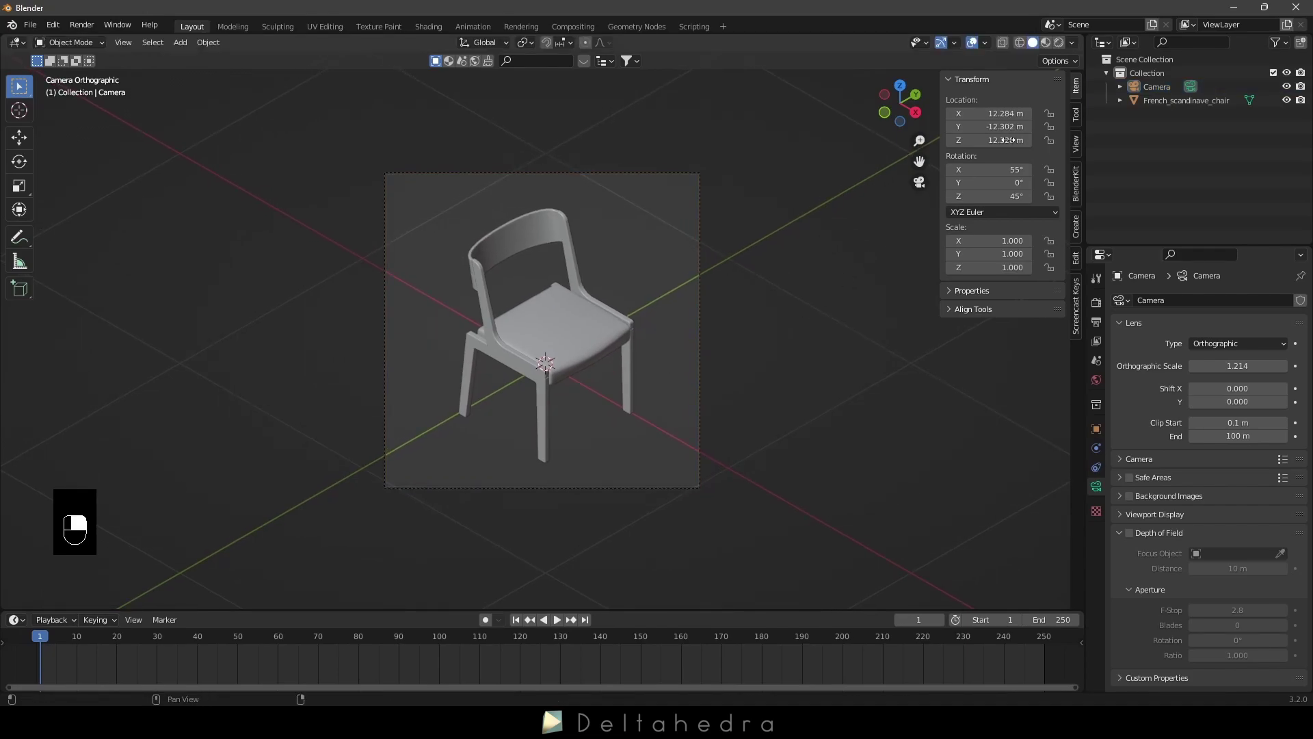
Show the chair with rendered viewport shading and enable Freestyle SVG Export in the render settings.
{"action": "left_click", "coordinate": [1058, 42]}
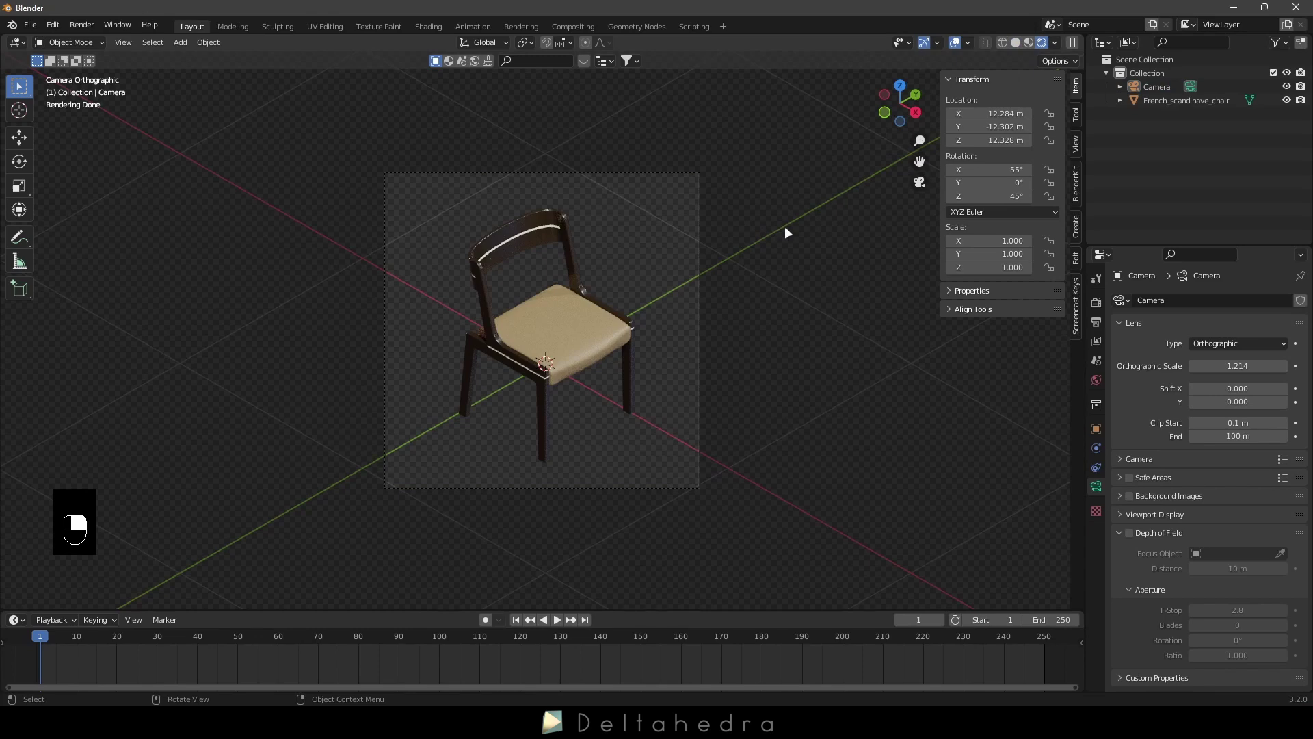
{"action": "left_click", "coordinate": [1096, 303]}
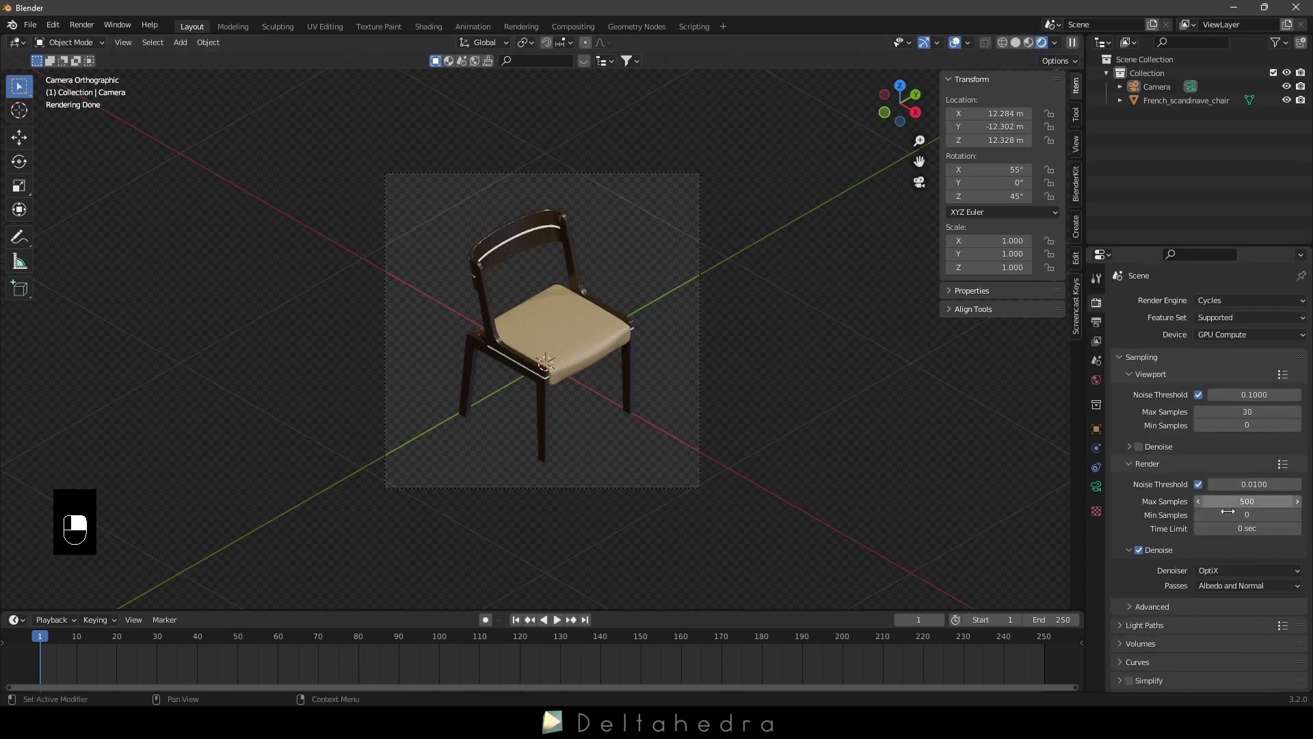
{"action": "scroll", "coordinate": [1212, 532], "scroll_direction": "down", "scroll_amount": 5}
{"action": "left_click", "coordinate": [1122, 525]}
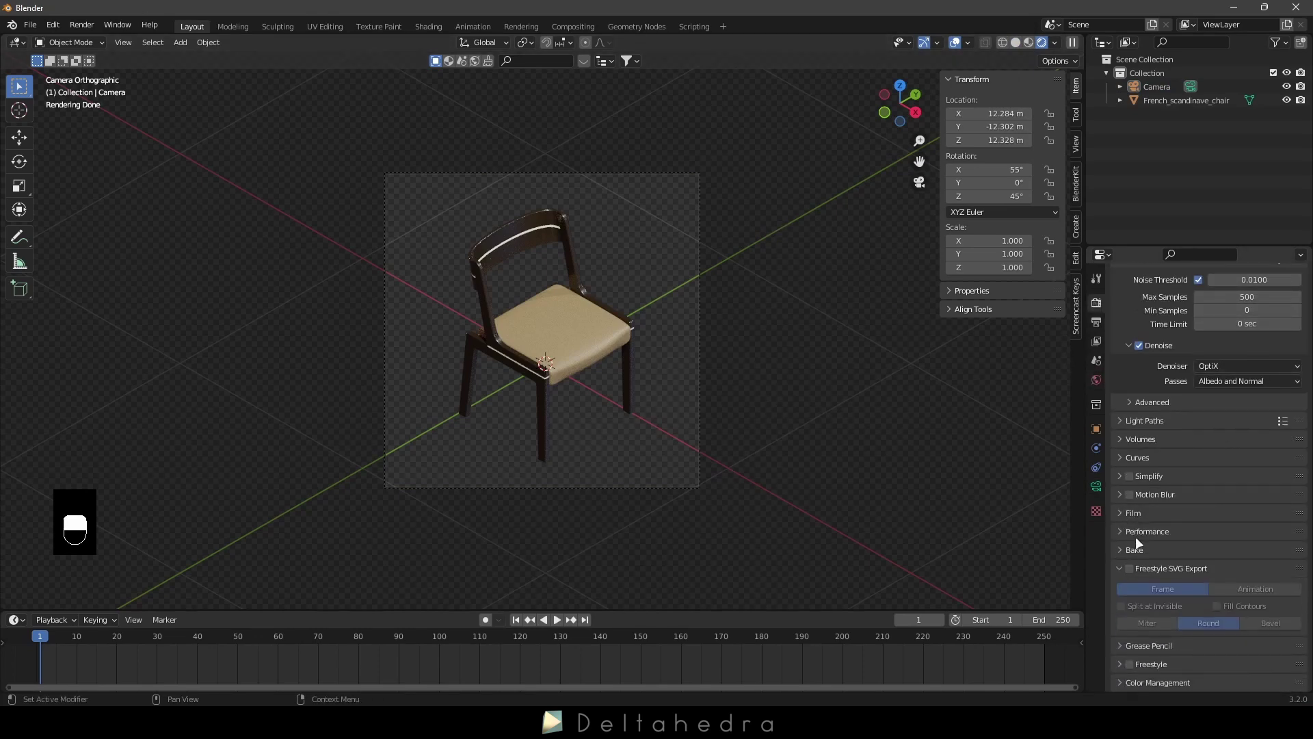
{"action": "left_click", "coordinate": [1127, 569]}
{"action": "left_click", "coordinate": [1125, 569]}
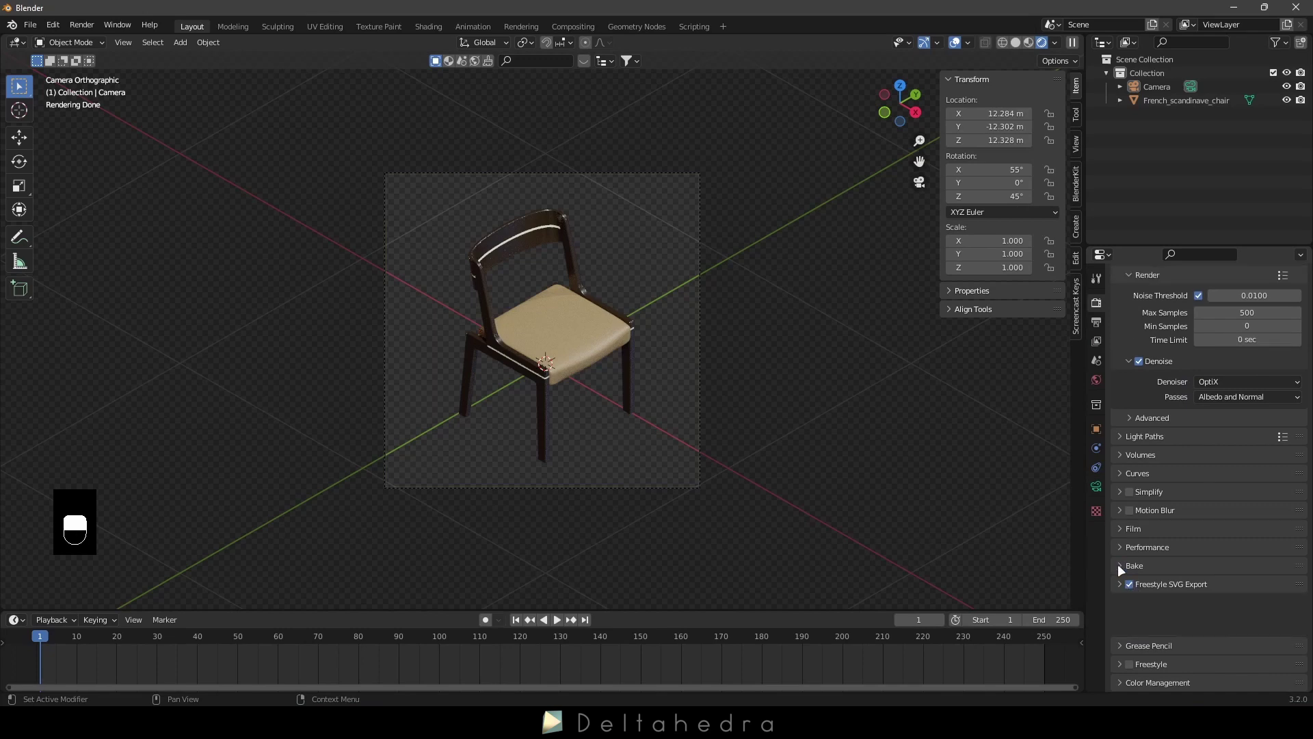
Enable Freestyle rendering and set its absolute line thickness to 0.8 px.
{"action": "left_click", "coordinate": [1120, 664]}
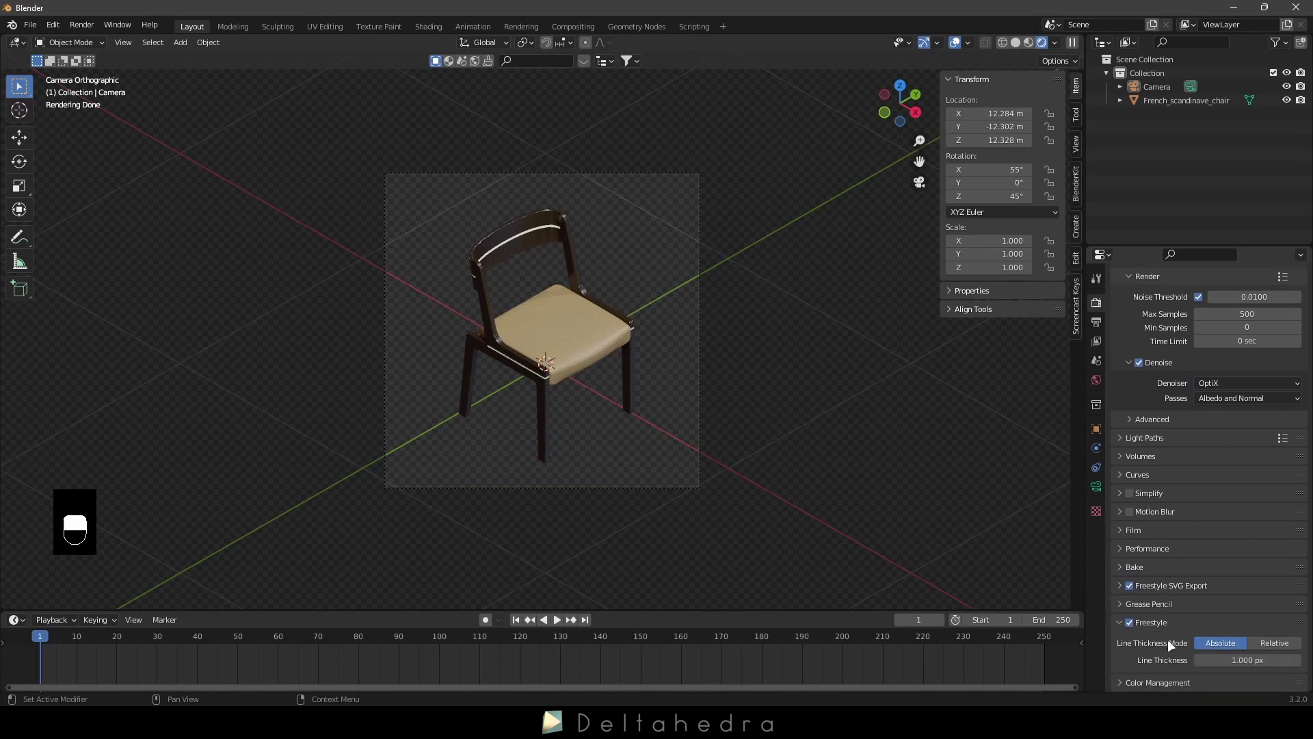
{"action": "left_click", "coordinate": [1253, 659]}
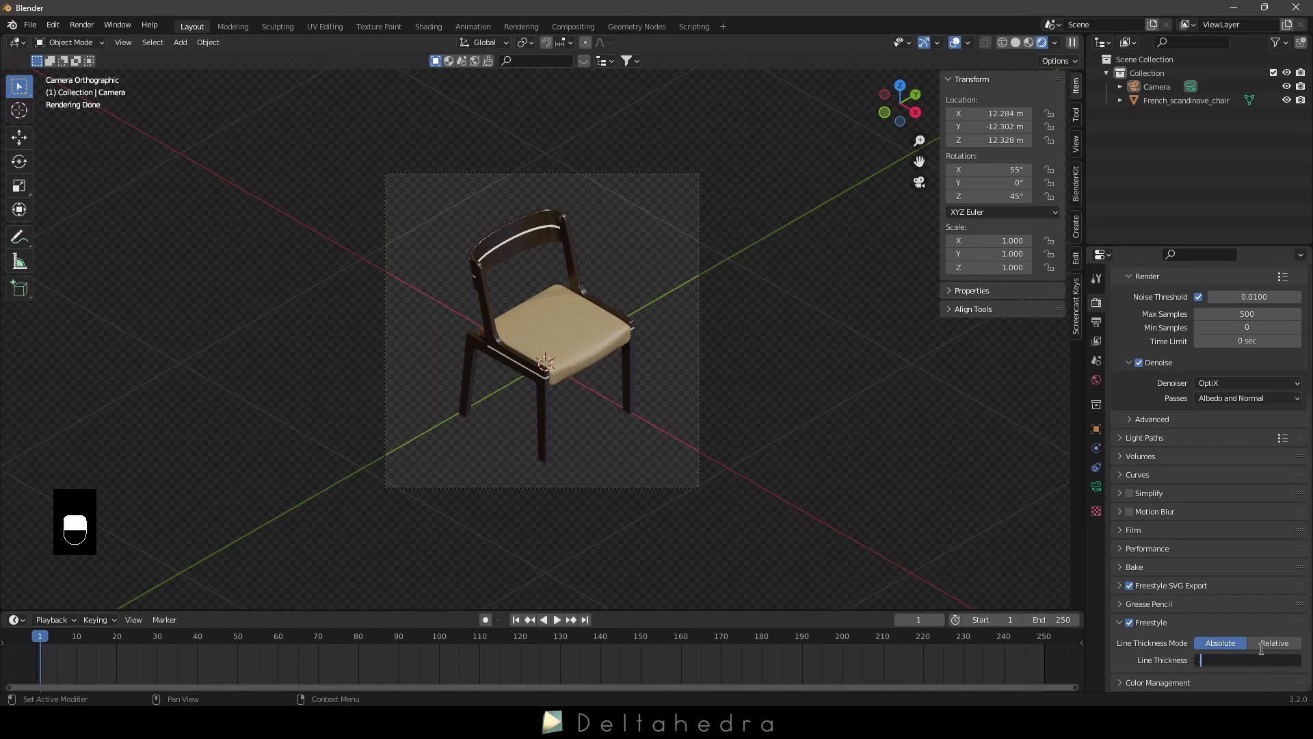
{"action": "left_click", "coordinate": [1217, 558]}
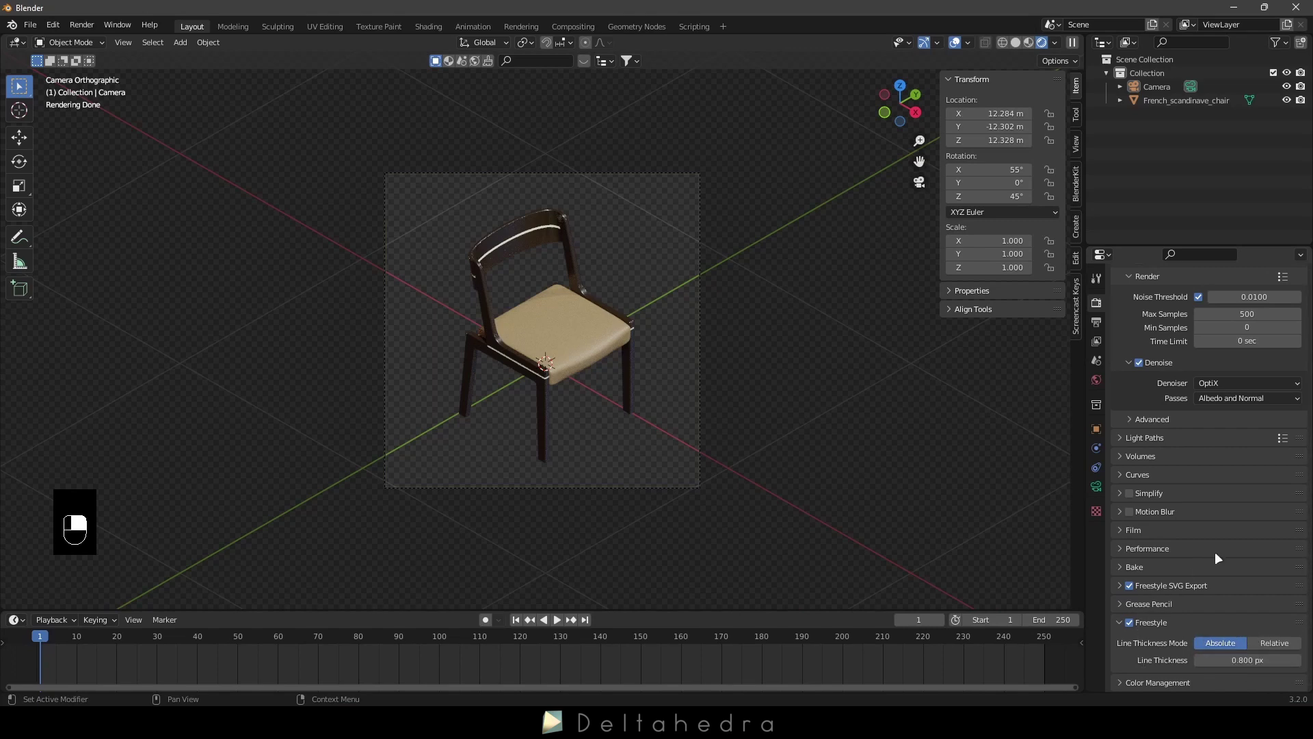
Set the render output folder to Chaise_française_scandinave inside A:\Blender\CG trader posts.
{"action": "left_click", "coordinate": [1097, 342]}
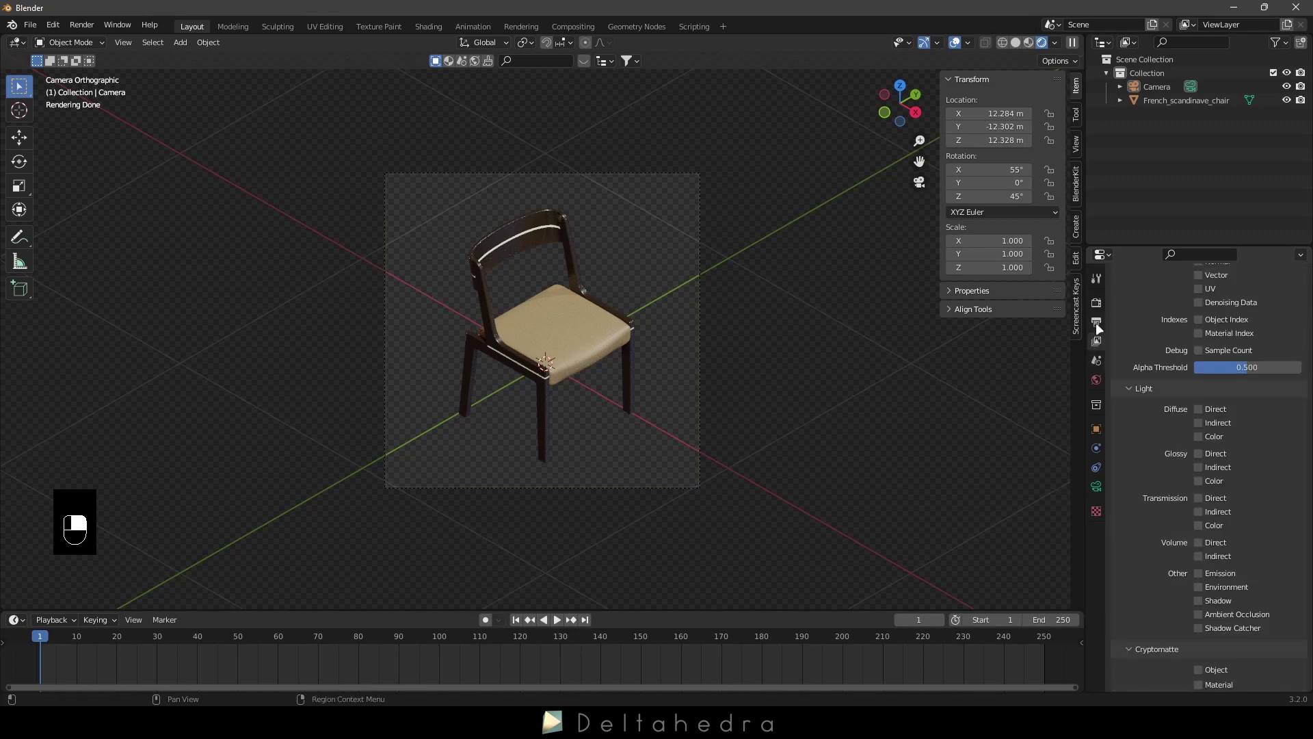
{"action": "left_click", "coordinate": [1096, 323]}
{"action": "scroll", "coordinate": [1177, 404], "scroll_direction": "up", "scroll_amount": 3}
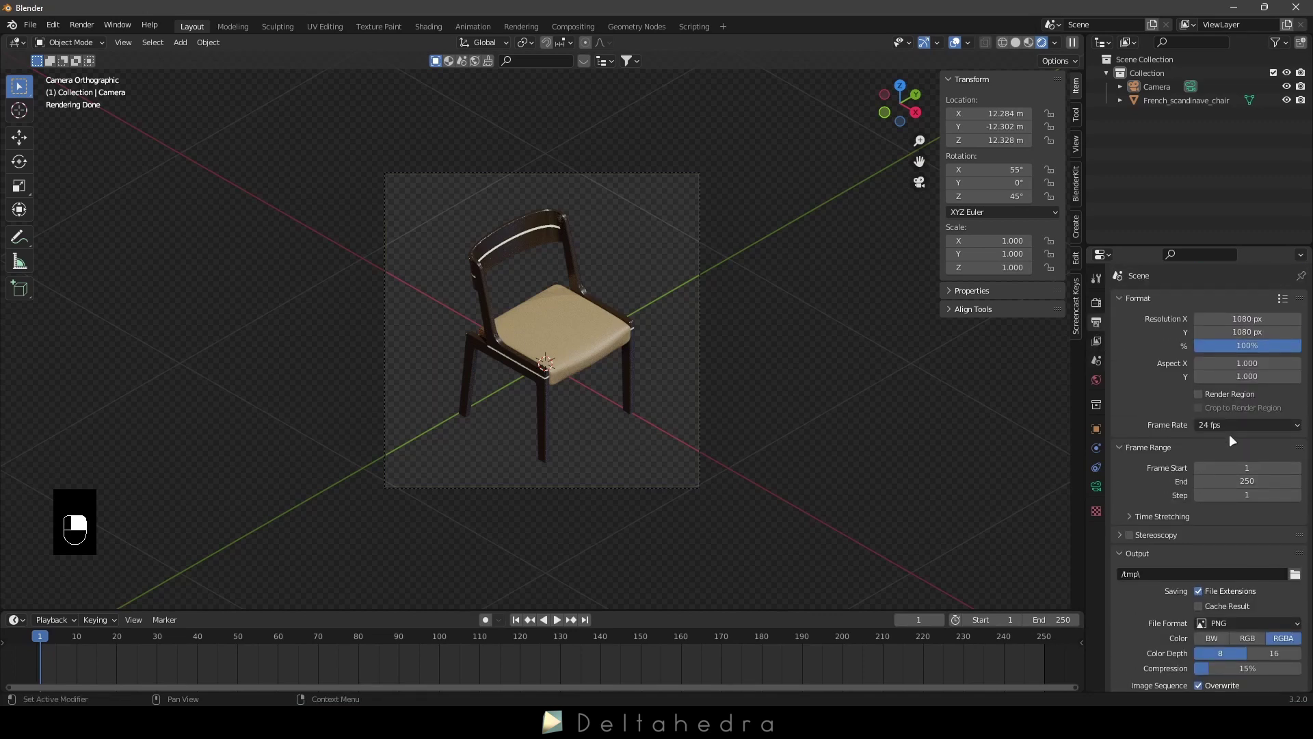
{"action": "left_click", "coordinate": [1295, 575]}
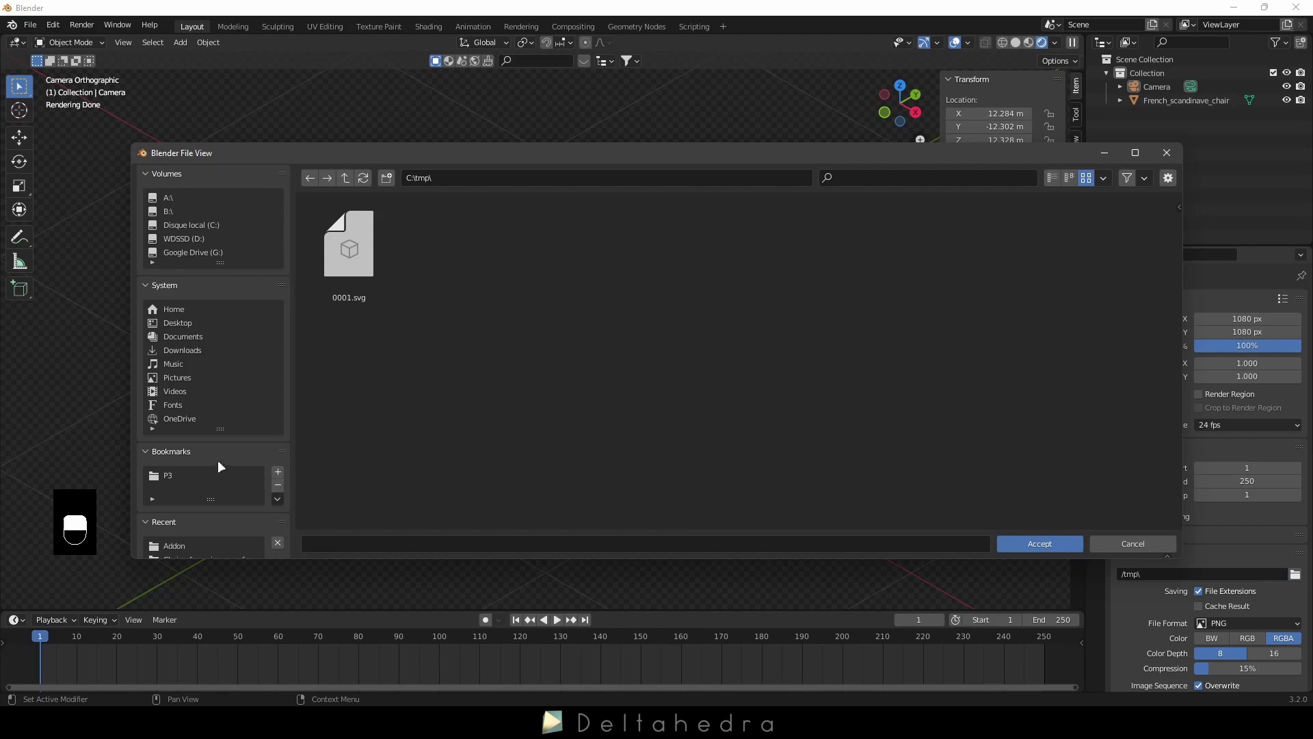
{"action": "scroll", "coordinate": [217, 460], "scroll_direction": "down", "scroll_amount": 2}
{"action": "left_click", "coordinate": [198, 528]}
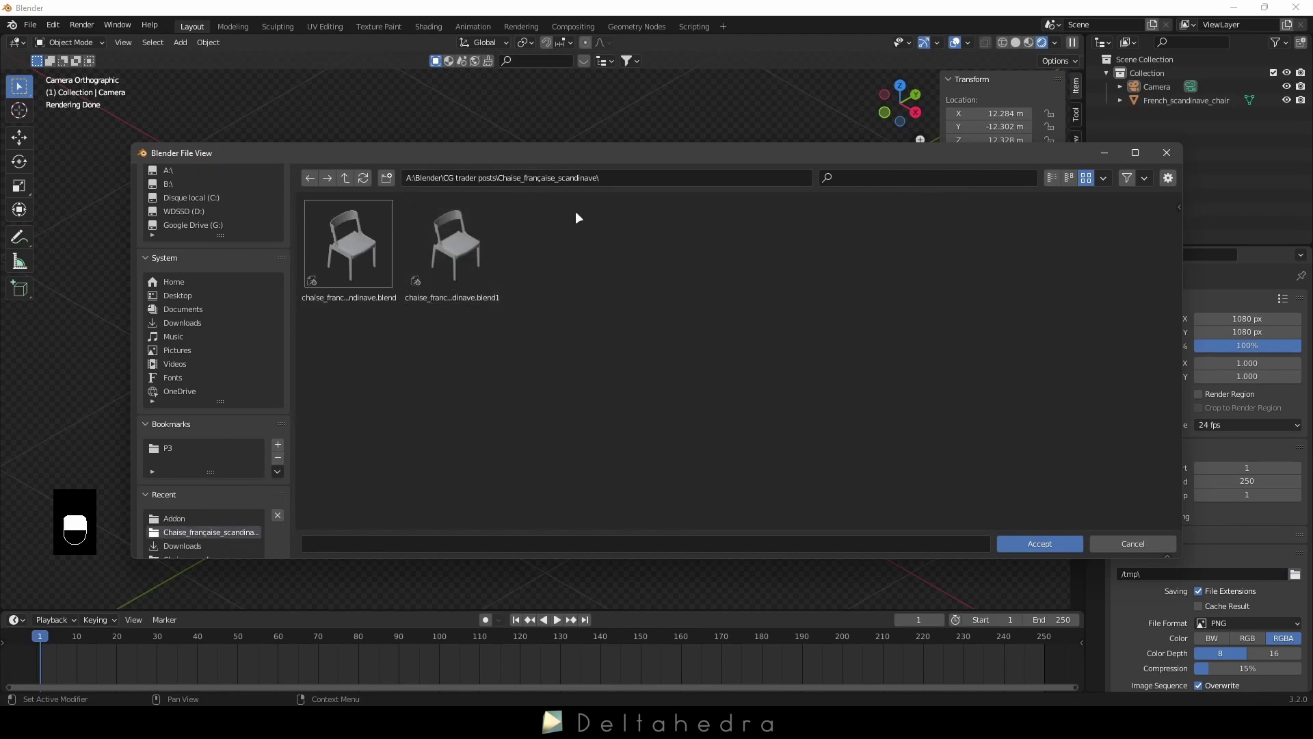
{"action": "left_click", "coordinate": [1039, 542]}
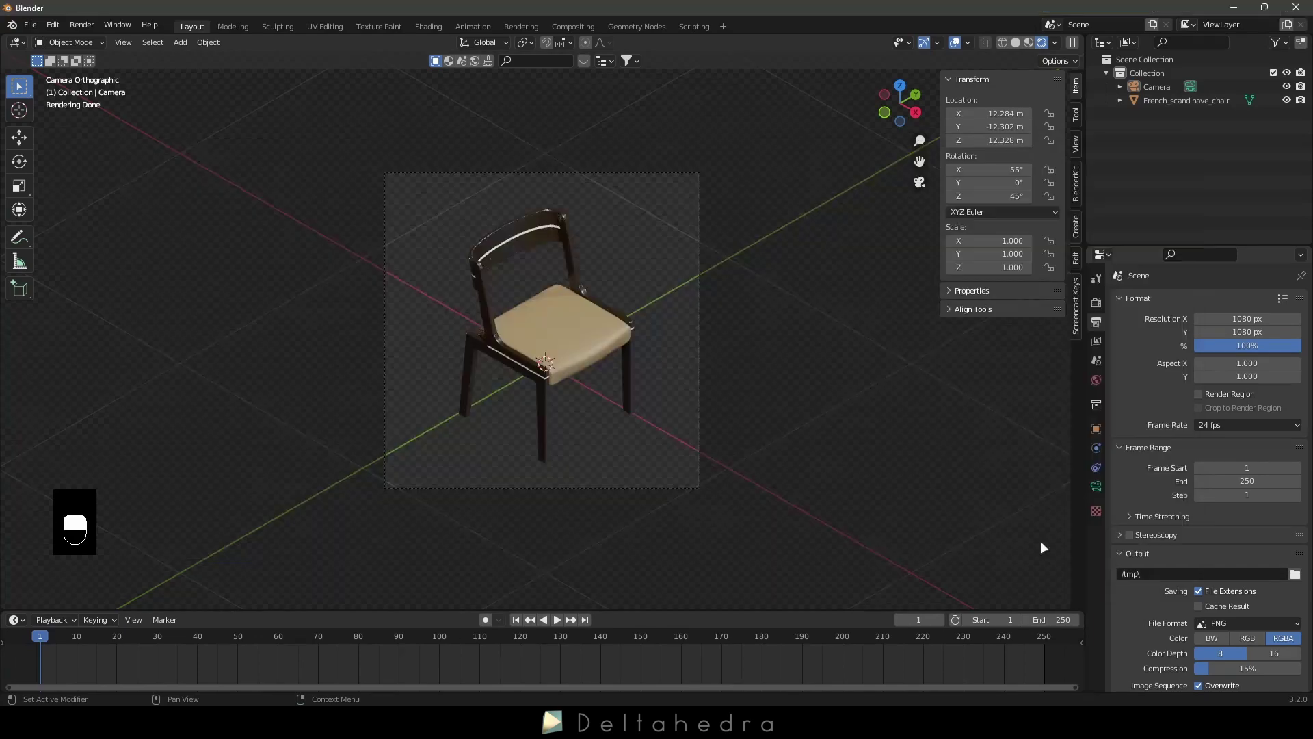
Return the viewport to solid shading, render the current frame and inspect the Freestyle outlines up close.
{"action": "left_click", "coordinate": [1015, 42]}
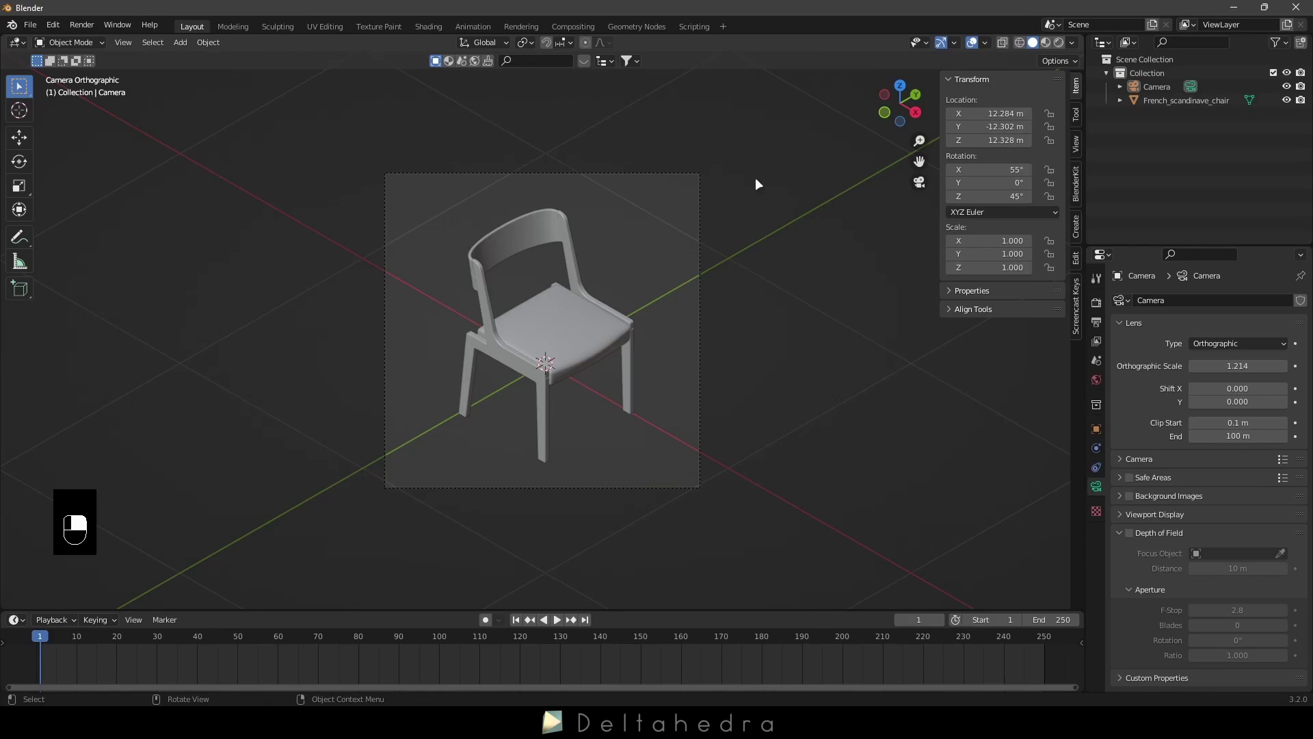
{"action": "key", "text": "F12"}
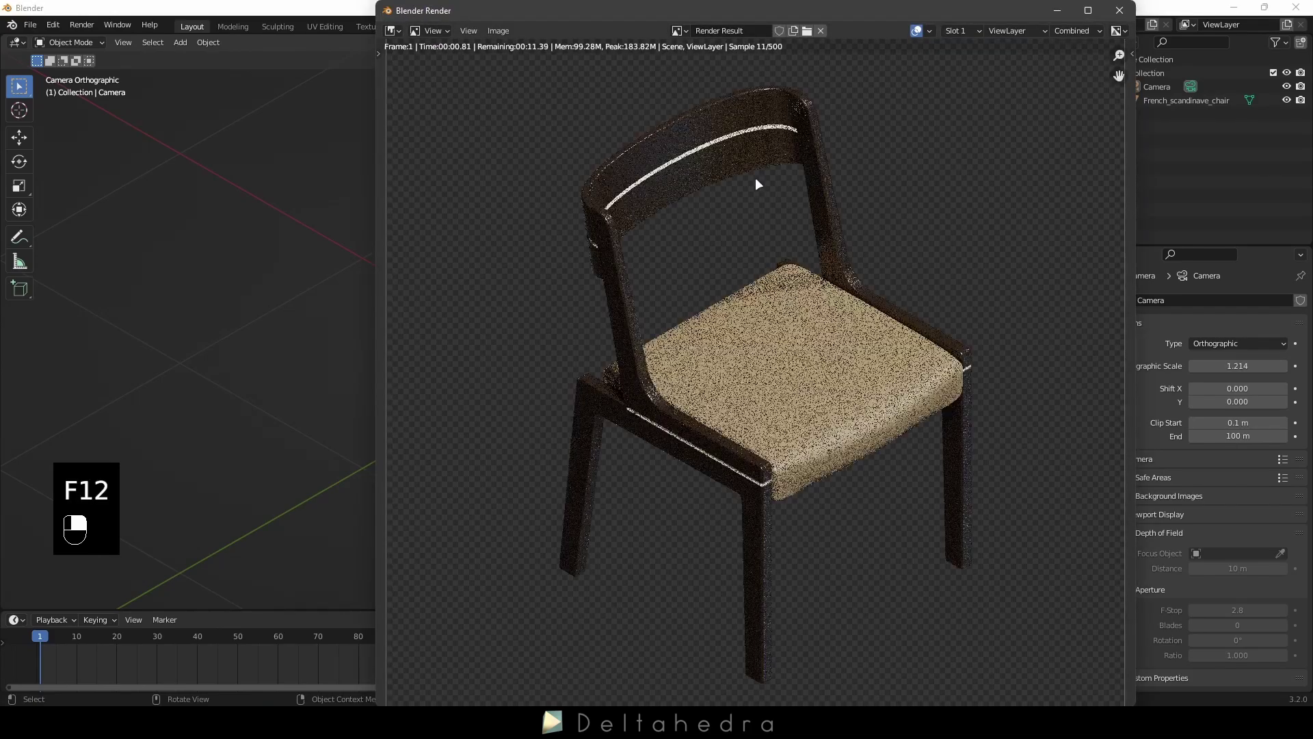
{"action": "scroll", "coordinate": [802, 264], "scroll_direction": "down", "scroll_amount": 1}
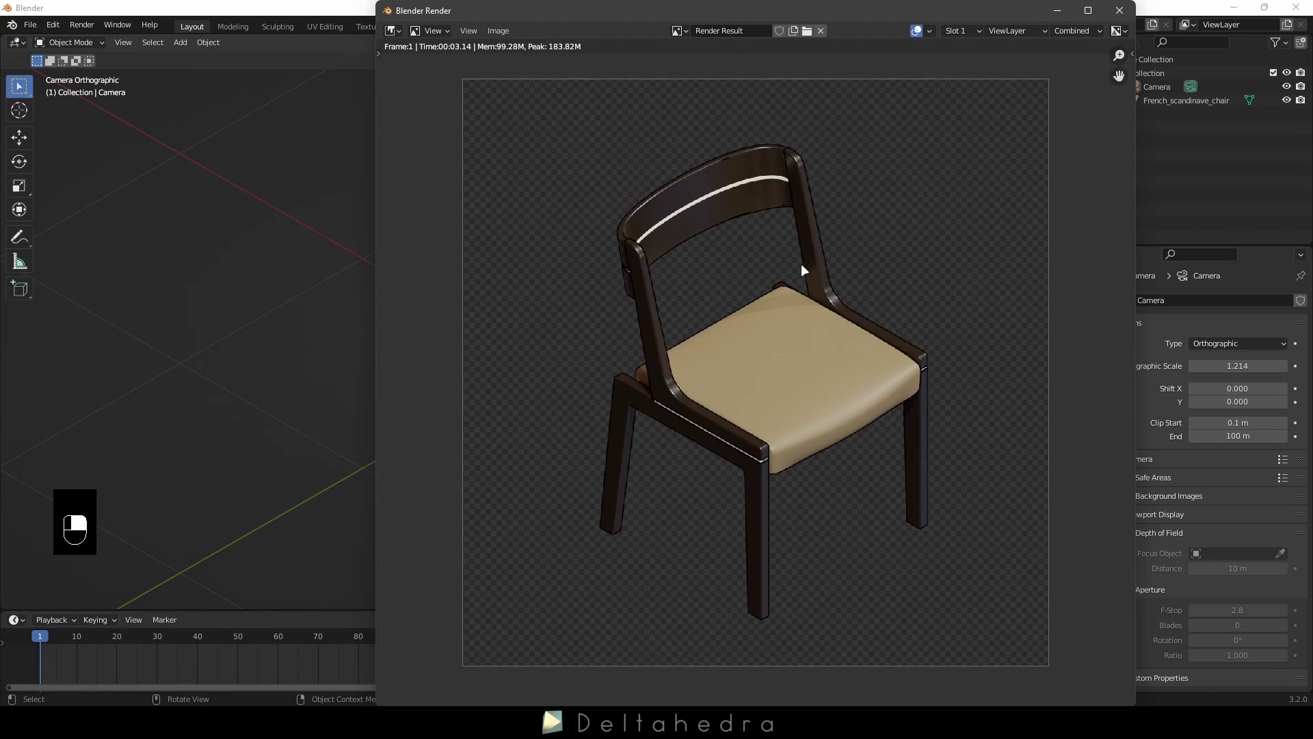
{"action": "scroll", "coordinate": [802, 264], "scroll_direction": "up", "scroll_amount": 5}
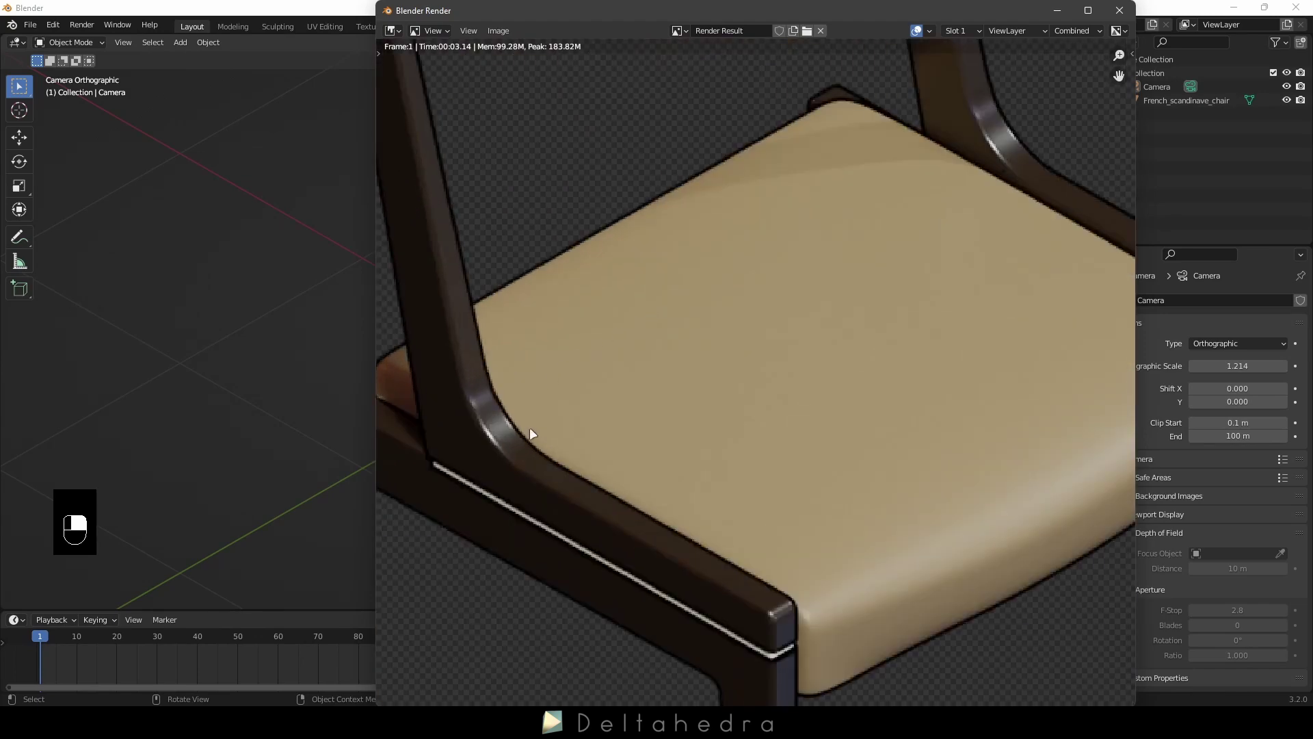
{"action": "scroll", "coordinate": [549, 419], "scroll_direction": "down", "scroll_amount": 5}
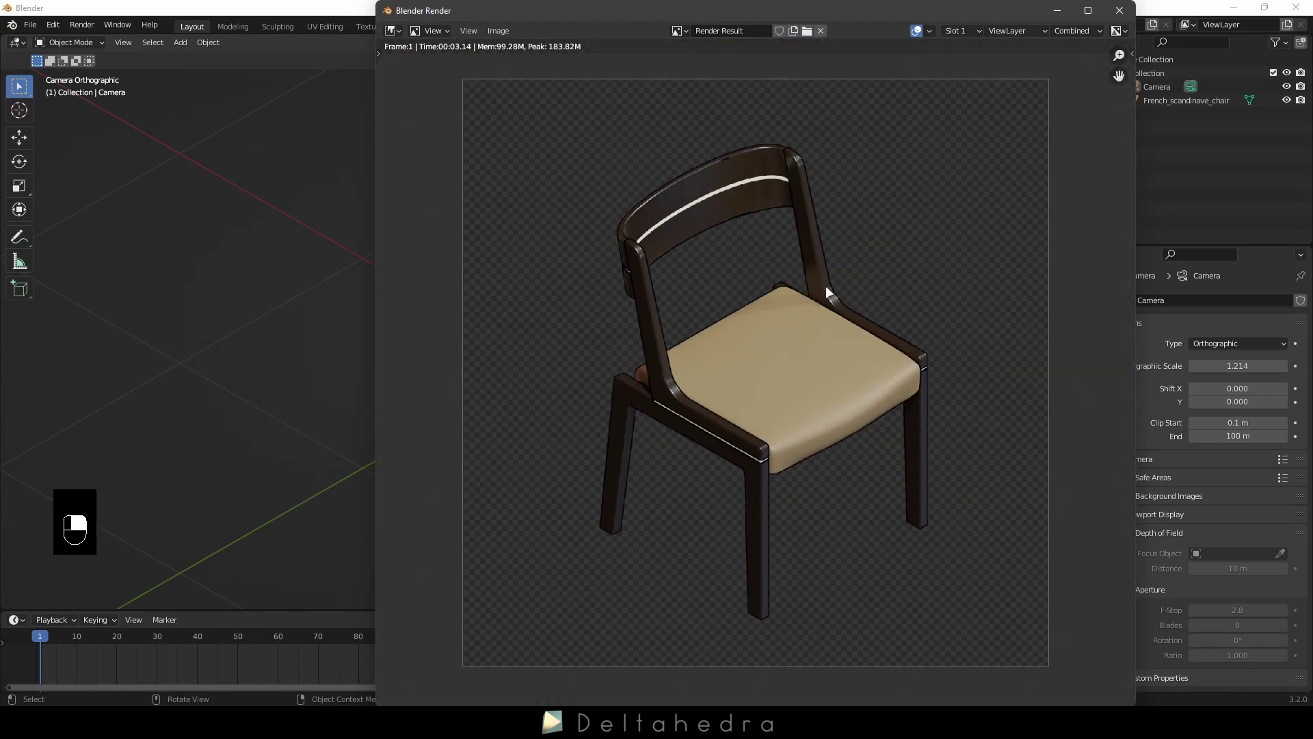
Switch to File Explorer and open the exported 0001.svg from the Chaise_française_scandinave folder in Inkscape.
{"action": "key", "text": "alt+Tab"}
{"action": "double_click", "coordinate": [826, 128]}
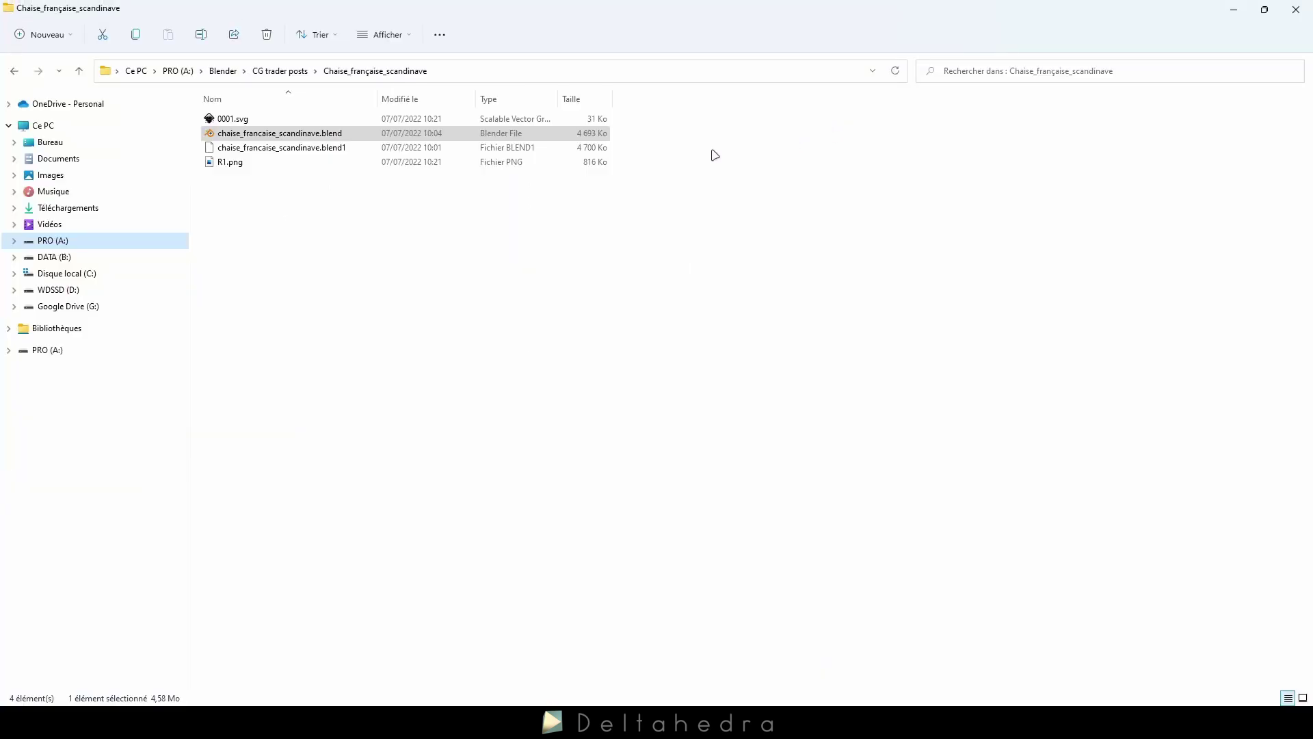
{"action": "left_click", "coordinate": [236, 121]}
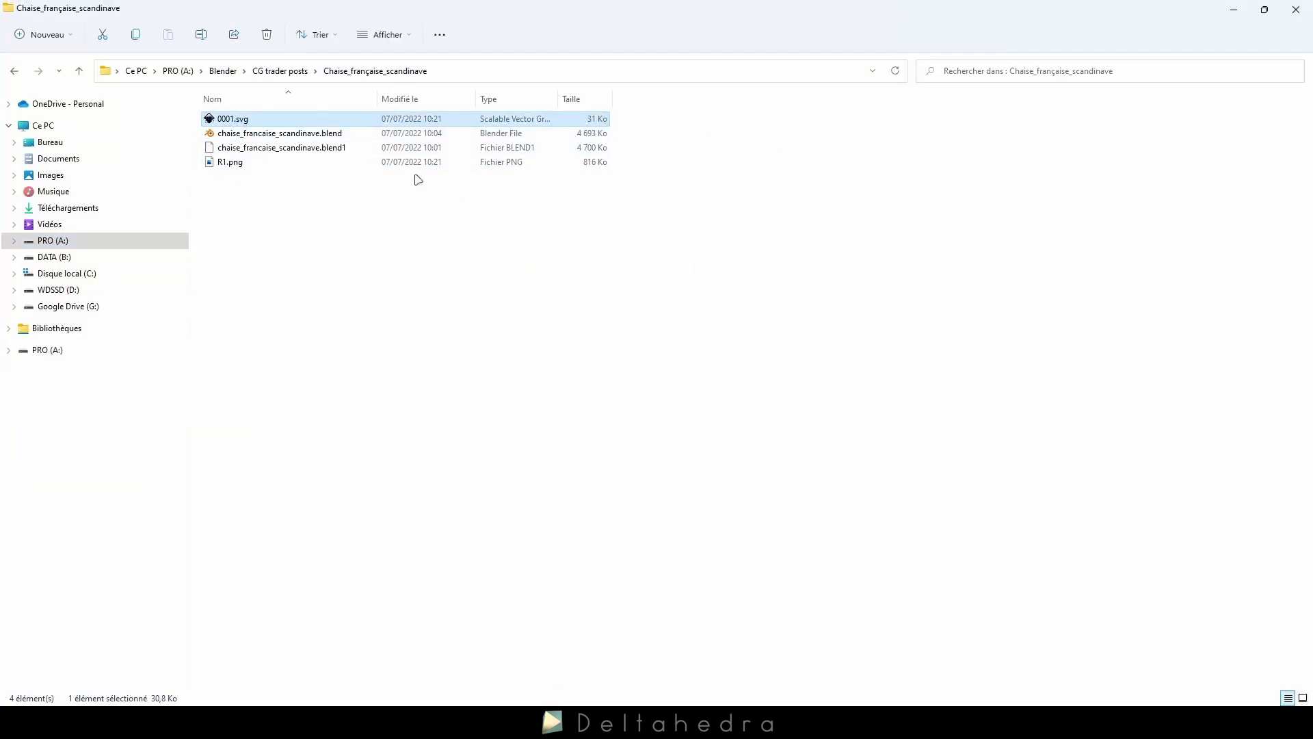
{"action": "double_click", "coordinate": [236, 120]}
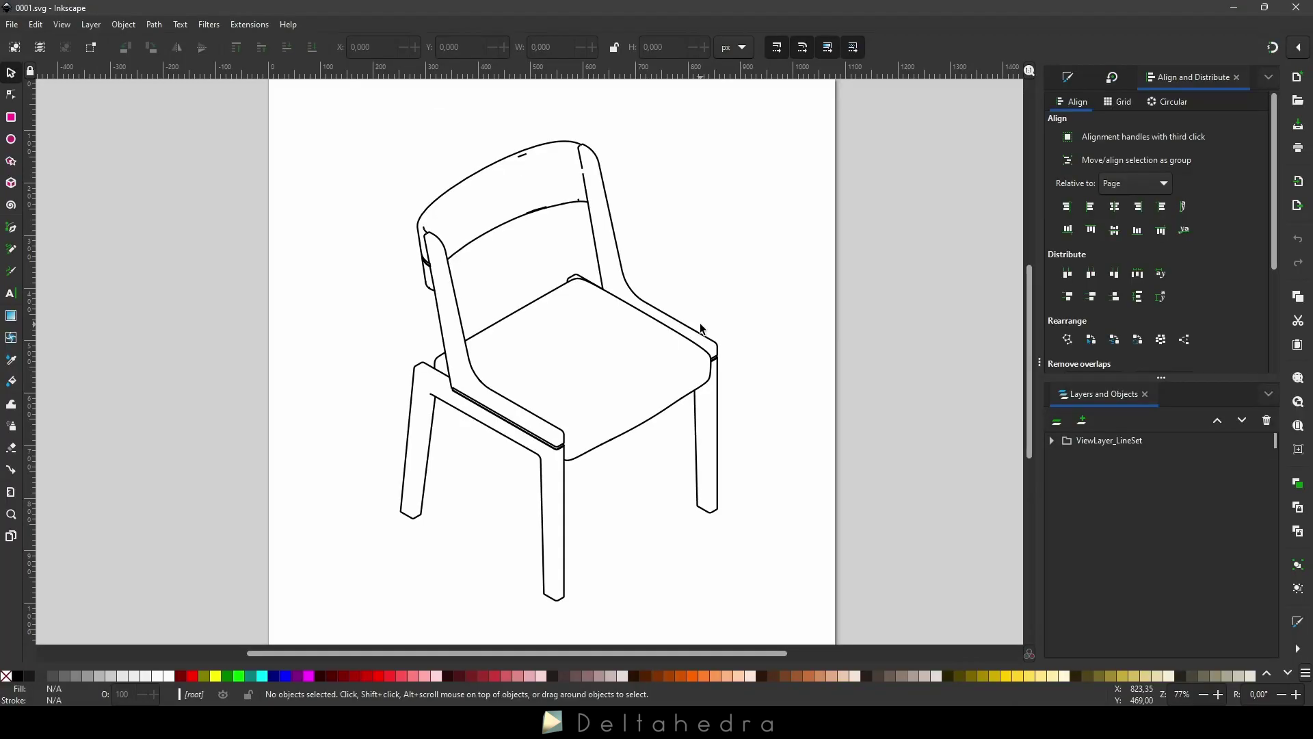
Select the whole chair line drawing, show the nodes of its strokes and simplify the paths.
{"action": "scroll", "coordinate": [504, 197], "scroll_direction": "down", "scroll_amount": 1, "text": "ctrl"}
{"action": "left_click_drag", "start_coordinate": [413, 146], "coordinate": [671, 507]}
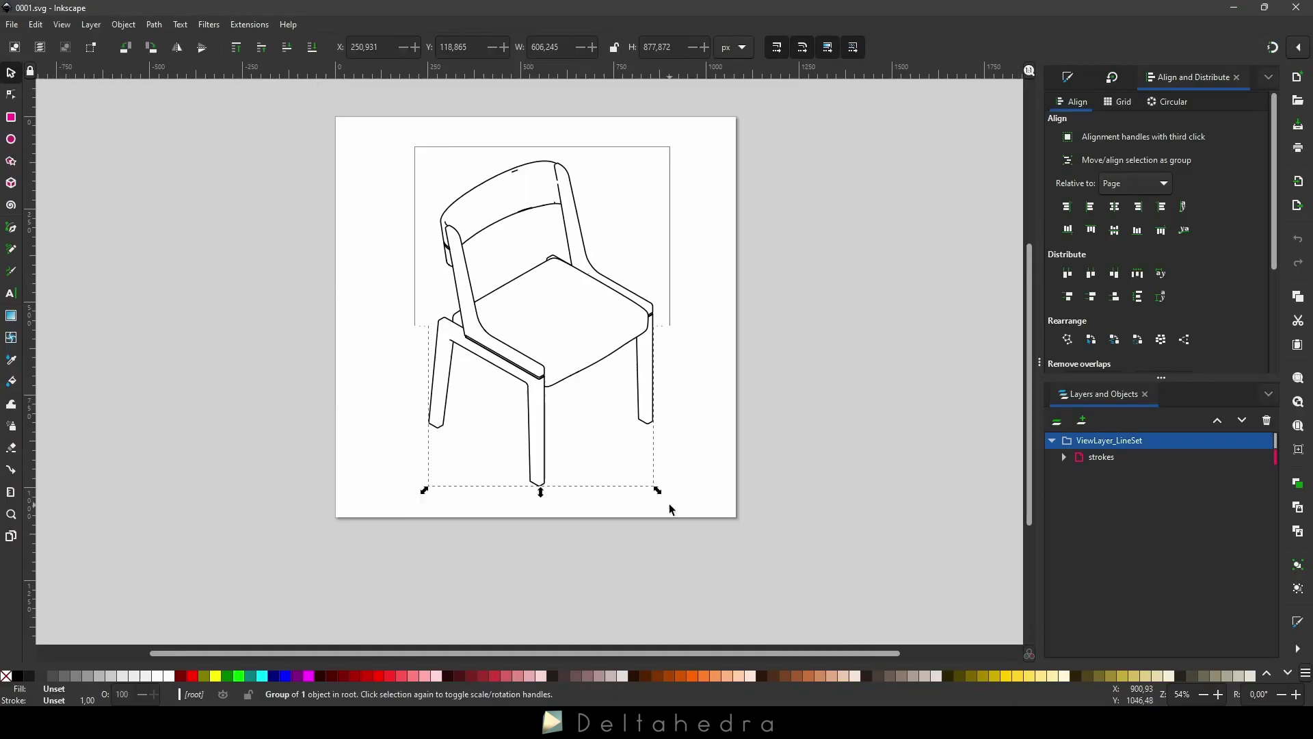
{"action": "left_click", "coordinate": [151, 25]}
{"action": "left_click", "coordinate": [191, 234]}
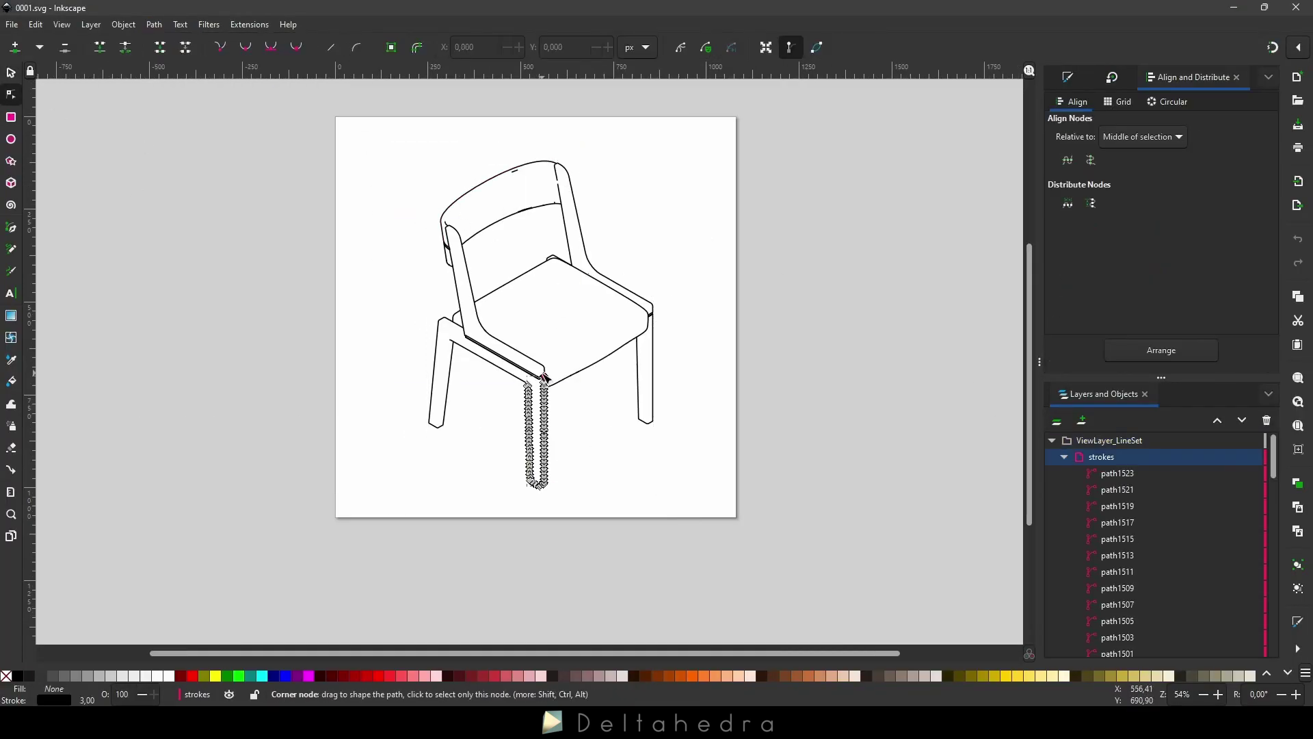
{"action": "key", "text": "n"}
{"action": "left_click", "coordinate": [154, 25]}
{"action": "left_click", "coordinate": [213, 337]}
{"action": "key", "text": "s"}
{"action": "left_click", "coordinate": [477, 209]}
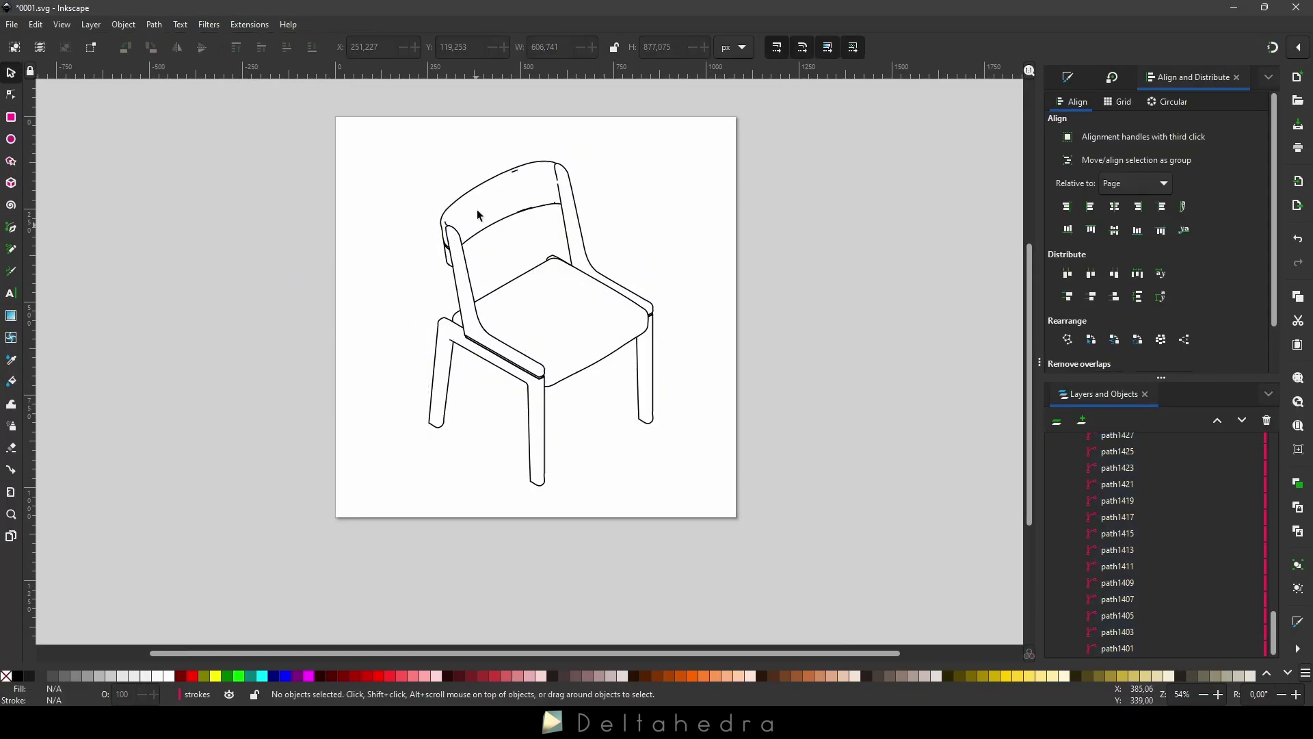
Delete the stray stroke fragments on the backrest's upper surface, lower edge and right upright.
{"action": "scroll", "coordinate": [512, 186], "scroll_direction": "up", "scroll_amount": 4, "text": "ctrl"}
{"action": "left_click", "coordinate": [524, 131]}
{"action": "key", "text": "Delete"}
{"action": "left_click", "coordinate": [563, 286]}
{"action": "key", "text": "Delete"}
{"action": "left_click", "coordinate": [574, 283]}
{"action": "key", "text": "Delete"}
{"action": "left_click", "coordinate": [682, 258]}
{"action": "key", "text": "Delete"}
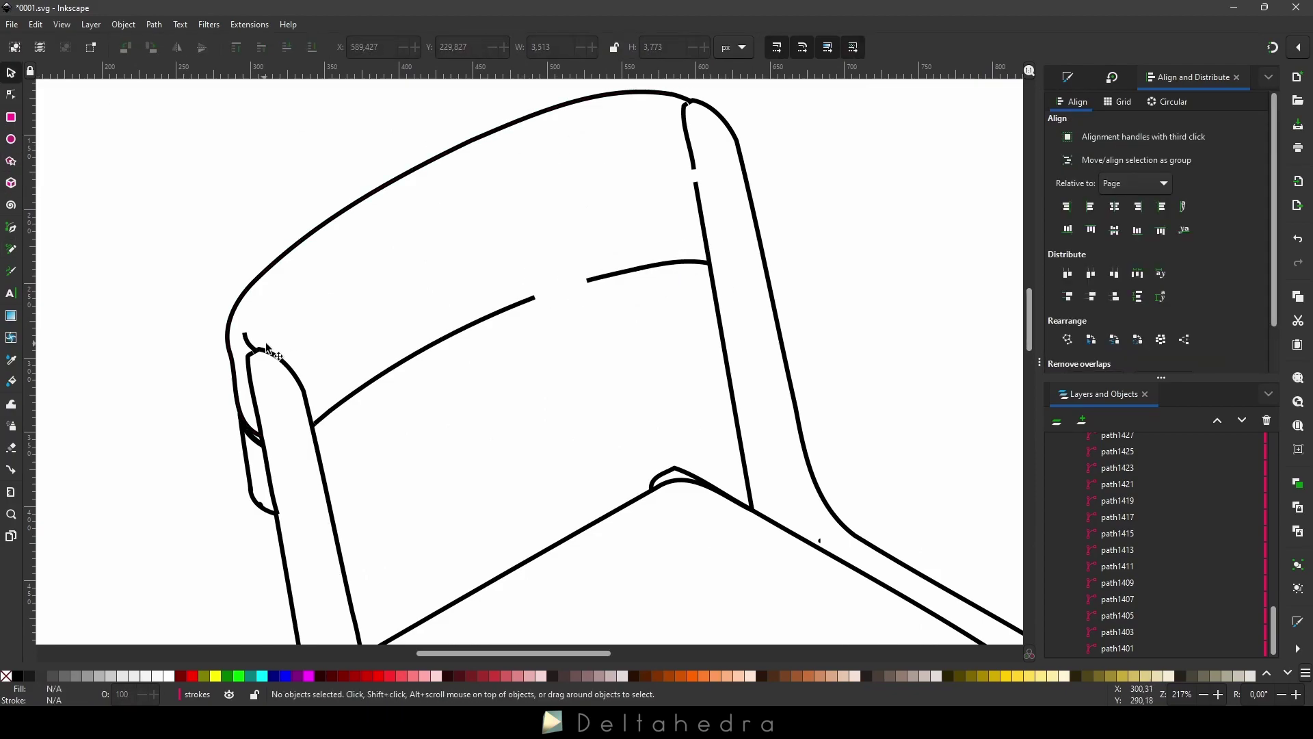
Delete the remaining tiny stray strokes around the left upright's top and along the right armrest.
{"action": "scroll", "coordinate": [268, 347], "scroll_direction": "up", "scroll_amount": 2, "text": "ctrl"}
{"action": "scroll", "coordinate": [214, 411], "scroll_direction": "up", "scroll_amount": 5, "text": "ctrl"}
{"action": "scroll", "coordinate": [376, 352], "scroll_direction": "down", "scroll_amount": 5, "text": "ctrl"}
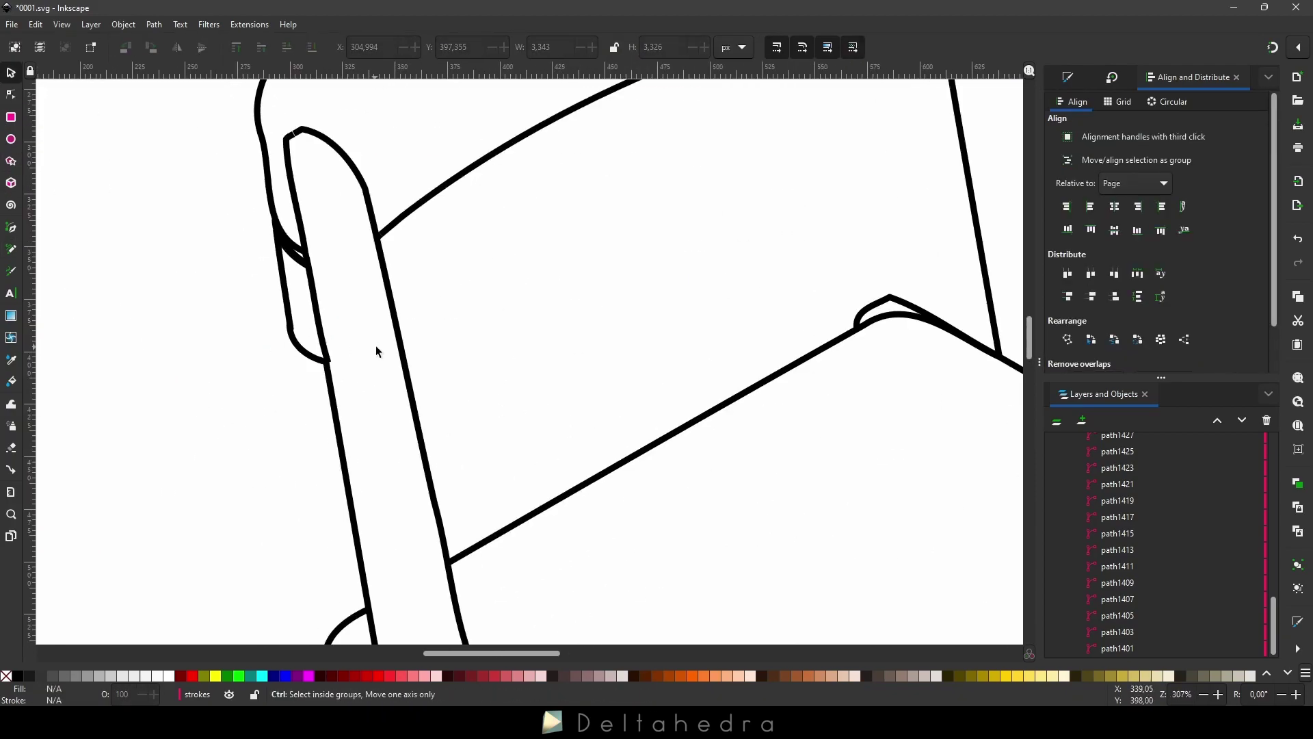
{"action": "scroll", "coordinate": [346, 262], "scroll_direction": "up", "scroll_amount": 3, "text": "ctrl"}
{"action": "left_click", "coordinate": [326, 239]}
{"action": "key", "text": "Delete"}
{"action": "scroll", "coordinate": [594, 252], "scroll_direction": "down", "scroll_amount": 7, "text": "ctrl"}
{"action": "scroll", "coordinate": [467, 471], "scroll_direction": "up", "scroll_amount": 2, "text": "ctrl"}
{"action": "scroll", "coordinate": [716, 334], "scroll_direction": "down", "scroll_amount": 2, "text": "ctrl"}
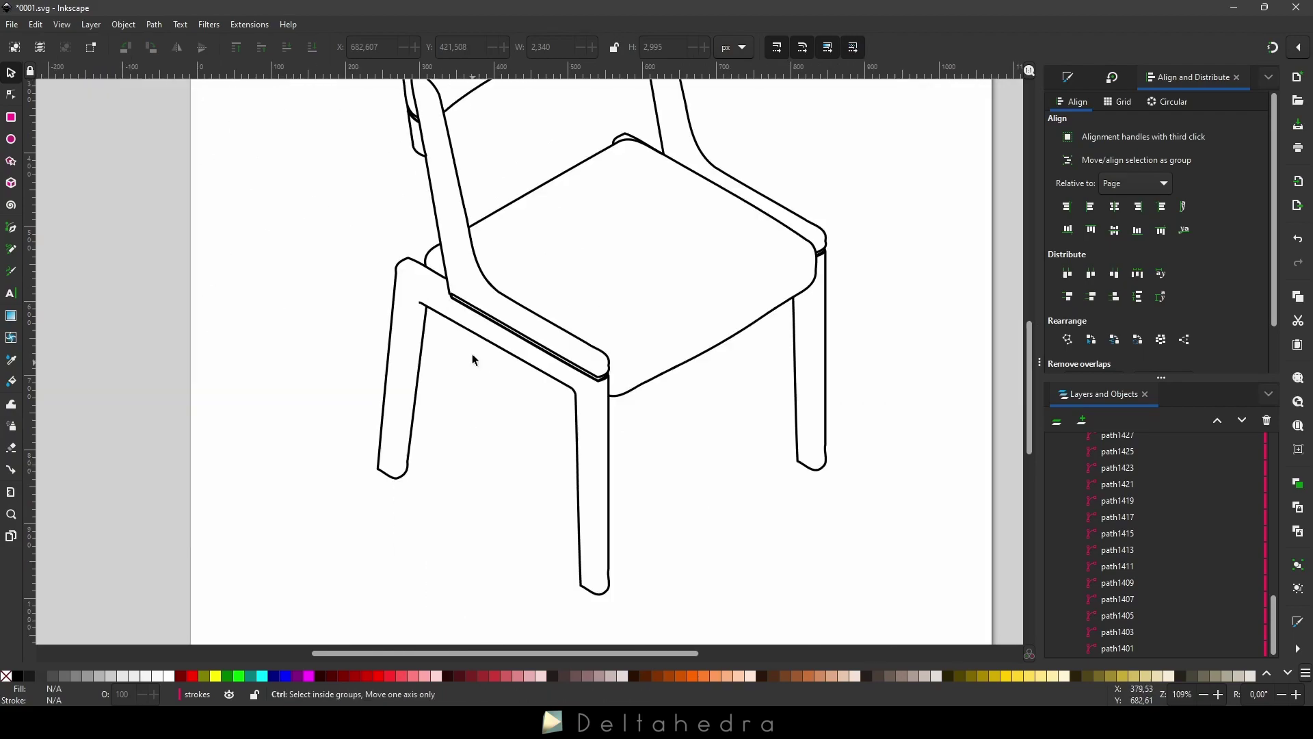
Draw the missing straight edge line down the left rear leg, from the inner rail corner to the foot.
{"action": "scroll", "coordinate": [388, 363], "scroll_direction": "up", "scroll_amount": 1, "text": "ctrl"}
{"action": "key", "text": "b"}
{"action": "scroll", "coordinate": [455, 292], "scroll_direction": "up", "scroll_amount": 5, "text": "ctrl"}
{"action": "left_click", "coordinate": [338, 216]}
{"action": "scroll", "coordinate": [335, 214], "scroll_direction": "down", "scroll_amount": 5, "text": "ctrl"}
{"action": "scroll", "coordinate": [280, 484], "scroll_direction": "up", "scroll_amount": 5, "text": "ctrl"}
{"action": "double_click", "coordinate": [404, 367]}
Draw the missing straight edge lines down the front leg and the right leg, from top to foot.
{"action": "scroll", "coordinate": [421, 364], "scroll_direction": "down", "scroll_amount": 6, "text": "ctrl"}
{"action": "scroll", "coordinate": [627, 278], "scroll_direction": "up", "scroll_amount": 5, "text": "ctrl"}
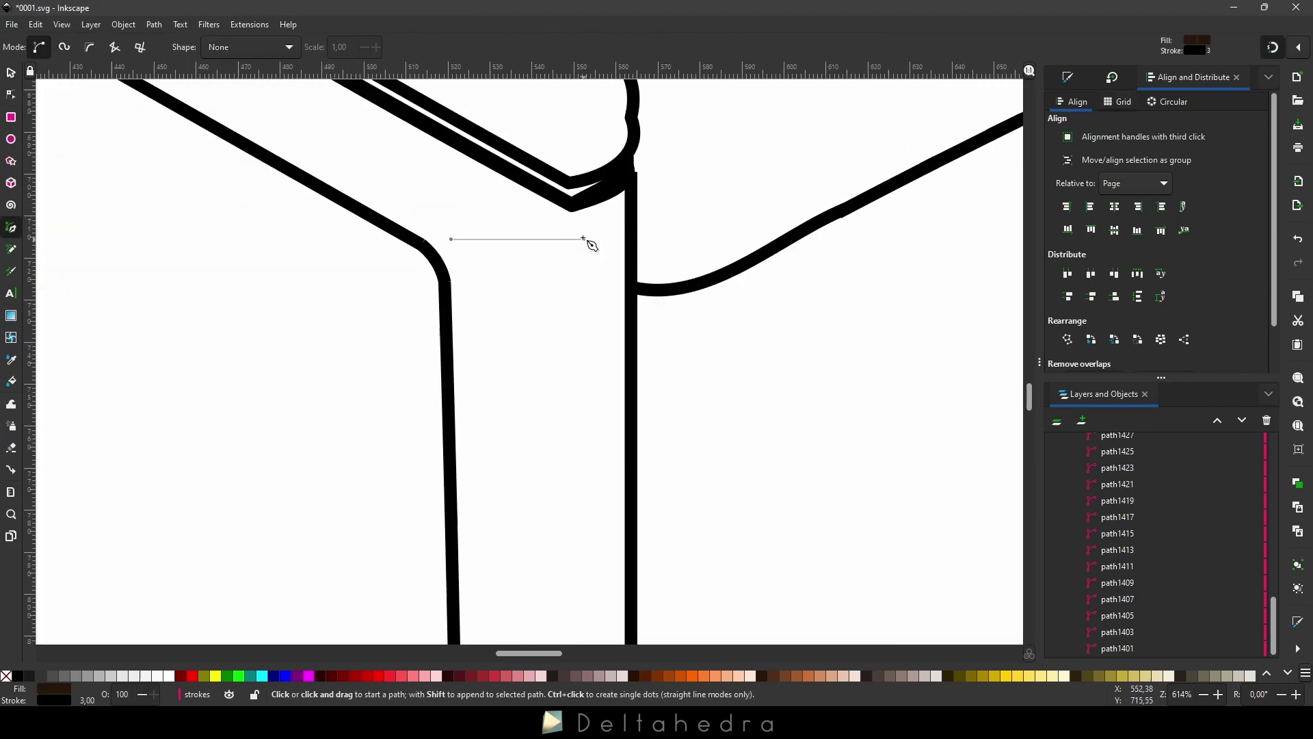
{"action": "left_click", "coordinate": [572, 207]}
{"action": "double_click", "coordinate": [573, 502]}
{"action": "scroll", "coordinate": [578, 498], "scroll_direction": "down", "scroll_amount": 4, "text": "ctrl"}
{"action": "scroll", "coordinate": [765, 297], "scroll_direction": "up", "scroll_amount": 3, "text": "ctrl"}
{"action": "left_click", "coordinate": [667, 230]}
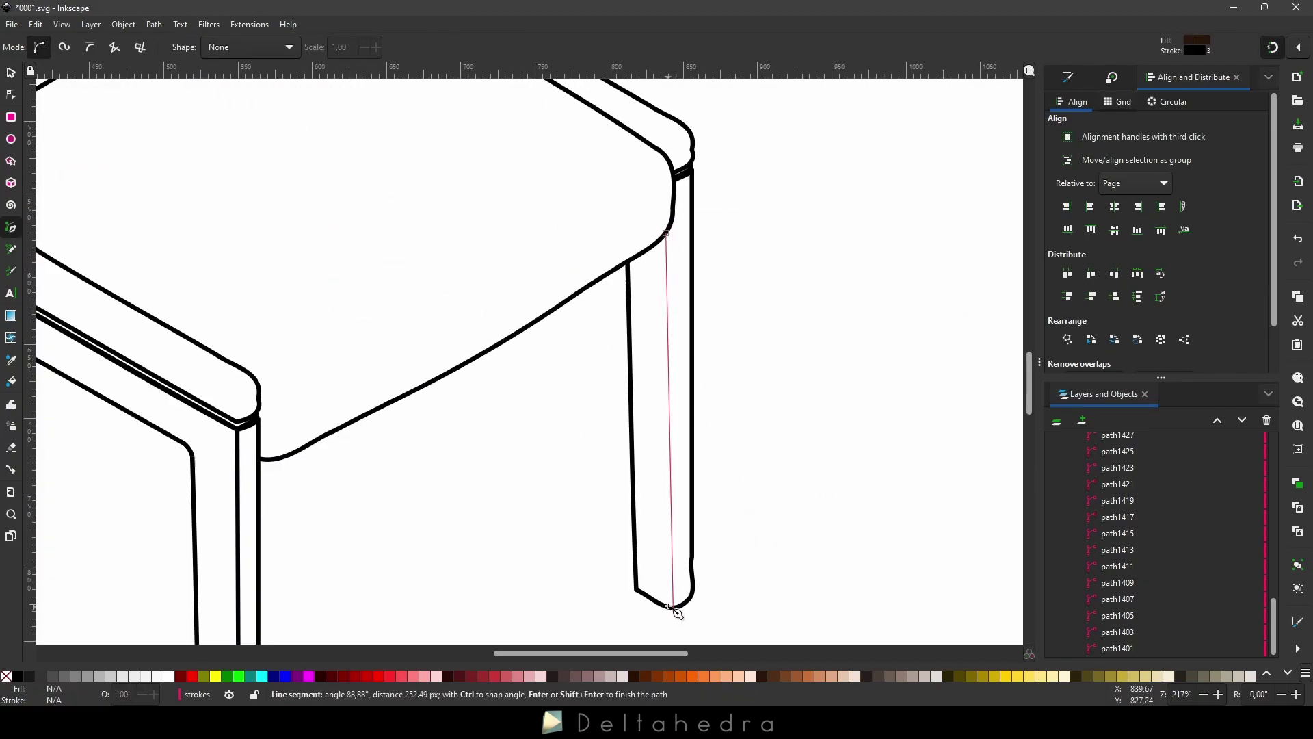
{"action": "double_click", "coordinate": [673, 608]}
Close the gaps in the right upright's inner edge and the backrest's lower edge by joining their path ends.
{"action": "scroll", "coordinate": [599, 425], "scroll_direction": "down", "scroll_amount": 3, "text": "ctrl"}
{"action": "scroll", "coordinate": [494, 140], "scroll_direction": "up", "scroll_amount": 5, "text": "ctrl"}
{"action": "key", "text": "n"}
{"action": "left_click_drag", "start_coordinate": [507, 180], "coordinate": [510, 201]}
{"action": "left_click_drag", "start_coordinate": [563, 218], "coordinate": [466, 196], "text": "shift"}
{"action": "left_click", "coordinate": [100, 47]}
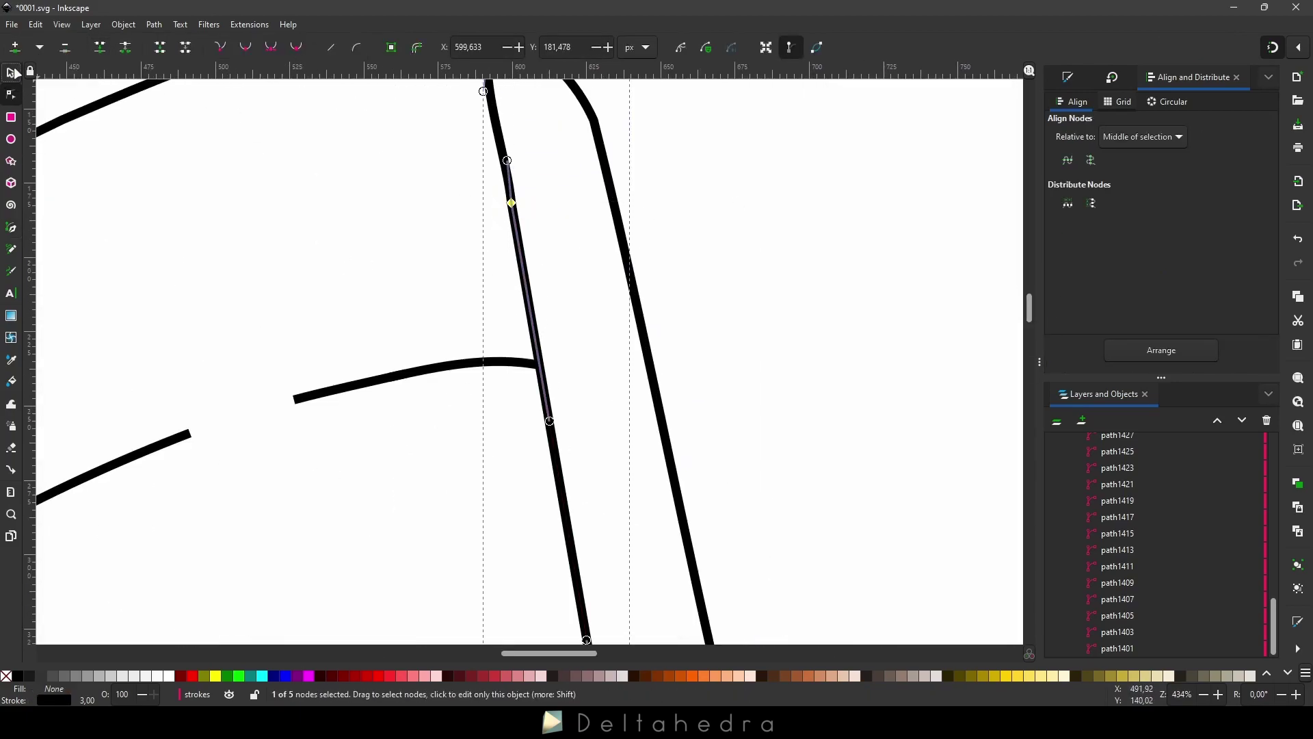
{"action": "left_click", "coordinate": [11, 73]}
{"action": "middle_click_drag", "start_coordinate": [177, 433], "coordinate": [291, 312]}
{"action": "key", "text": "n"}
Delete the stray curved stroke where the left upright meets the double line under the armrest.
{"action": "scroll", "coordinate": [650, 287], "scroll_direction": "down", "scroll_amount": 5, "text": "ctrl"}
{"action": "scroll", "coordinate": [431, 302], "scroll_direction": "up", "scroll_amount": 9, "text": "ctrl"}
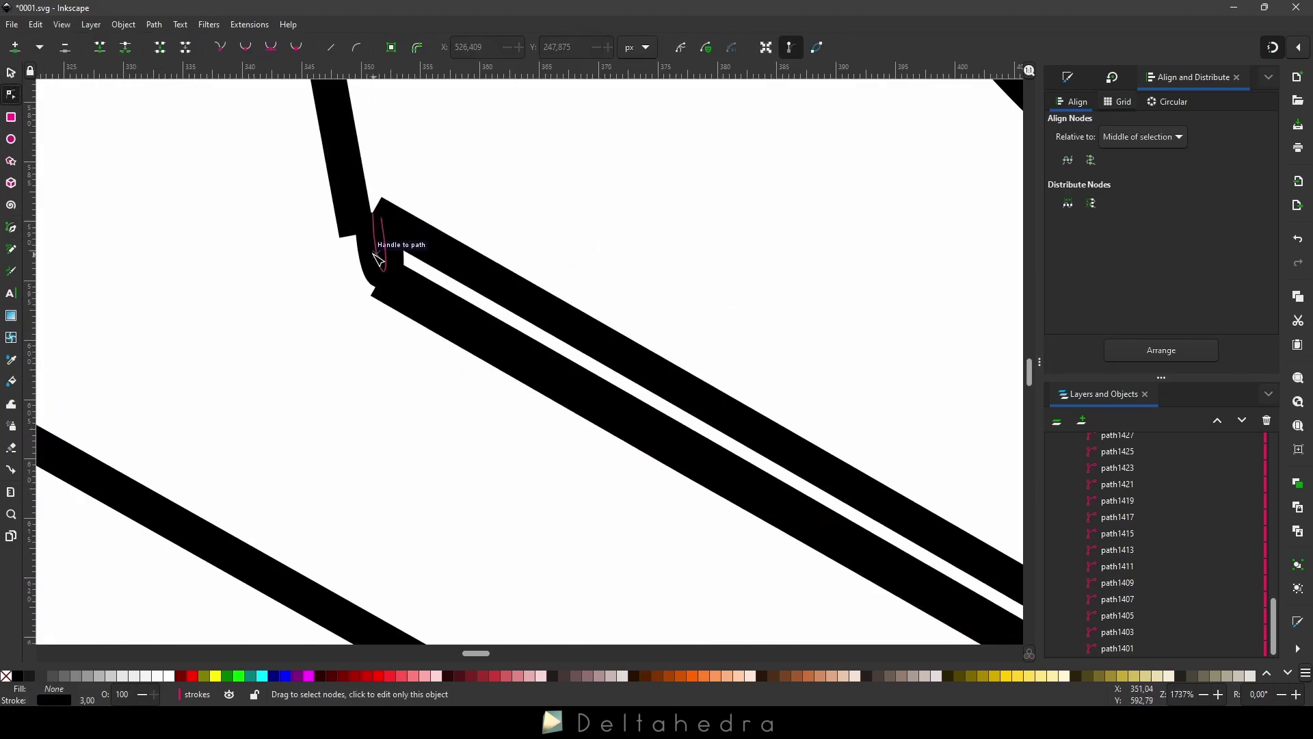
{"action": "key", "text": "s"}
{"action": "left_click_drag", "start_coordinate": [400, 290], "coordinate": [345, 318]}
{"action": "key", "text": "Delete"}
Move the end nodes of the lower armrest line and the left upright's edge so they meet at one corner.
{"action": "middle_click_drag", "start_coordinate": [398, 287], "coordinate": [536, 305]}
{"action": "key", "text": "n"}
{"action": "left_click", "coordinate": [527, 296]}
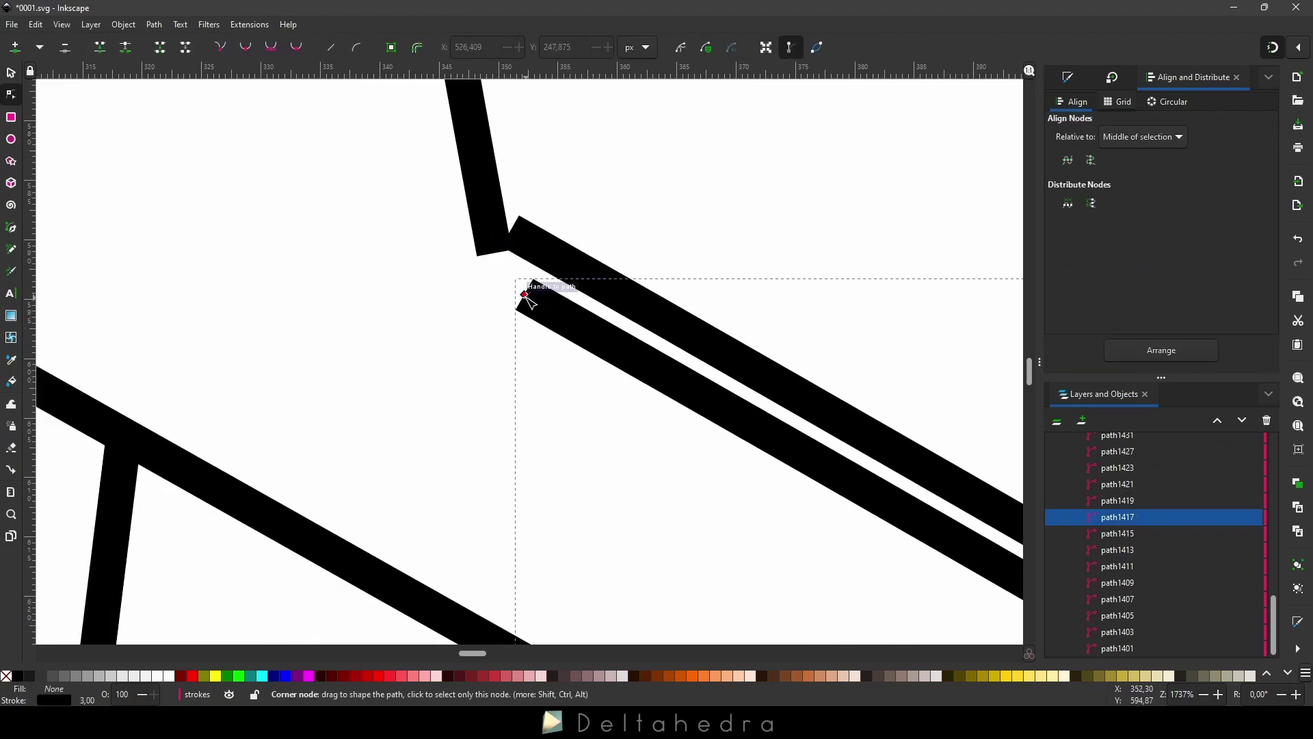
{"action": "left_click_drag", "start_coordinate": [523, 294], "coordinate": [488, 270]}
{"action": "left_click_drag", "start_coordinate": [493, 252], "coordinate": [488, 269]}
{"action": "left_click", "coordinate": [512, 232]}
Select all the chair strokes and set their stroke width to 1 px.
{"action": "scroll", "coordinate": [513, 233], "scroll_direction": "down", "scroll_amount": 7, "text": "ctrl"}
{"action": "key", "text": "s"}
{"action": "key", "text": "ctrl+a"}
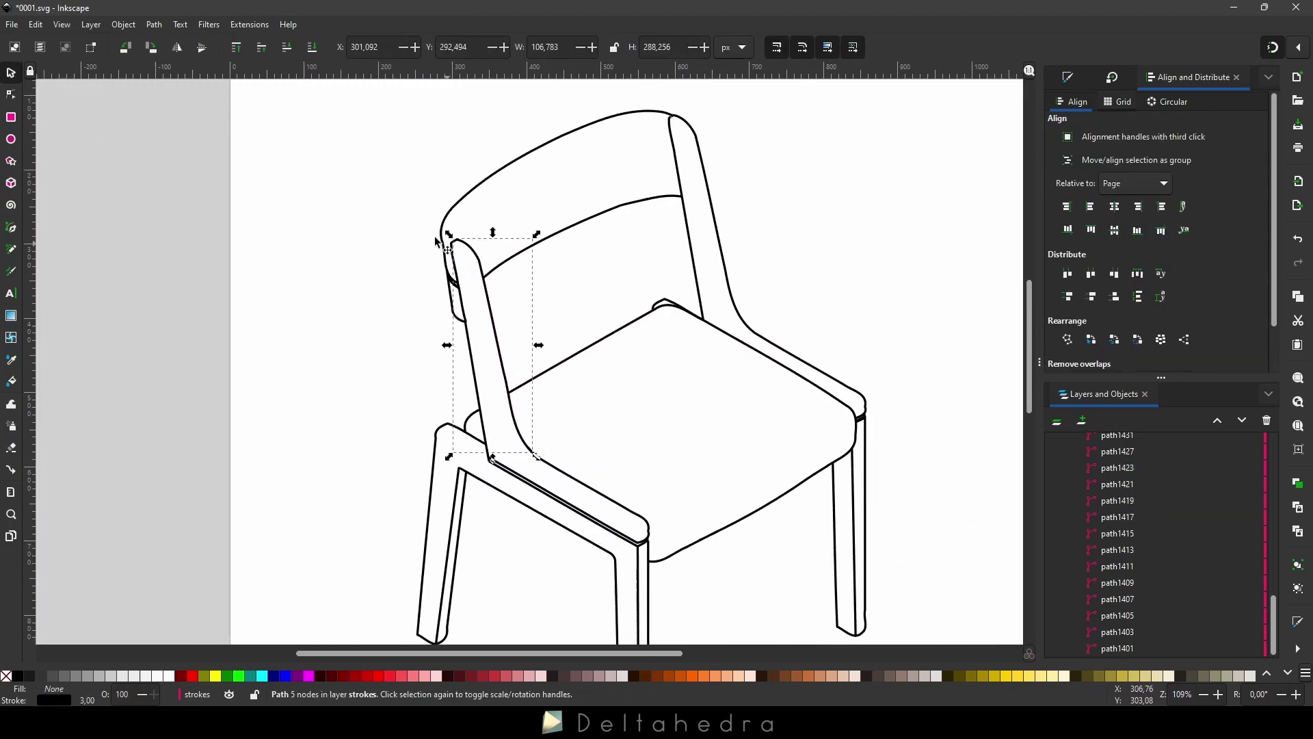
{"action": "key", "text": "5"}
{"action": "left_click", "coordinate": [1069, 78]}
{"action": "left_click_drag", "start_coordinate": [1116, 128], "coordinate": [1064, 130]}
{"action": "type", "text": "1"}
{"action": "key", "text": "Return"}
{"action": "scroll", "coordinate": [503, 296], "scroll_direction": "up", "scroll_amount": 3, "text": "ctrl"}
{"action": "left_click", "coordinate": [772, 205]}
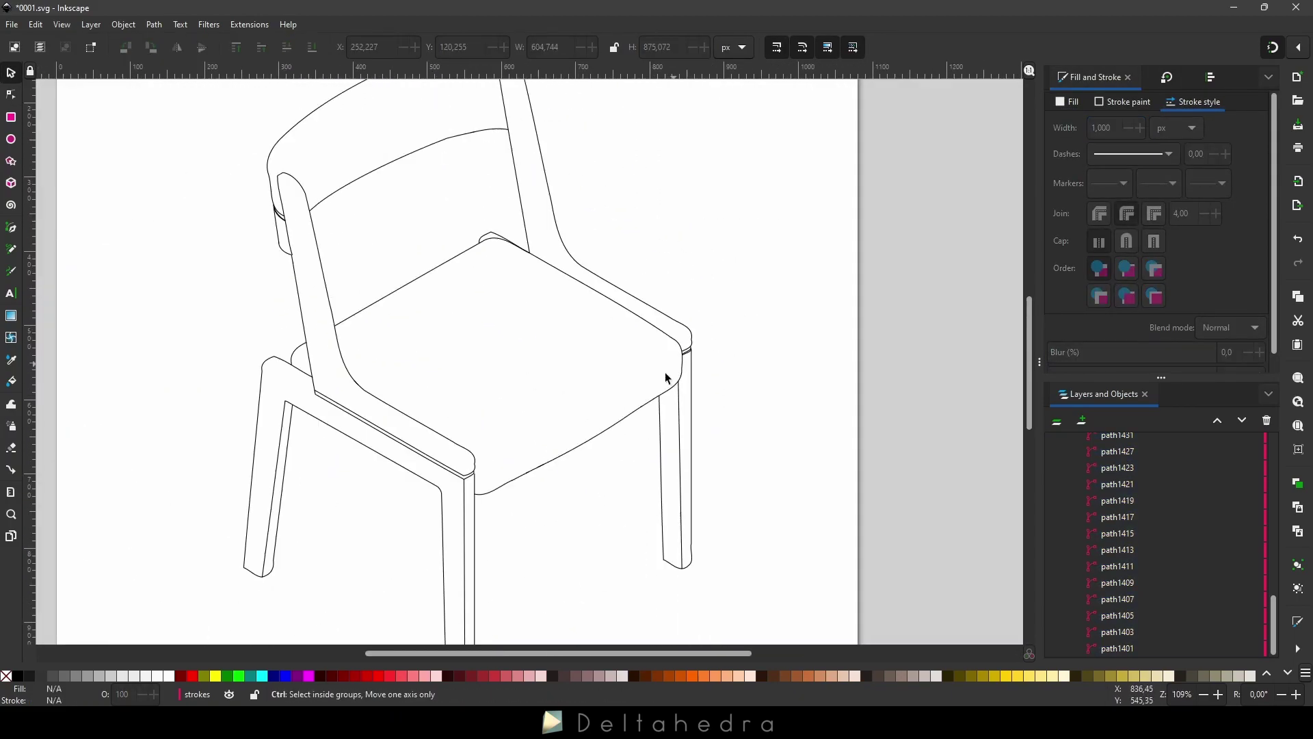
Try to fill the left side frame with dark brown using the Paint Bucket, then undo the fill.
{"action": "scroll", "coordinate": [599, 369], "scroll_direction": "down", "scroll_amount": 2, "text": "ctrl"}
{"action": "scroll", "coordinate": [505, 367], "scroll_direction": "up", "scroll_amount": 2, "text": "ctrl"}
{"action": "key", "text": "u"}
{"action": "left_click", "coordinate": [484, 454]}
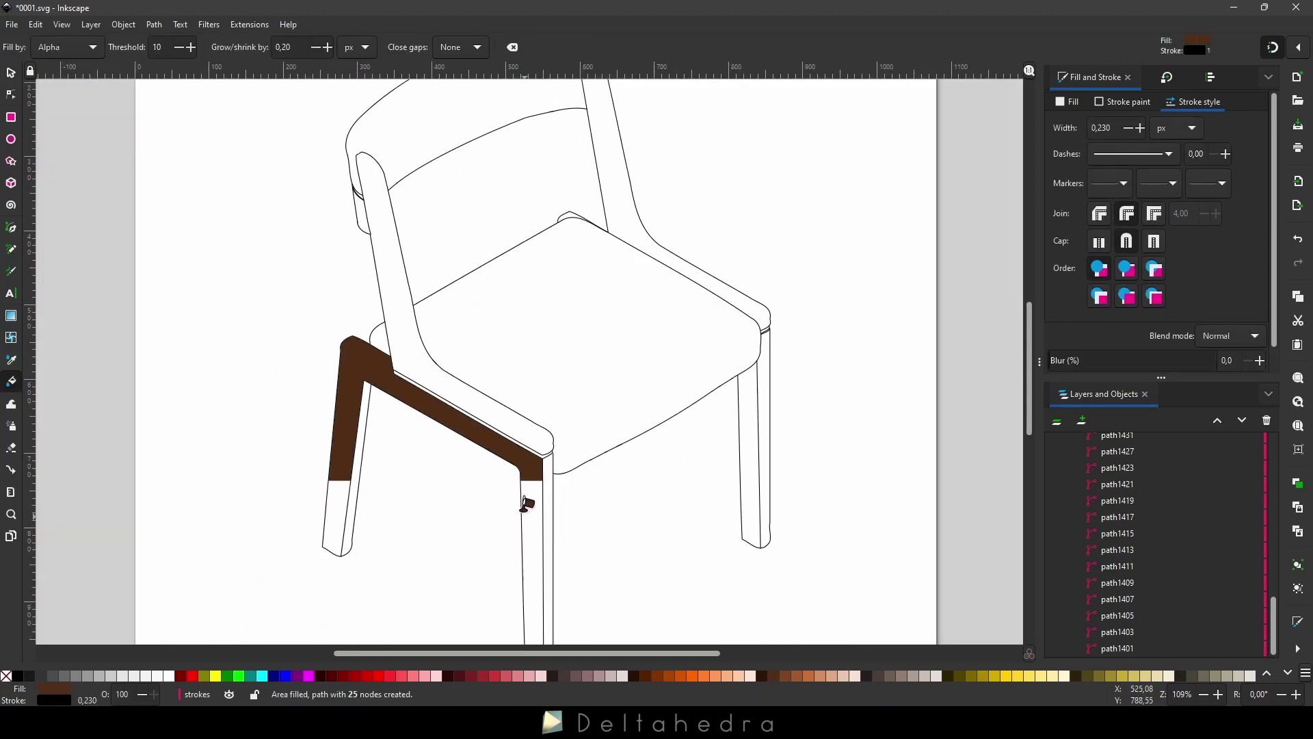
{"action": "scroll", "coordinate": [527, 498], "scroll_direction": "up", "scroll_amount": 7, "text": "ctrl"}
{"action": "key", "text": "ctrl+z"}
Try filling the left side frame and the narrow faces of its two legs with dark brown, then undo the fills.
{"action": "scroll", "coordinate": [525, 342], "scroll_direction": "down", "scroll_amount": 5, "text": "ctrl"}
{"action": "left_click", "coordinate": [524, 342]}
{"action": "left_click", "coordinate": [560, 360]}
{"action": "left_click", "coordinate": [170, 388]}
{"action": "scroll", "coordinate": [1131, 528], "scroll_direction": "up", "scroll_amount": 10}
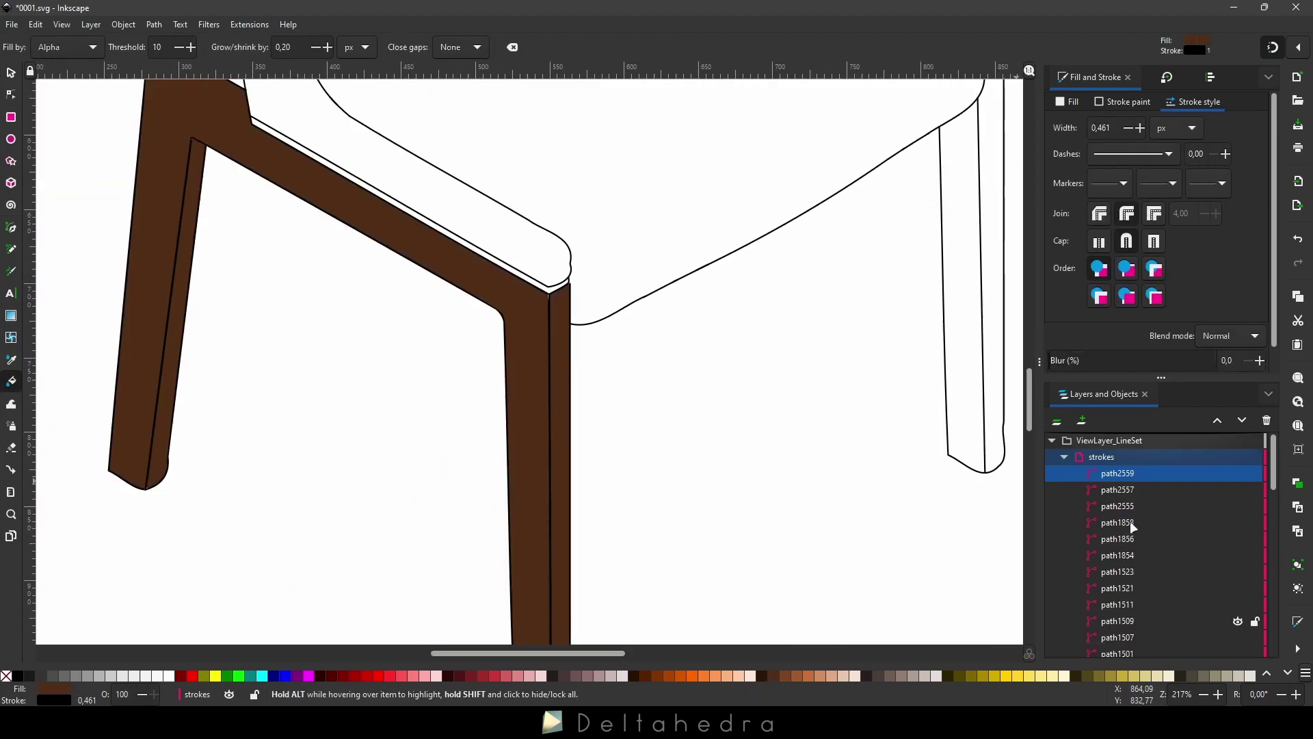
{"action": "key", "text": "ctrl+z"}
{"action": "key", "text": "ctrl+z"}
{"action": "key", "text": "ctrl+z"}
Create a new layer named Fill.
{"action": "scroll", "coordinate": [1169, 484], "scroll_direction": "down", "scroll_amount": 6}
{"action": "left_click", "coordinate": [1081, 420]}
{"action": "type", "text": "Fill"}
{"action": "key", "text": "Return"}
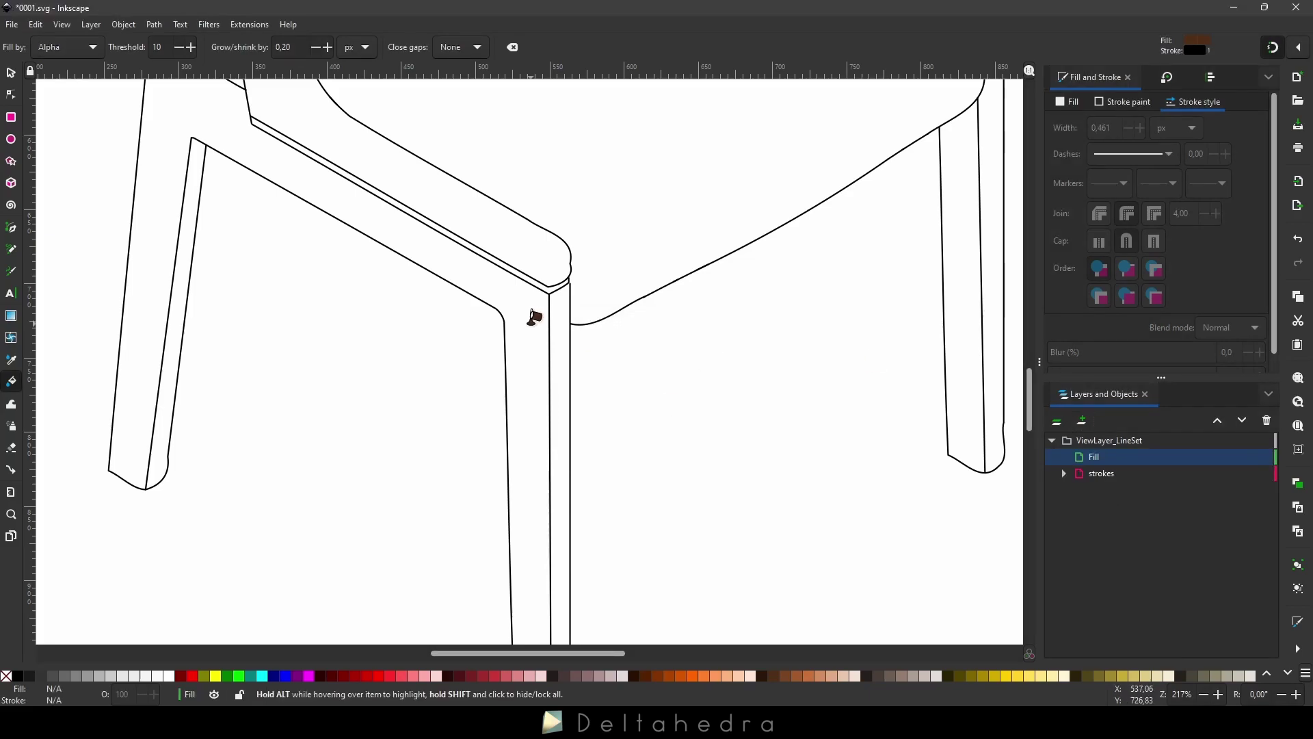
Fill the left side frame, its leg faces, the left upright and the backrest with dark brown on the Fill layer.
{"action": "left_click", "coordinate": [530, 316]}
{"action": "left_click", "coordinate": [565, 286]}
{"action": "scroll", "coordinate": [567, 278], "scroll_direction": "down", "scroll_amount": 4, "text": "ctrl"}
{"action": "scroll", "coordinate": [448, 161], "scroll_direction": "up", "scroll_amount": 3, "text": "ctrl"}
{"action": "left_click", "coordinate": [436, 383]}
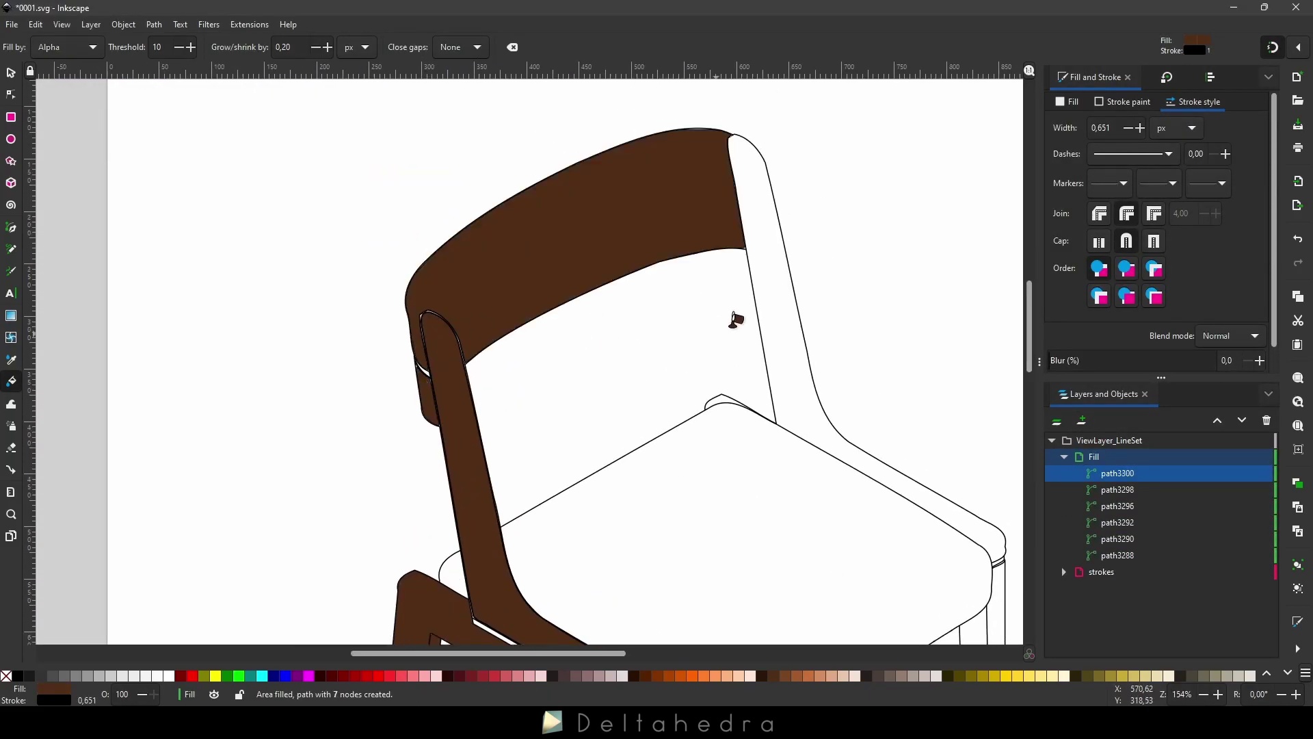
Fill the right upright with its armrest, the small rear corner behind the seat and the right leg's faces with dark brown.
{"action": "left_click", "coordinate": [770, 321]}
{"action": "scroll", "coordinate": [777, 453], "scroll_direction": "up", "scroll_amount": 3, "text": "ctrl"}
{"action": "left_click", "coordinate": [622, 293]}
{"action": "scroll", "coordinate": [622, 293], "scroll_direction": "down", "scroll_amount": 5, "text": "ctrl"}
{"action": "scroll", "coordinate": [794, 457], "scroll_direction": "up", "scroll_amount": 2, "text": "ctrl"}
{"action": "left_click", "coordinate": [718, 431]}
{"action": "left_click", "coordinate": [704, 431]}
{"action": "scroll", "coordinate": [662, 340], "scroll_direction": "down", "scroll_amount": 1, "text": "ctrl"}
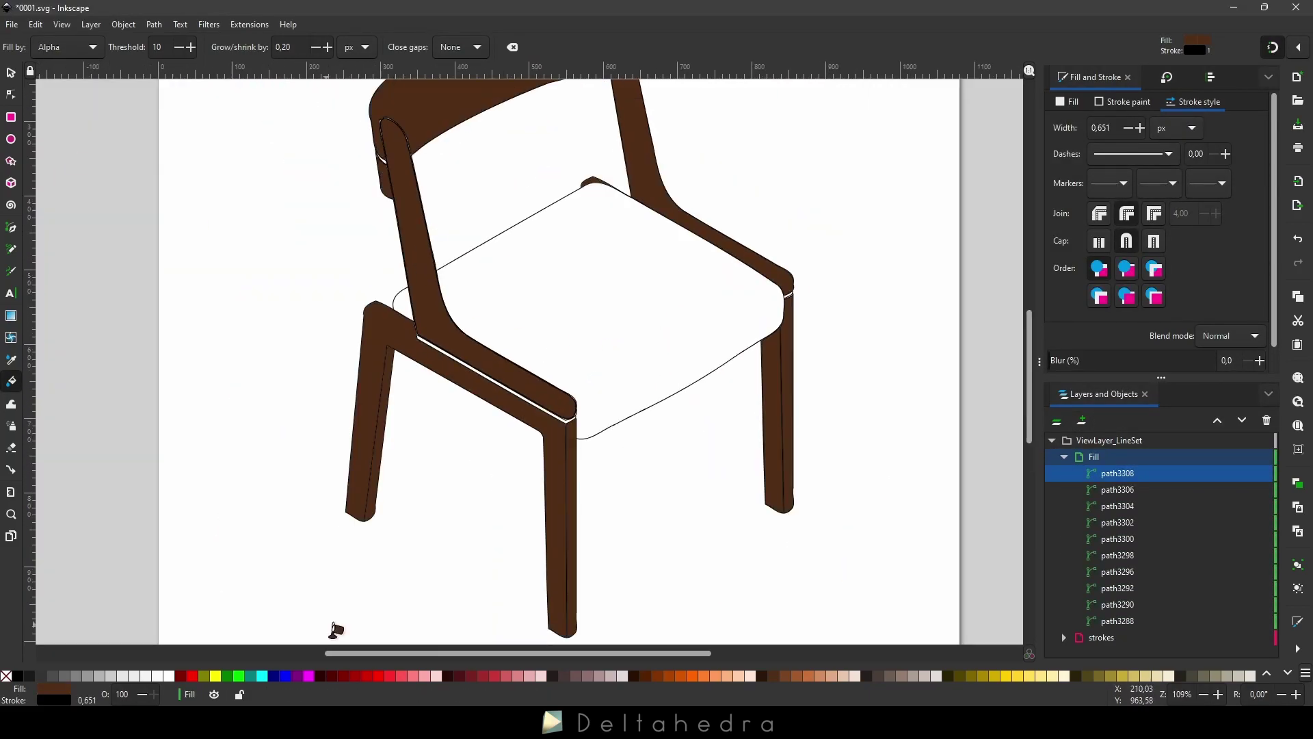
Fill the seat and its small corner behind the left upright with a light orange-brown.
{"action": "left_click", "coordinate": [819, 675]}
{"action": "key", "text": "ctrl+z"}
{"action": "key", "text": "s"}
{"action": "left_click", "coordinate": [699, 308]}
{"action": "key", "text": "u"}
{"action": "left_click", "coordinate": [819, 675]}
{"action": "left_click", "coordinate": [647, 326]}
{"action": "left_click", "coordinate": [404, 301]}
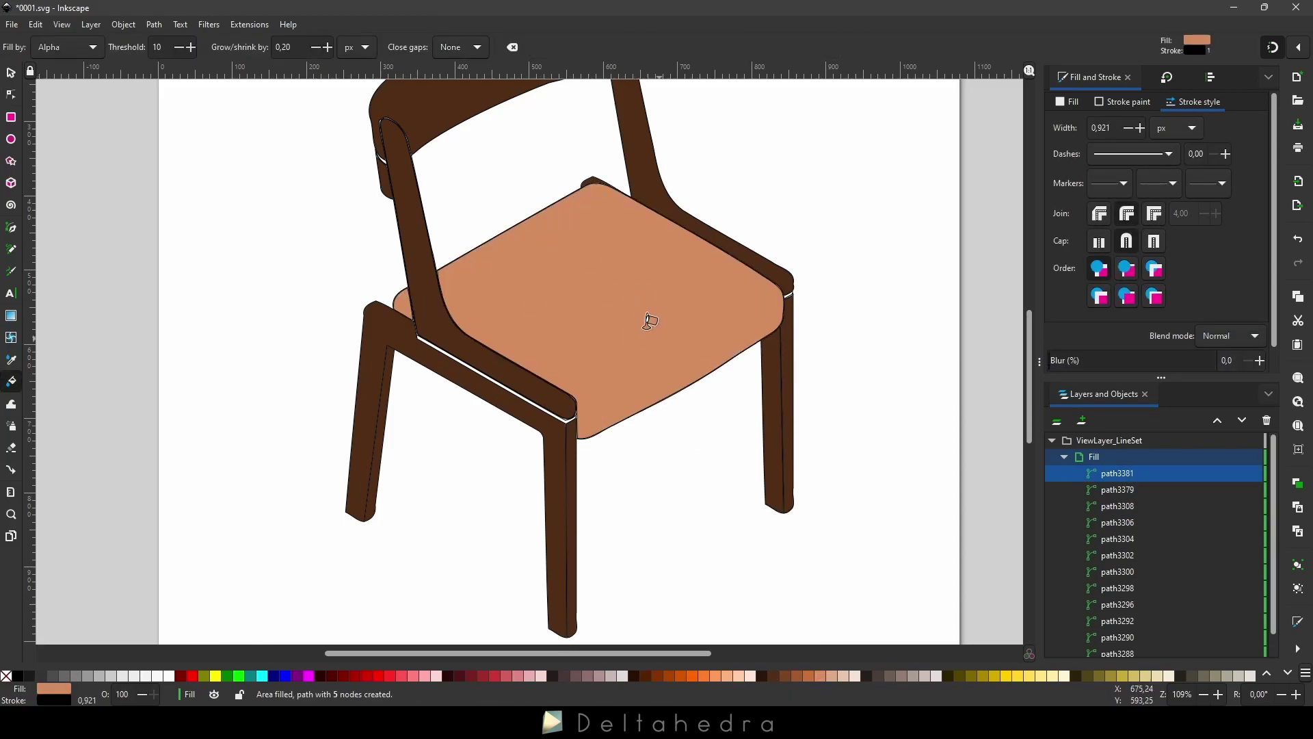
Fill the narrow gaps between the dark brown frame parts with light grey.
{"action": "left_click", "coordinate": [14, 73]}
{"action": "key", "text": "Escape"}
{"action": "left_click", "coordinate": [14, 382]}
{"action": "left_click", "coordinate": [627, 425]}
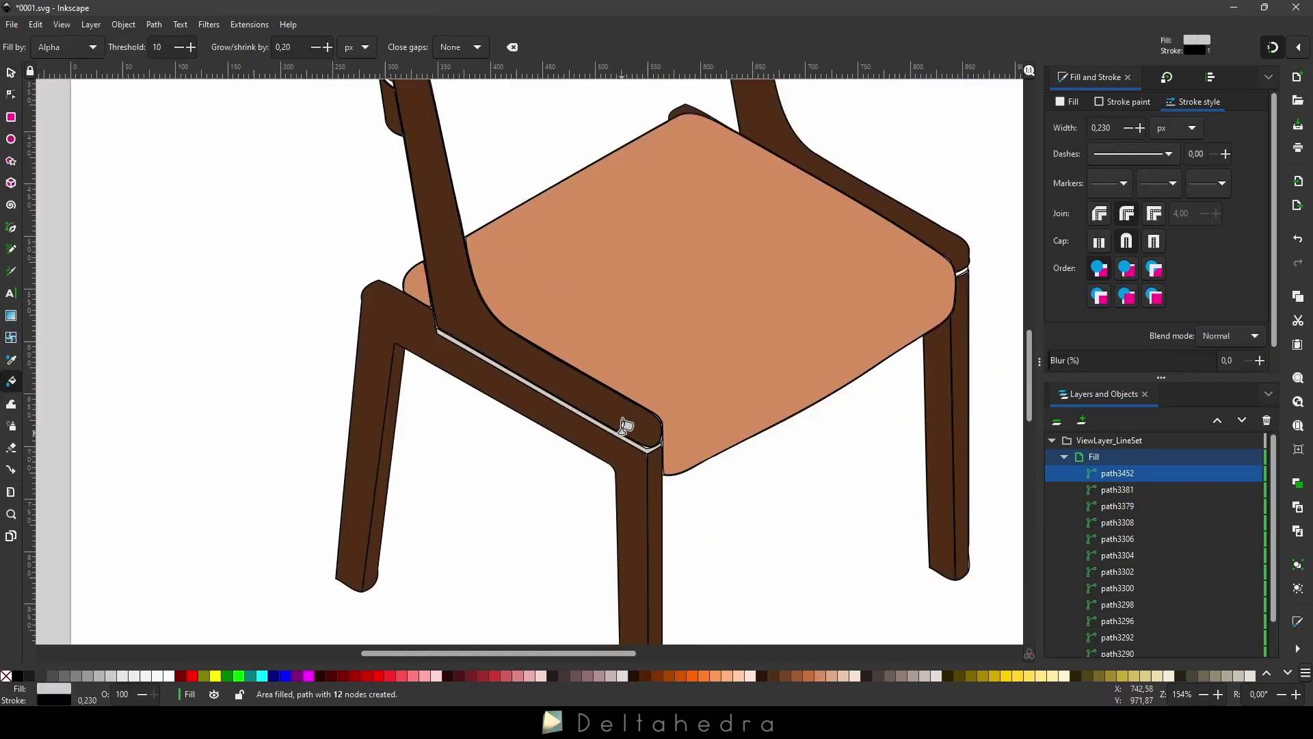
{"action": "scroll", "coordinate": [964, 269], "scroll_direction": "up", "scroll_amount": 5, "text": "ctrl"}
{"action": "left_click", "coordinate": [693, 379]}
{"action": "scroll", "coordinate": [694, 380], "scroll_direction": "down", "scroll_amount": 5, "text": "ctrl"}
{"action": "left_click", "coordinate": [516, 320]}
Collapse the Fill layer and hide the strokes layer.
{"action": "scroll", "coordinate": [516, 320], "scroll_direction": "down", "scroll_amount": 8, "text": "ctrl"}
{"action": "left_click", "coordinate": [1064, 457]}
{"action": "left_click", "coordinate": [1247, 473]}
Select all the filled chair shapes and set their stroke width to 3 px.
{"action": "scroll", "coordinate": [647, 383], "scroll_direction": "up", "scroll_amount": 1, "text": "ctrl"}
{"action": "key", "text": "s"}
{"action": "mouse_move", "coordinate": [392, 132]}
{"action": "left_mouse_down"}
{"action": "mouse_move", "coordinate": [806, 555]}
{"action": "mouse_move", "coordinate": [811, 595]}
{"action": "left_mouse_up"}
{"action": "left_click", "coordinate": [1175, 128]}
{"action": "left_click", "coordinate": [1171, 86]}
{"action": "type", "text": "3"}
{"action": "scroll", "coordinate": [530, 188], "scroll_direction": "down", "scroll_amount": 1, "text": "ctrl"}
{"action": "mouse_move", "coordinate": [273, 114]}
{"action": "left_mouse_down"}
{"action": "mouse_move", "coordinate": [537, 240]}
{"action": "mouse_move", "coordinate": [760, 519]}
{"action": "left_mouse_up"}
{"action": "left_click", "coordinate": [1175, 127]}
{"action": "left_click", "coordinate": [1171, 86]}
{"action": "type", "text": "3"}
{"action": "left_click", "coordinate": [679, 197]}
Examine the outlines of the filled shapes where the left armrest meets the front leg.
{"action": "scroll", "coordinate": [588, 360], "scroll_direction": "up", "scroll_amount": 5, "text": "ctrl"}
{"action": "scroll", "coordinate": [560, 369], "scroll_direction": "up", "scroll_amount": 2, "text": "ctrl"}
{"action": "key", "text": "n"}
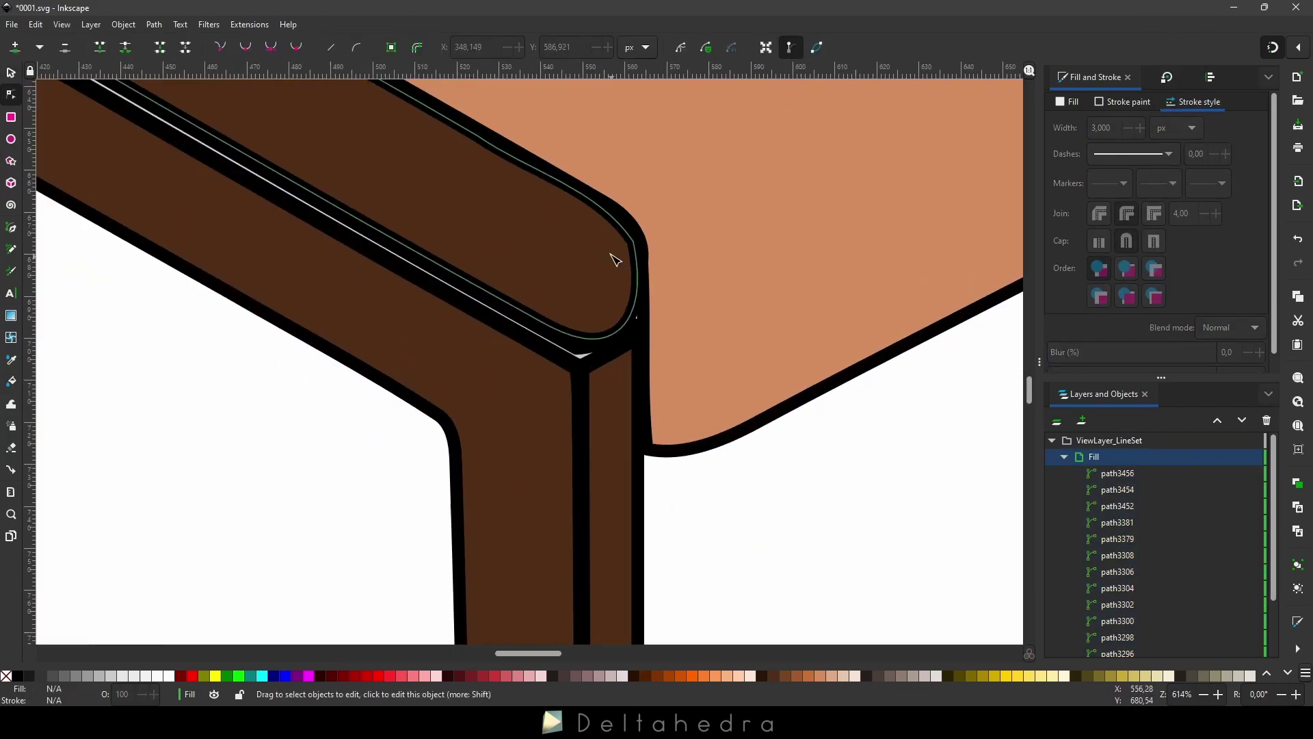
{"action": "left_click", "coordinate": [613, 258]}
{"action": "scroll", "coordinate": [650, 352], "scroll_direction": "down", "scroll_amount": 5, "text": "ctrl"}
{"action": "scroll", "coordinate": [673, 206], "scroll_direction": "up", "scroll_amount": 6}
{"action": "key", "text": "Escape"}
{"action": "scroll", "coordinate": [732, 287], "scroll_direction": "down", "scroll_amount": 2, "text": "ctrl"}
{"action": "middle_click_drag", "start_coordinate": [748, 301], "coordinate": [682, 284]}
Select all the filled chair shapes and group them.
{"action": "left_click", "coordinate": [11, 72]}
{"action": "key", "text": "ctrl+a"}
{"action": "left_click", "coordinate": [123, 24]}
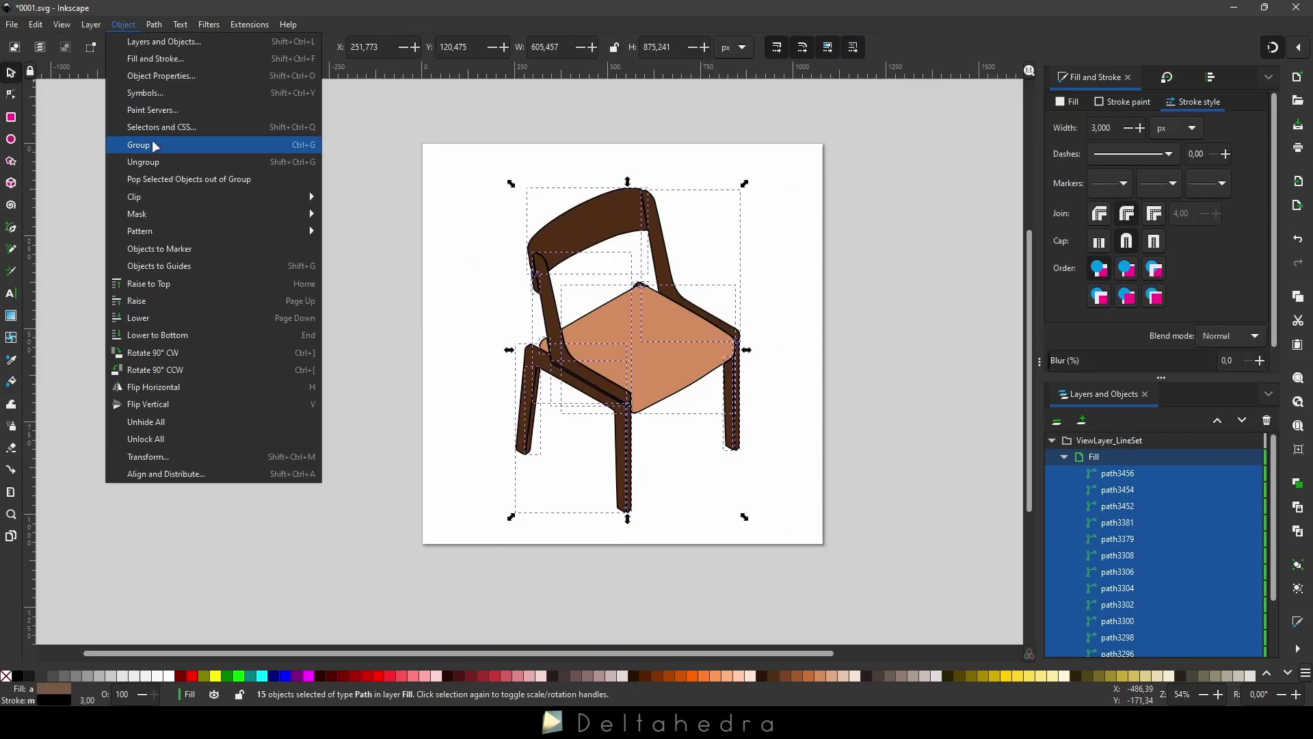
{"action": "left_click", "coordinate": [154, 144]}
Switch to the isometric house plan drawing and move the two black chairs from the living room to the bedroom.
{"action": "mouse_move", "coordinate": [293, 721]}
{"action": "left_click", "coordinate": [219, 653]}
{"action": "scroll", "coordinate": [525, 309], "scroll_direction": "up", "scroll_amount": 5, "text": "ctrl"}
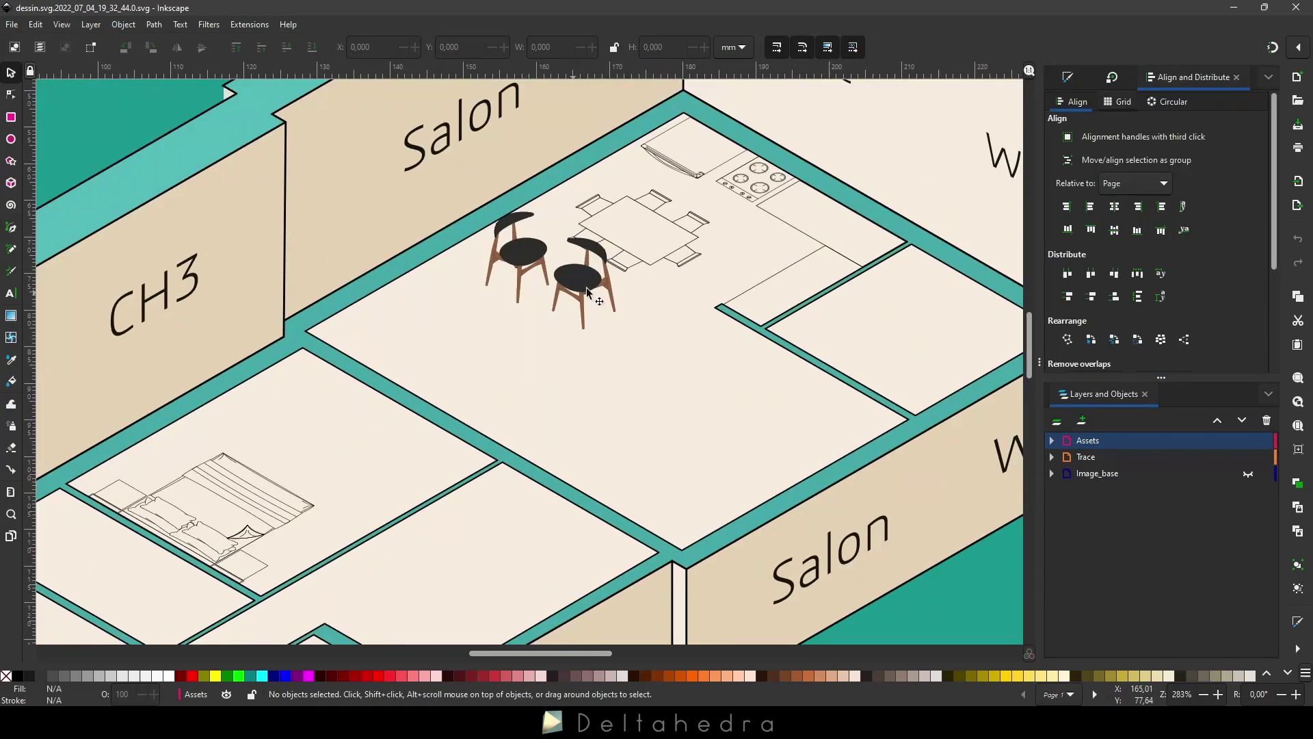
{"action": "scroll", "coordinate": [587, 293], "scroll_direction": "down", "scroll_amount": 1, "text": "ctrl"}
{"action": "left_click_drag", "start_coordinate": [589, 290], "coordinate": [393, 366]}
{"action": "left_click_drag", "start_coordinate": [540, 272], "coordinate": [445, 388]}
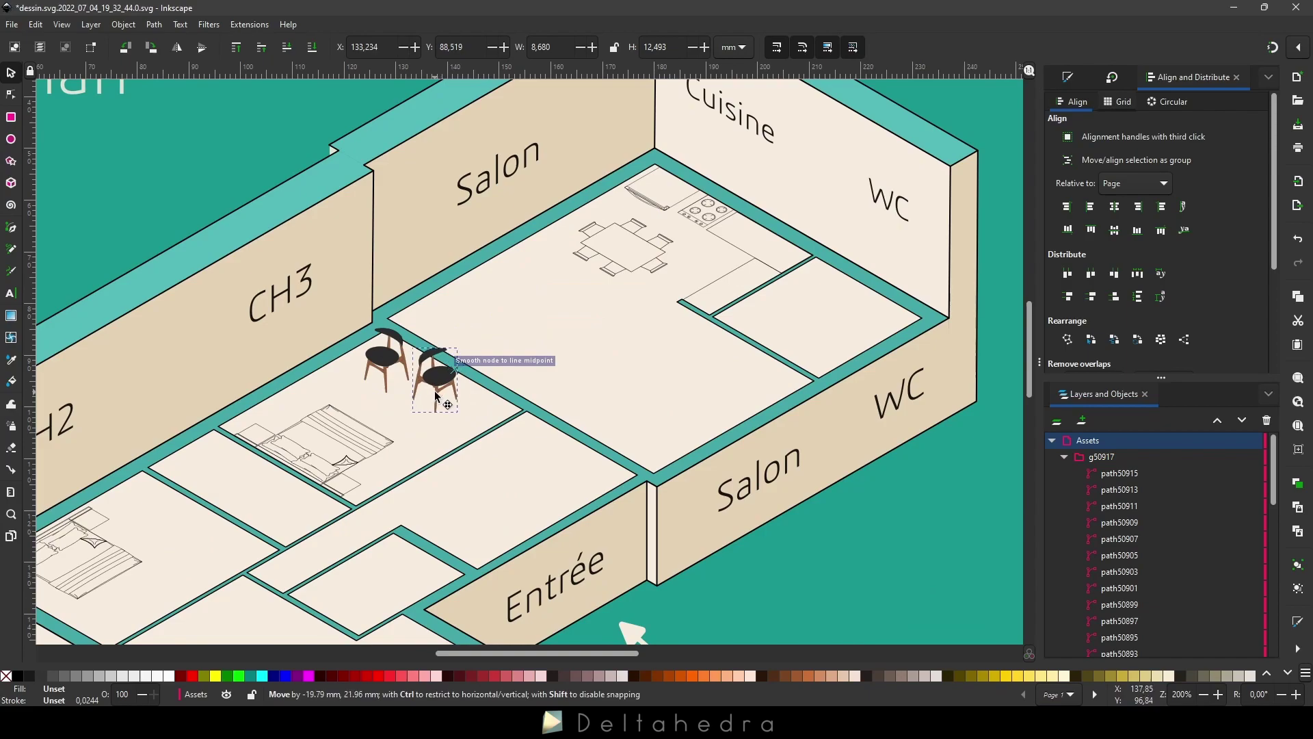
Paste the chair group into the house plan and scale it down proportionally to roughly the size of the black chairs.
{"action": "scroll", "coordinate": [580, 298], "scroll_direction": "up", "scroll_amount": 1, "text": "ctrl"}
{"action": "key", "text": "ctrl+v"}
{"action": "scroll", "coordinate": [580, 295], "scroll_direction": "down", "scroll_amount": 6, "text": "ctrl"}
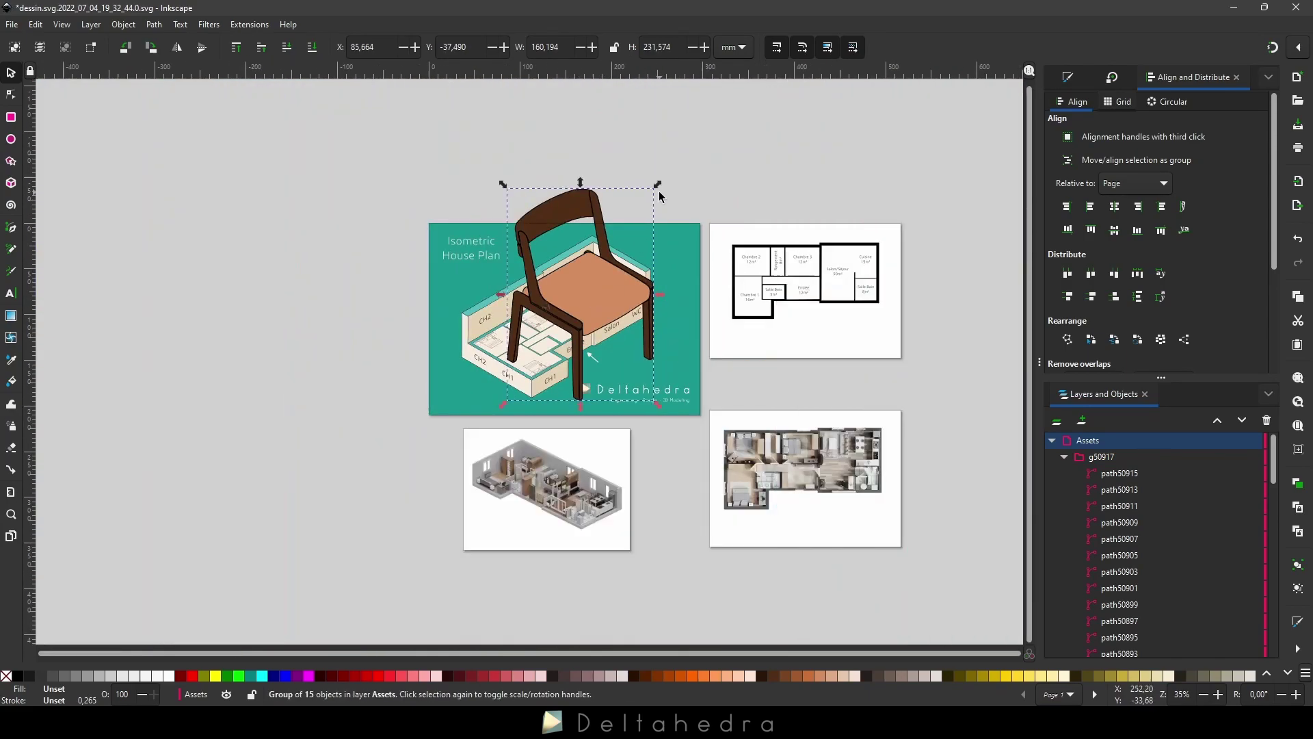
{"action": "left_click_drag", "start_coordinate": [655, 186], "coordinate": [533, 362], "text": "ctrl"}
{"action": "scroll", "coordinate": [506, 407], "scroll_direction": "up", "scroll_amount": 5, "text": "ctrl"}
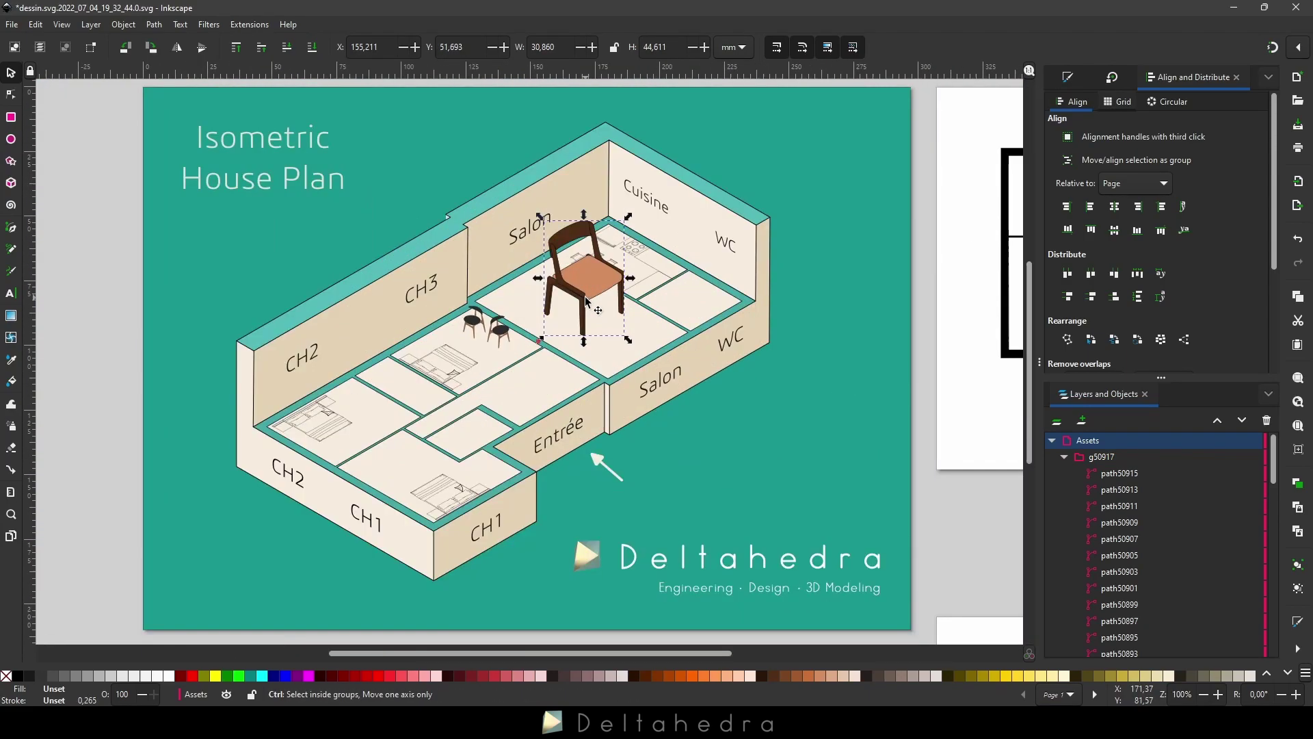
{"action": "left_click_drag", "start_coordinate": [667, 140], "coordinate": [527, 319], "text": "ctrl"}
Place the chair near the dining table, then clone it and set a mirrored copy beside it.
{"action": "scroll", "coordinate": [568, 281], "scroll_direction": "up", "scroll_amount": 2, "text": "ctrl"}
{"action": "mouse_move", "coordinate": [469, 369]}
{"action": "left_mouse_down"}
{"action": "mouse_move", "coordinate": [688, 267]}
{"action": "mouse_move", "coordinate": [453, 217]}
{"action": "mouse_move", "coordinate": [447, 168]}
{"action": "mouse_move", "coordinate": [403, 249]}
{"action": "mouse_move", "coordinate": [517, 278]}
{"action": "mouse_move", "coordinate": [383, 255]}
{"action": "mouse_move", "coordinate": [582, 276]}
{"action": "mouse_move", "coordinate": [752, 162]}
{"action": "mouse_move", "coordinate": [552, 255]}
{"action": "left_mouse_up"}
{"action": "key", "text": "alt+d"}
{"action": "left_click", "coordinate": [633, 345]}
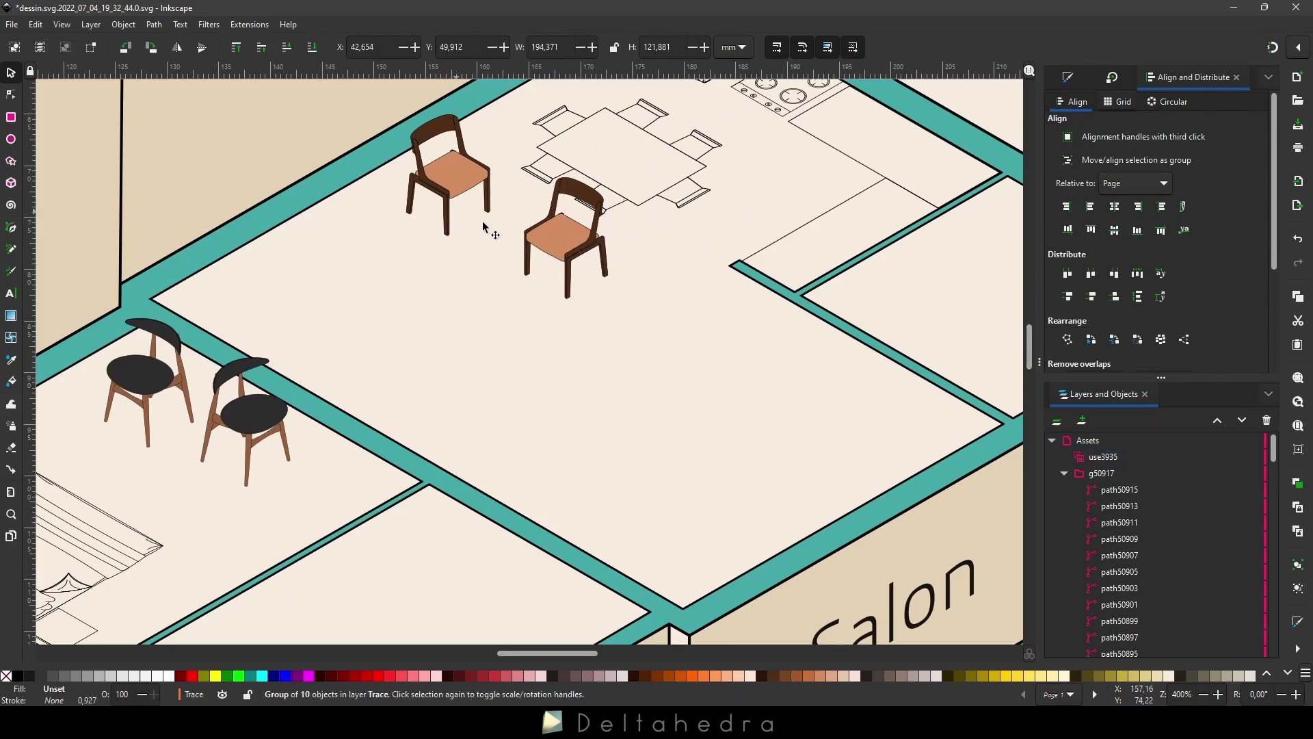
{"action": "scroll", "coordinate": [592, 388], "scroll_direction": "up", "scroll_amount": 1, "text": "ctrl"}
{"action": "middle_click_drag", "start_coordinate": [526, 225], "coordinate": [593, 400]}
{"action": "scroll", "coordinate": [593, 400], "scroll_direction": "up", "scroll_amount": 1, "text": "ctrl"}
{"action": "scroll", "coordinate": [593, 399], "scroll_direction": "down", "scroll_amount": 1, "text": "ctrl"}
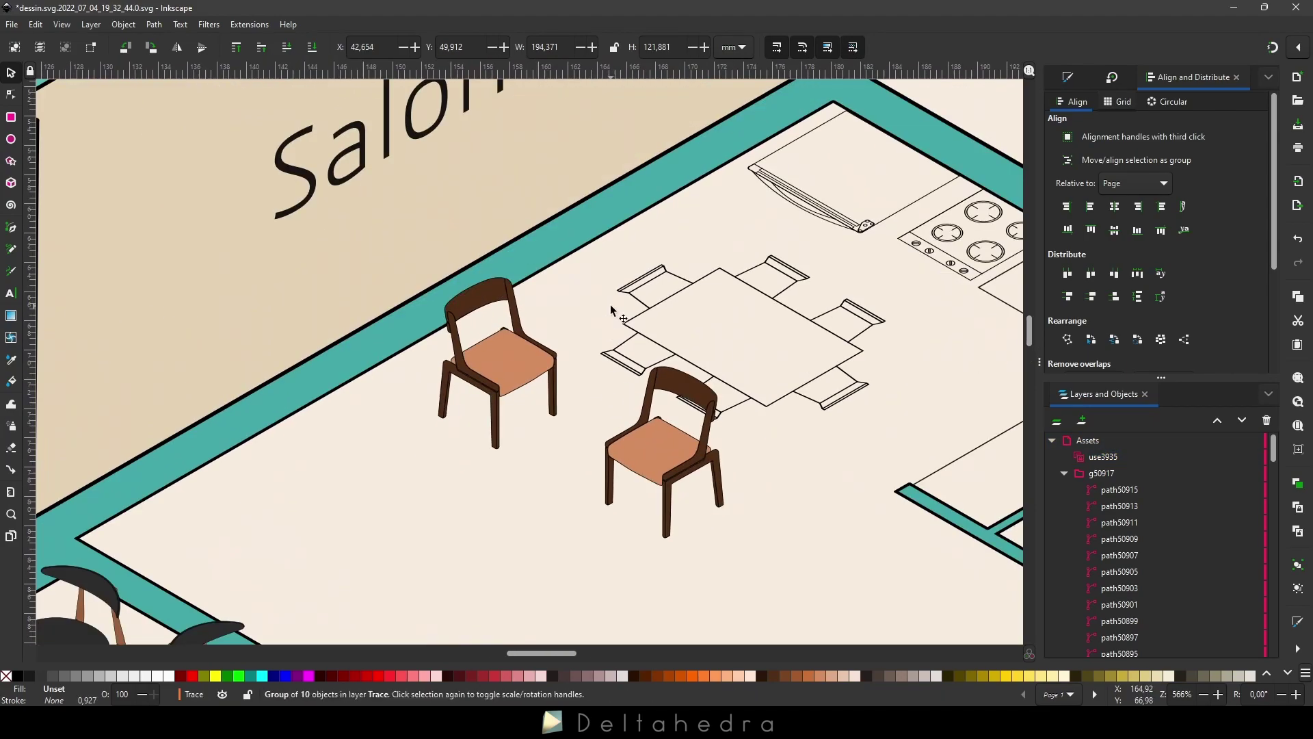